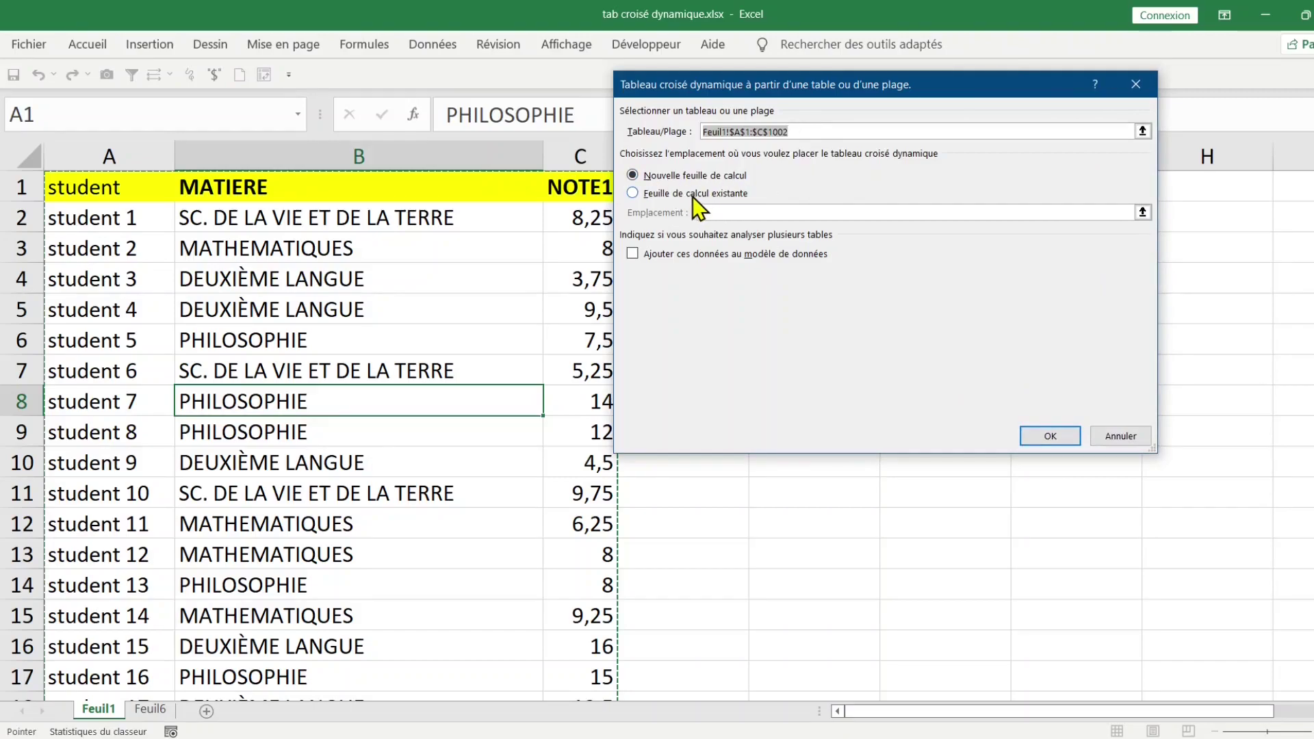
Step: Create a pivot table from the range Feuil1!$A$1:$C$1002 on a new worksheet
left_click(712, 191)
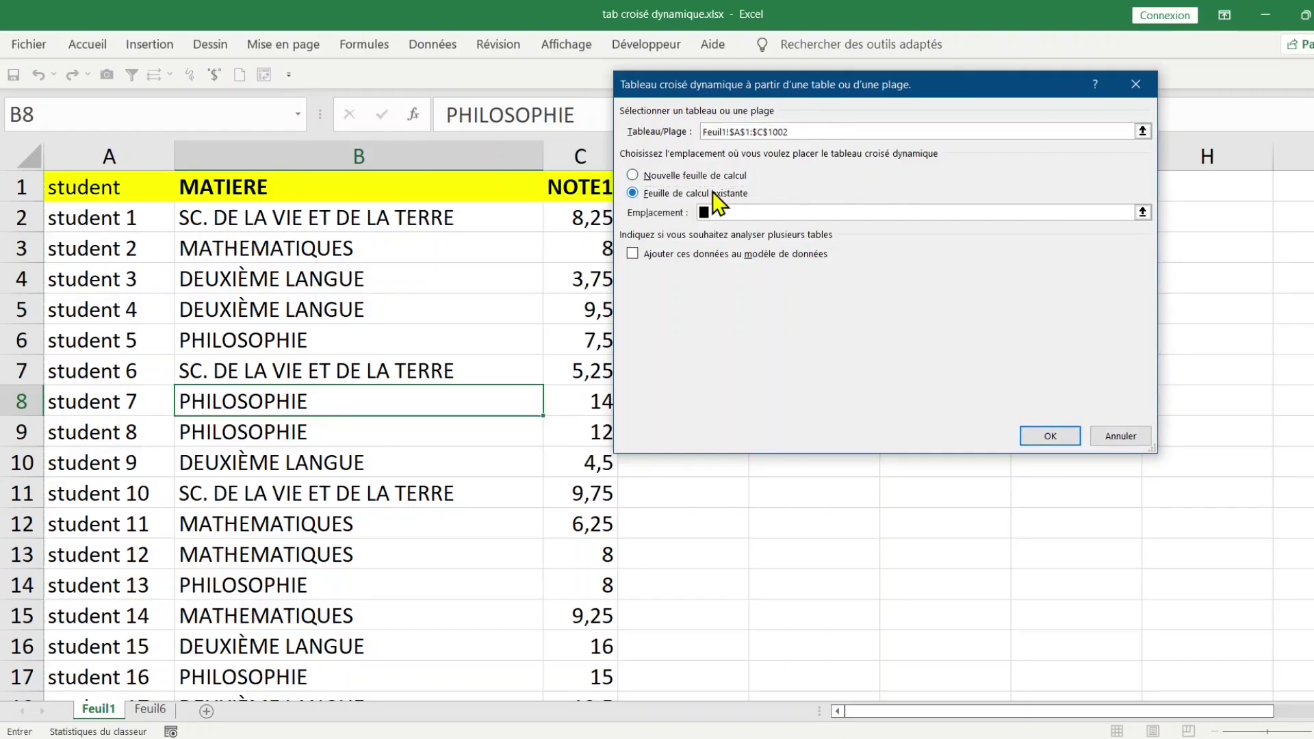
left_click_drag(777, 84, 884, 316)
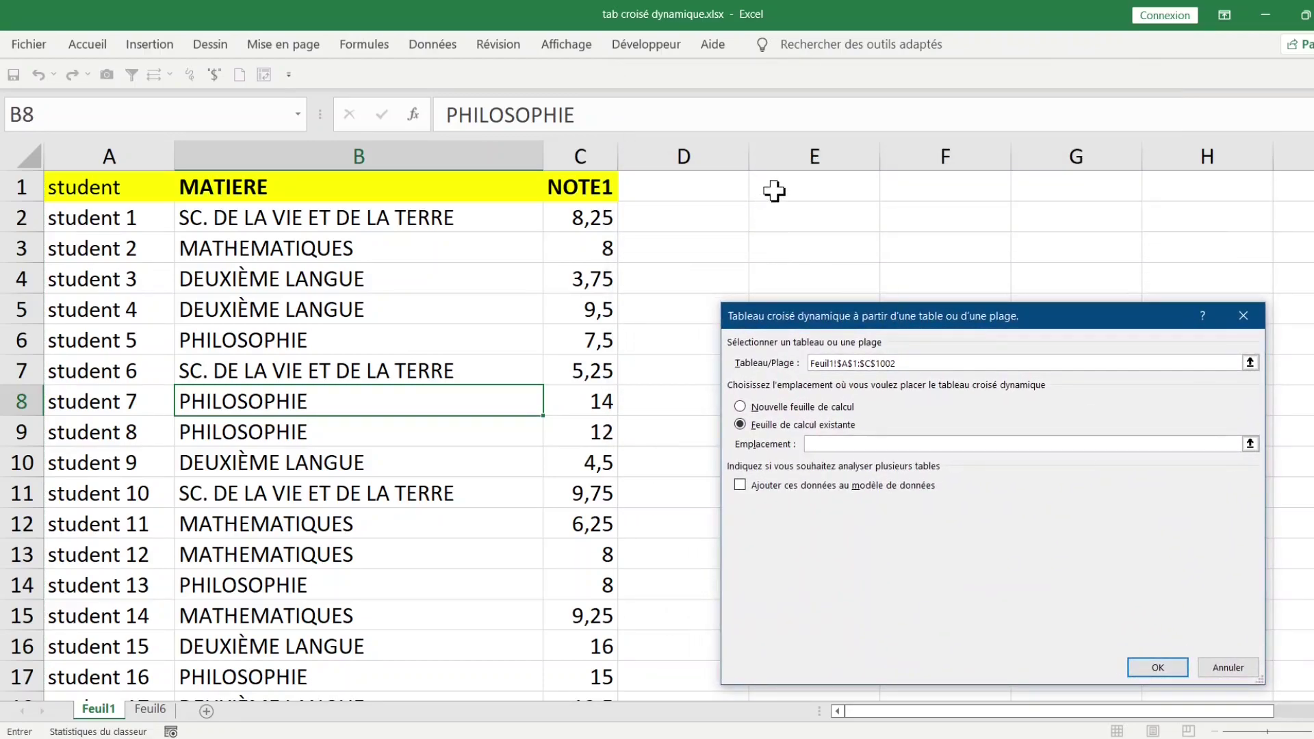
left_click(818, 406)
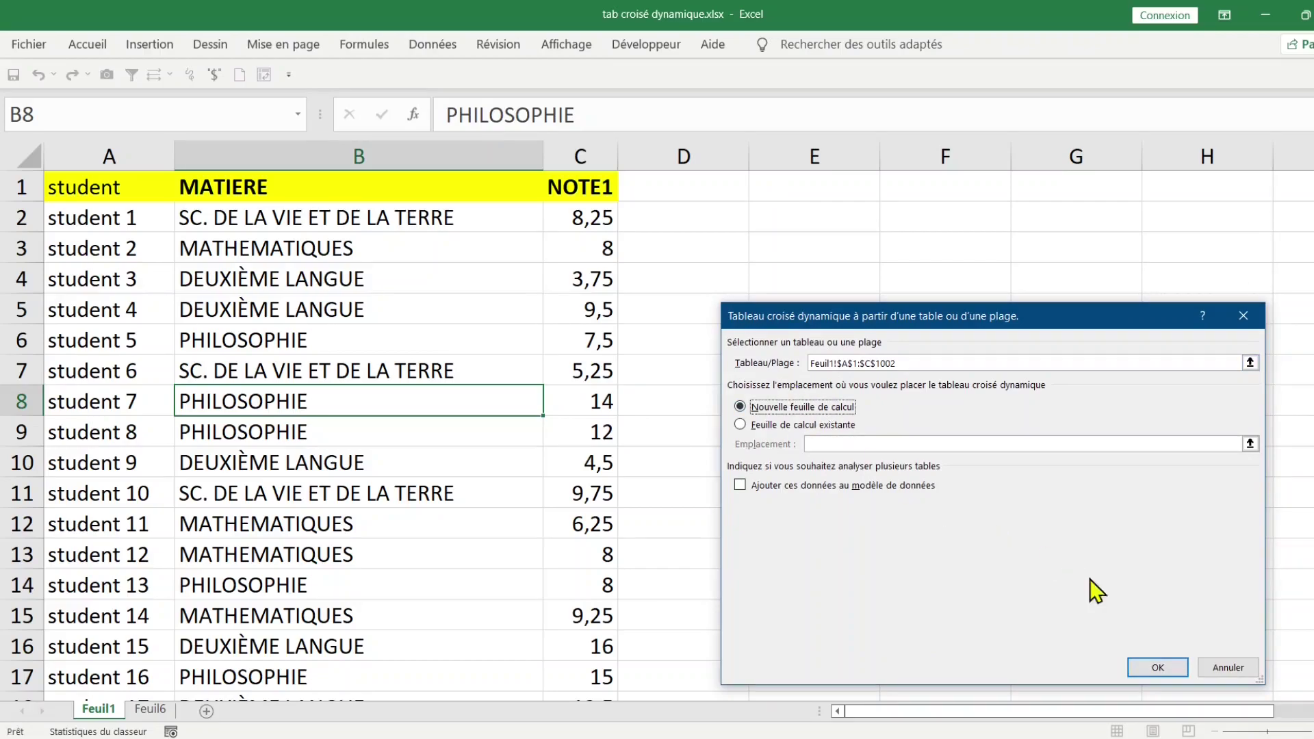
left_click(1166, 667)
Step: Float the pivot table field list over the sheet and enlarge it
left_click_drag(586, 73, 553, 99)
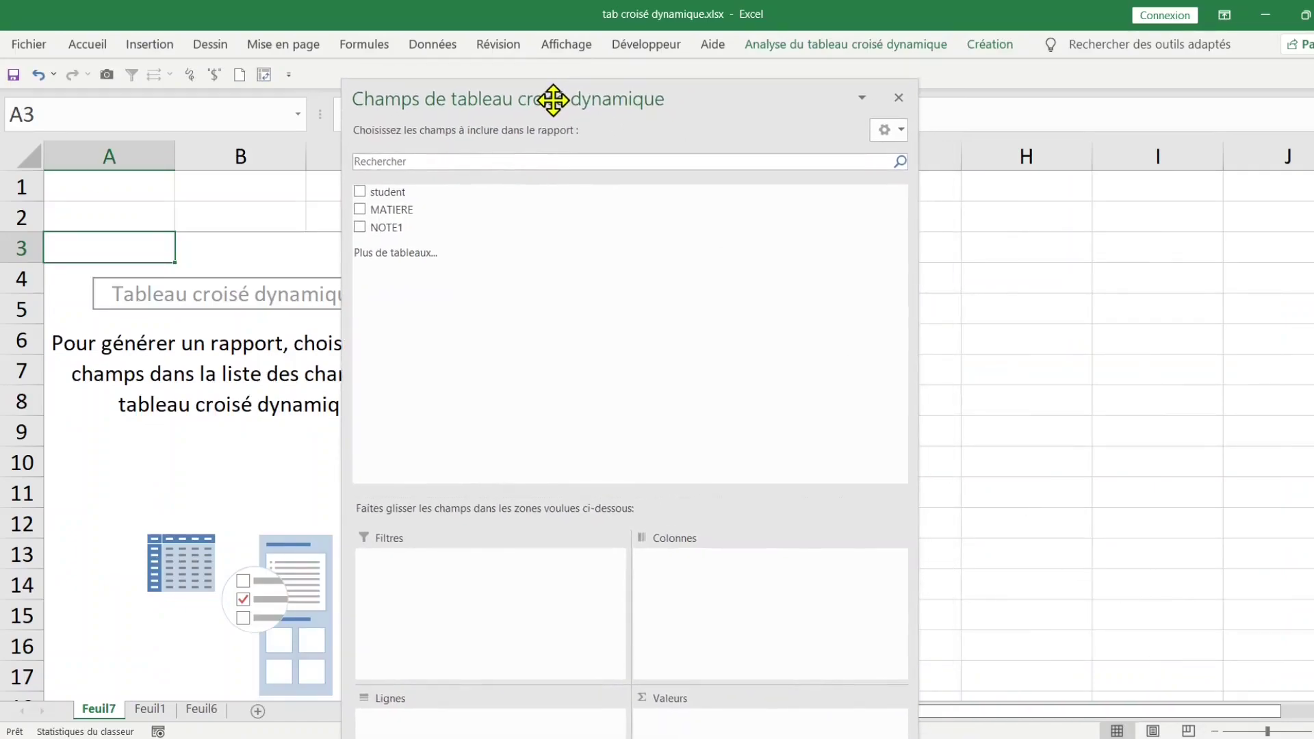
left_click(862, 98)
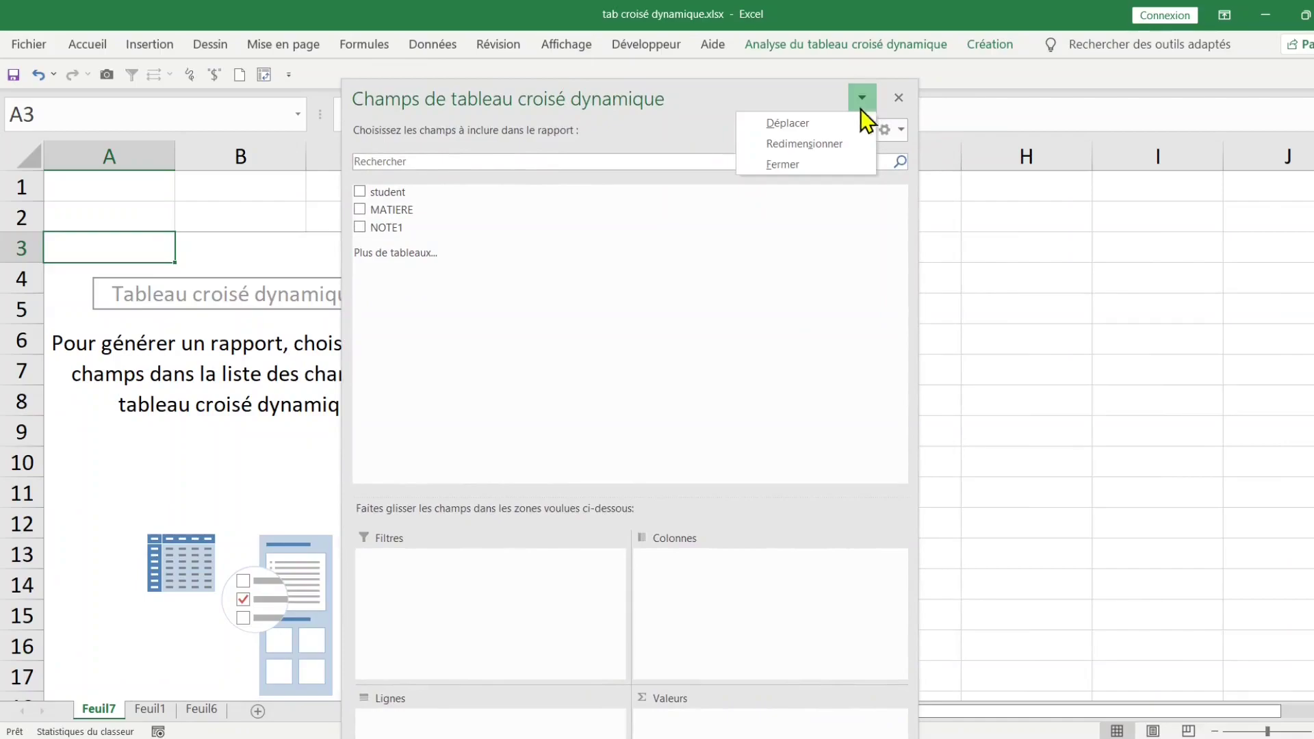
left_click(822, 145)
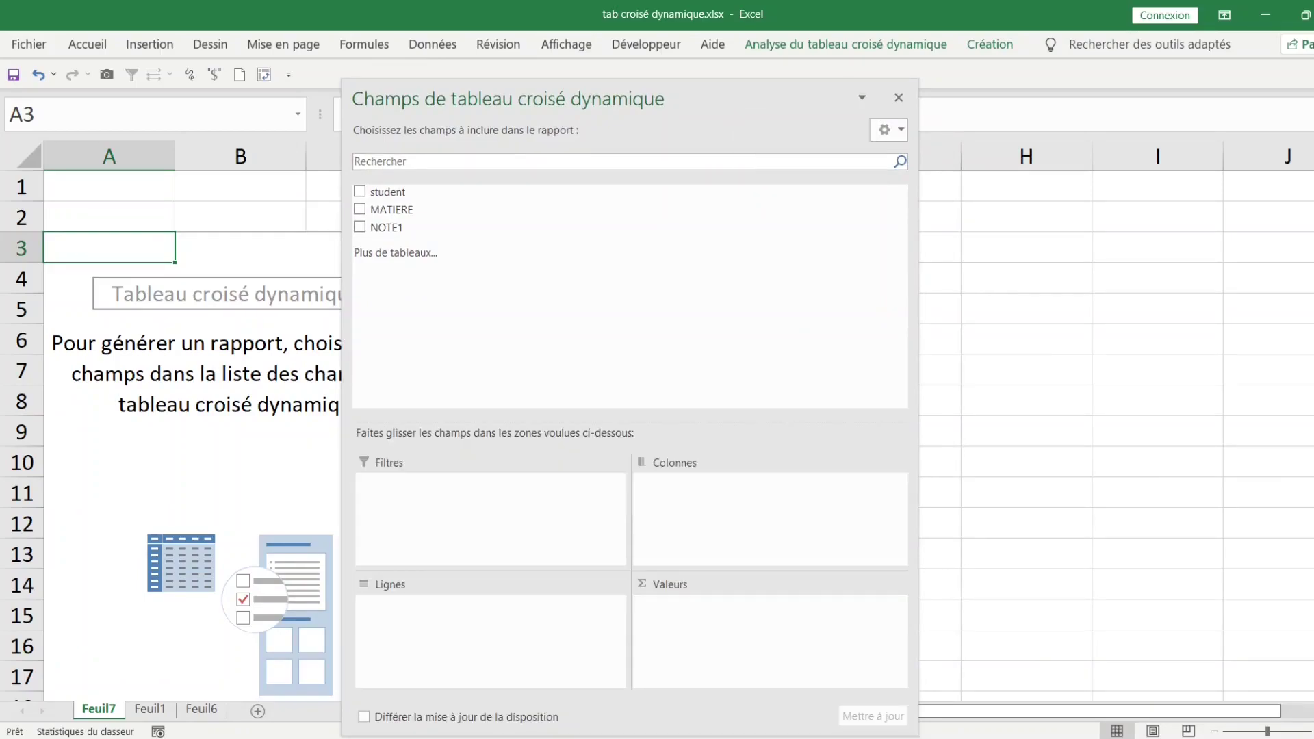
left_click_drag(1139, 464, 1293, 705)
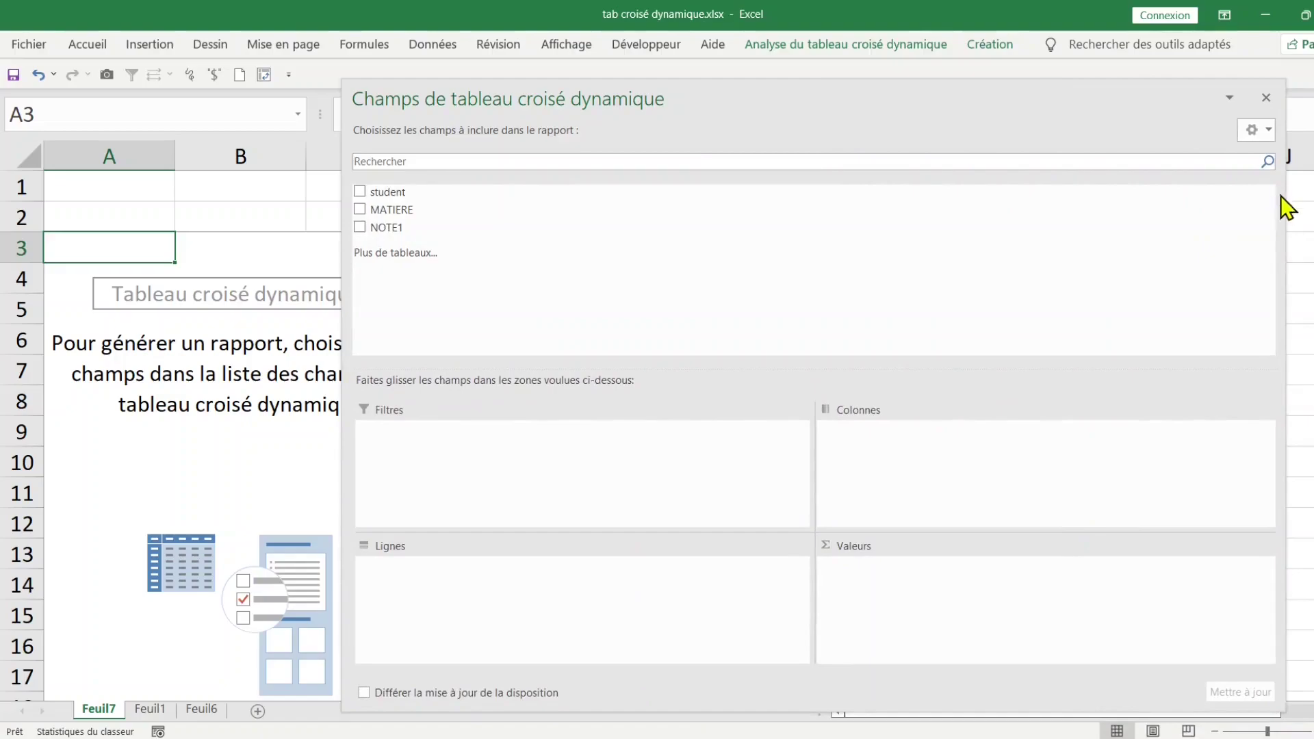
Step: Lay out the field list with its fields and areas sections side by side, and move it clear of the pivot table
left_click(1268, 130)
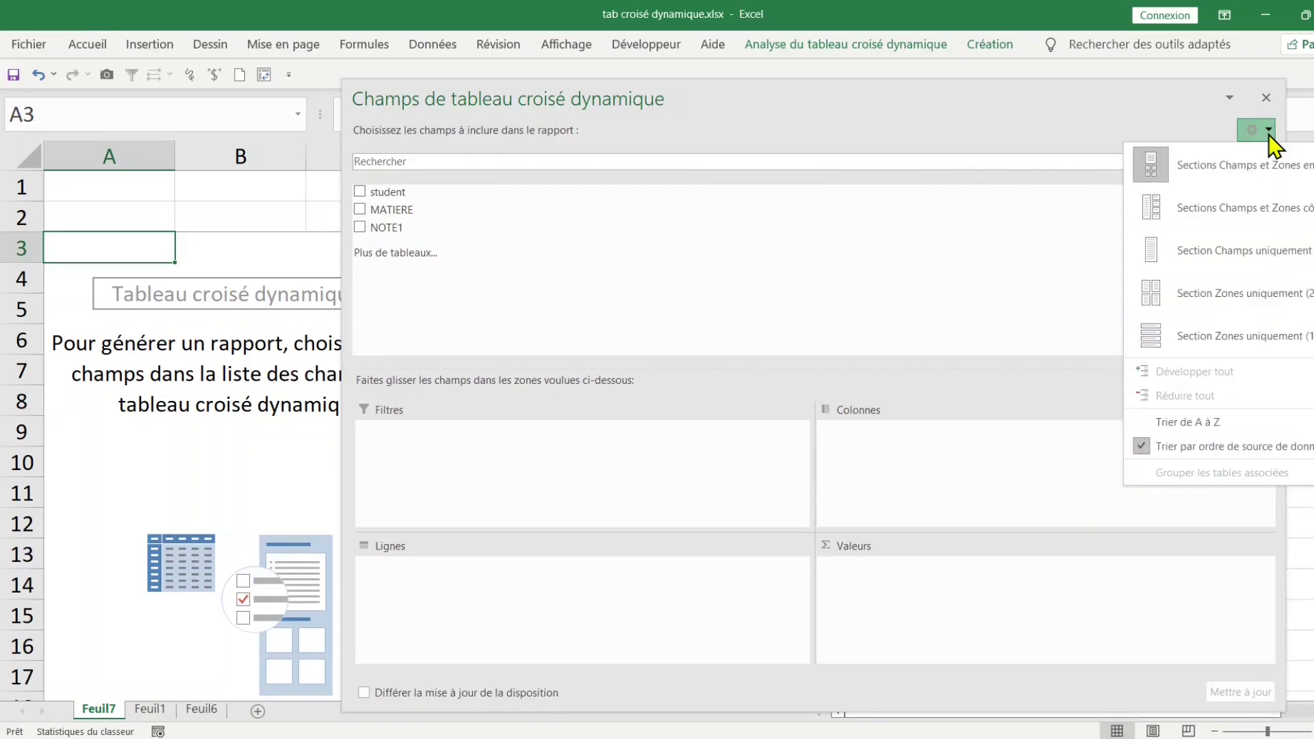
left_click(1226, 217)
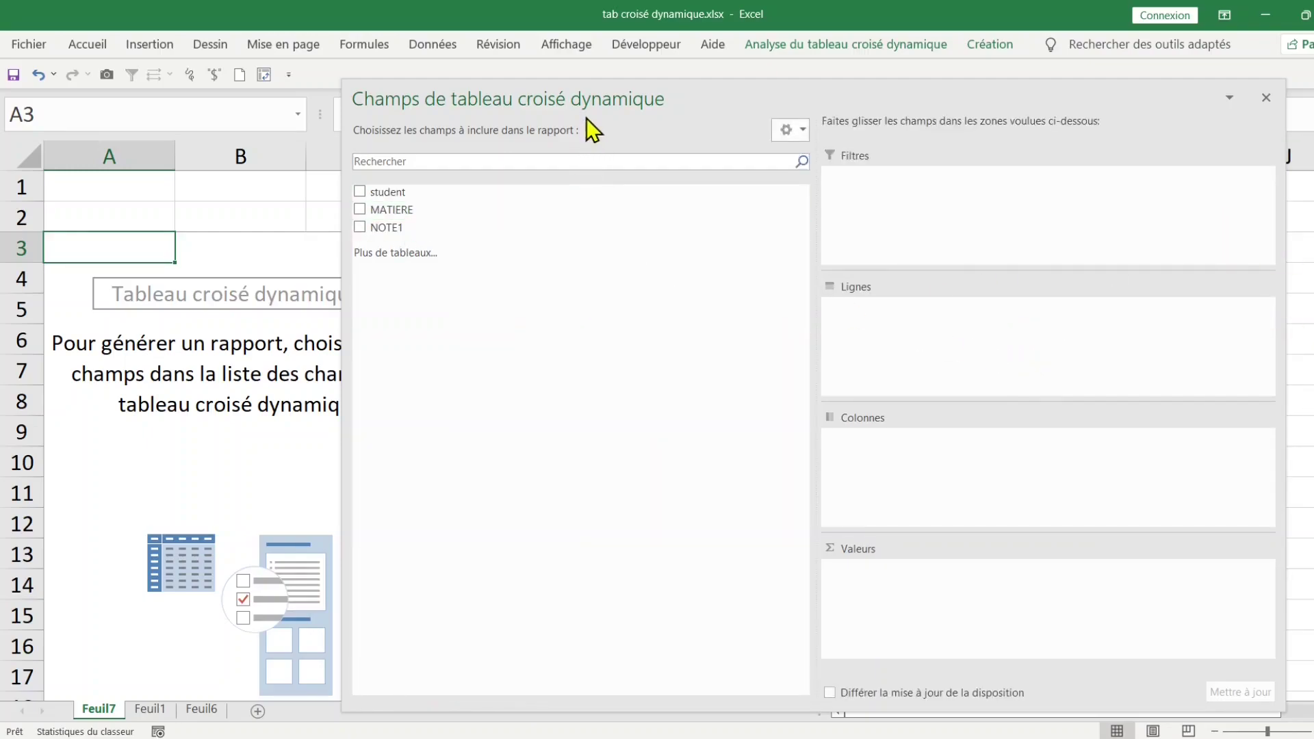
left_click_drag(575, 103, 729, 97)
left_click_drag(499, 73, 855, 132)
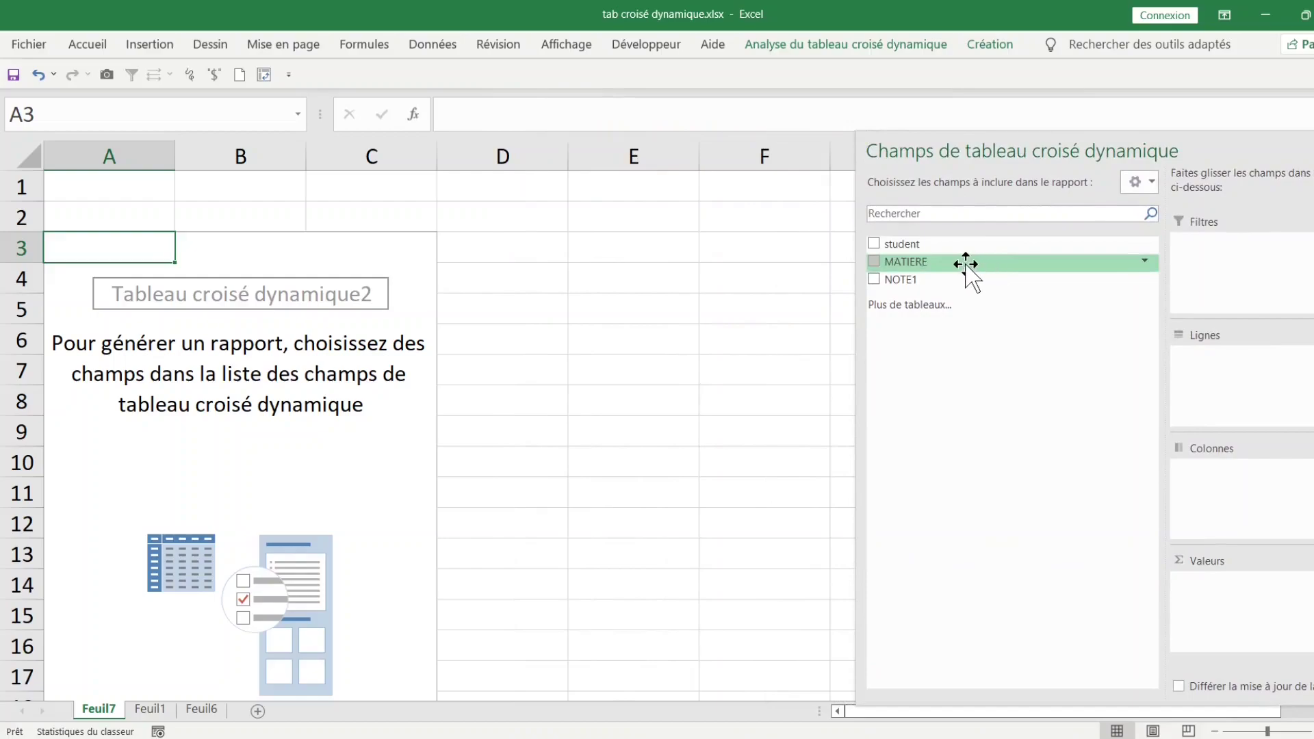
Step: Place the MATIERE field in the rows area and the NOTE1 field in the values area
left_click_drag(966, 263, 1214, 375)
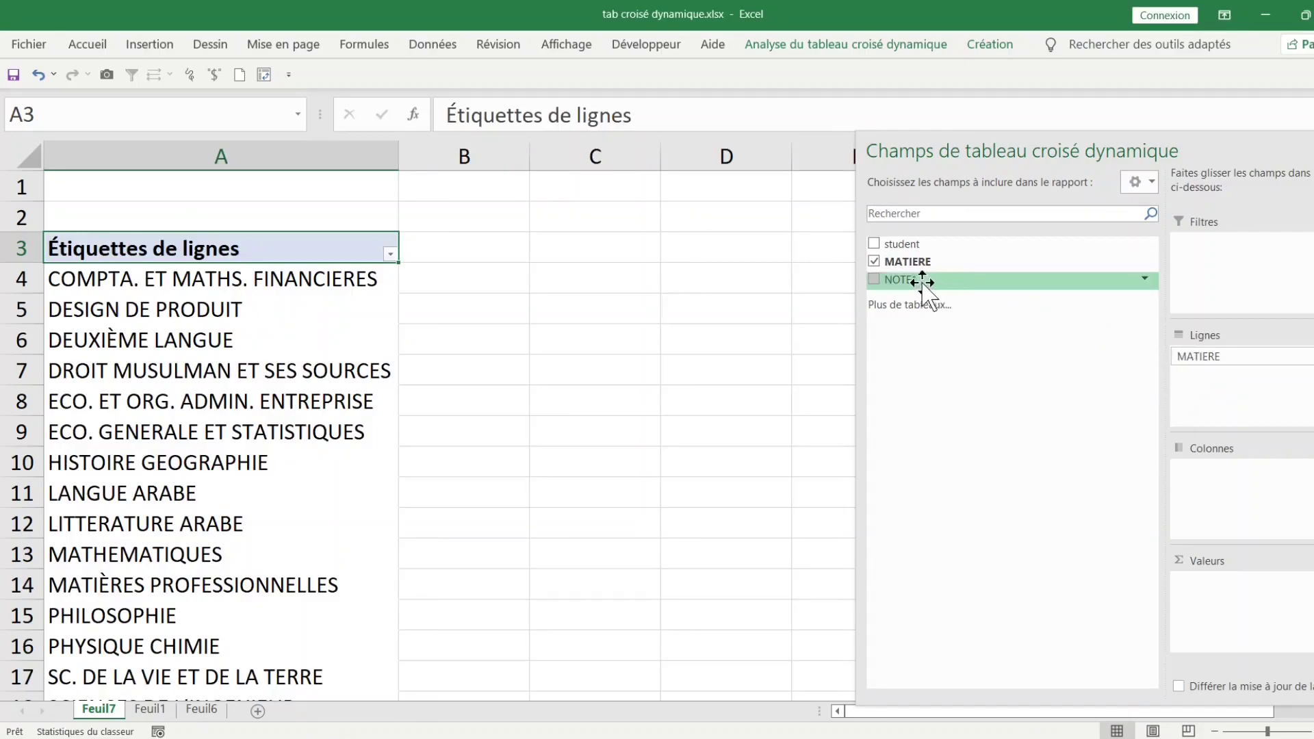
left_click_drag(917, 280, 1241, 609)
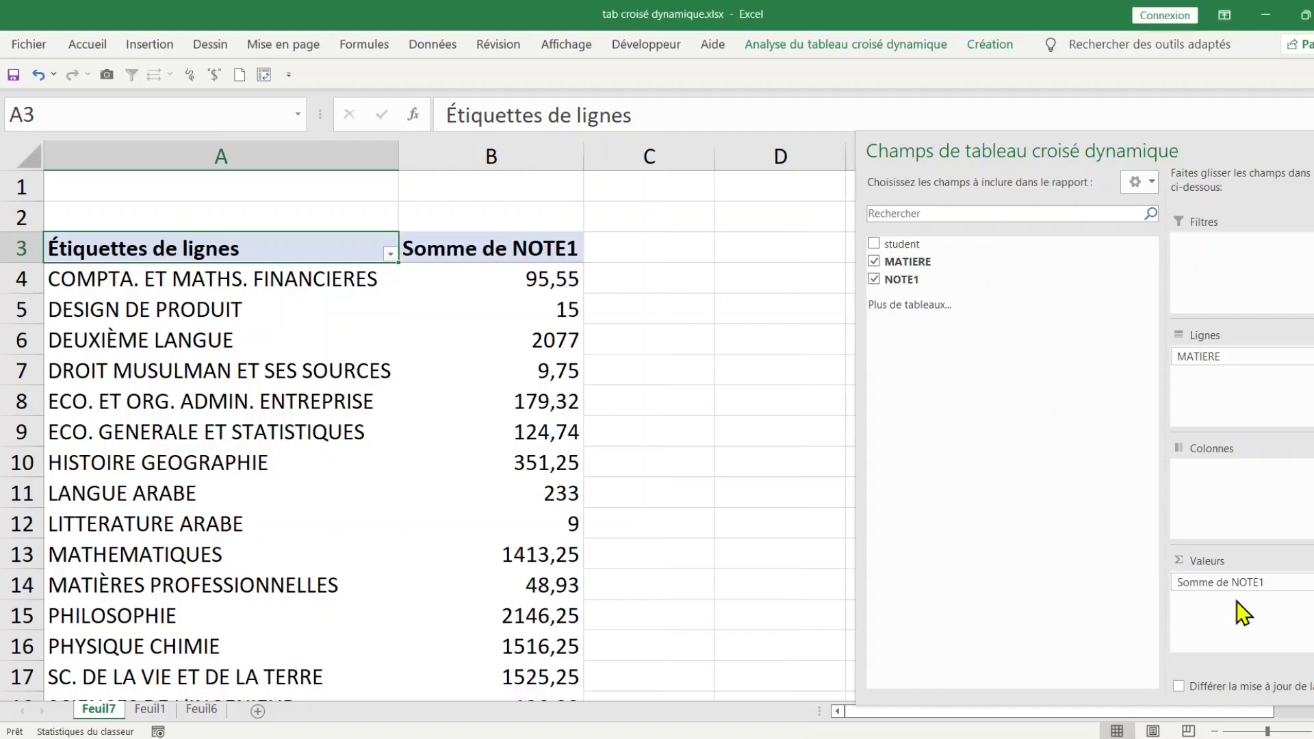
Step: Review the NOTE1 sums for each subject through the whole pivot table
left_click(544, 280)
left_click(542, 373)
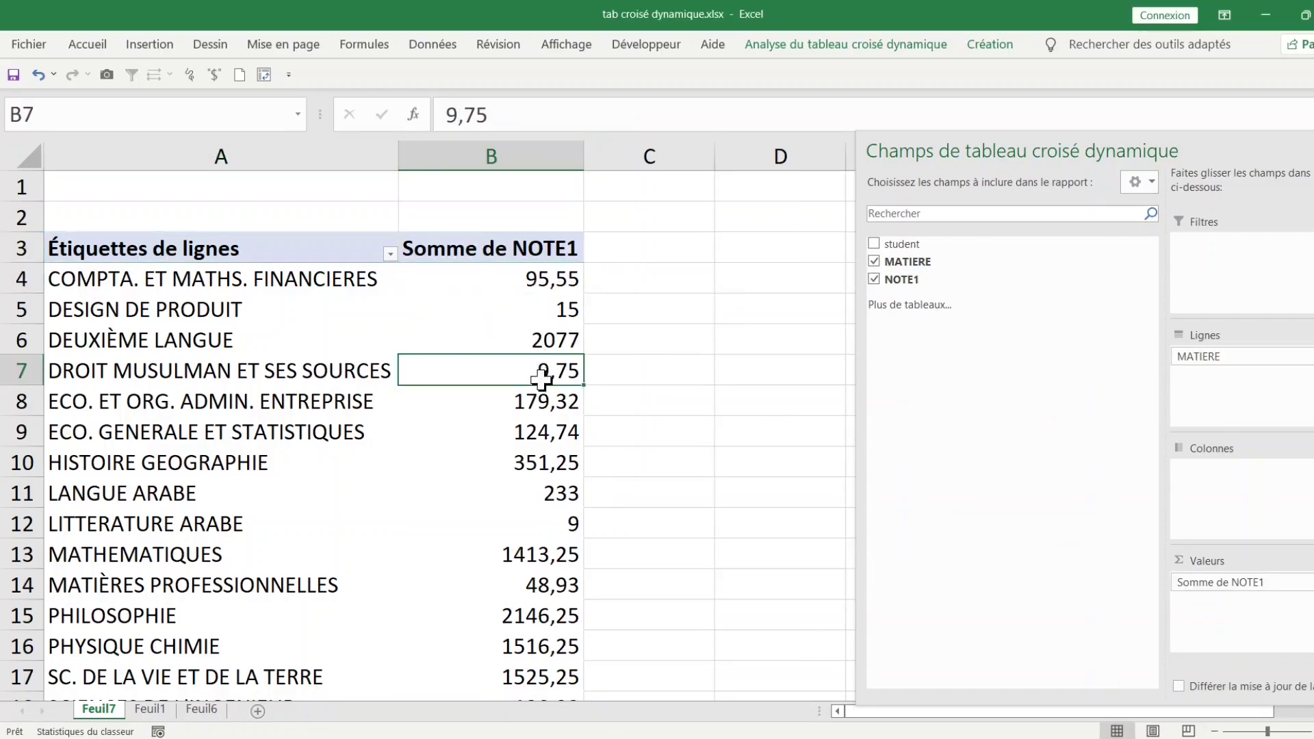
left_click(540, 401)
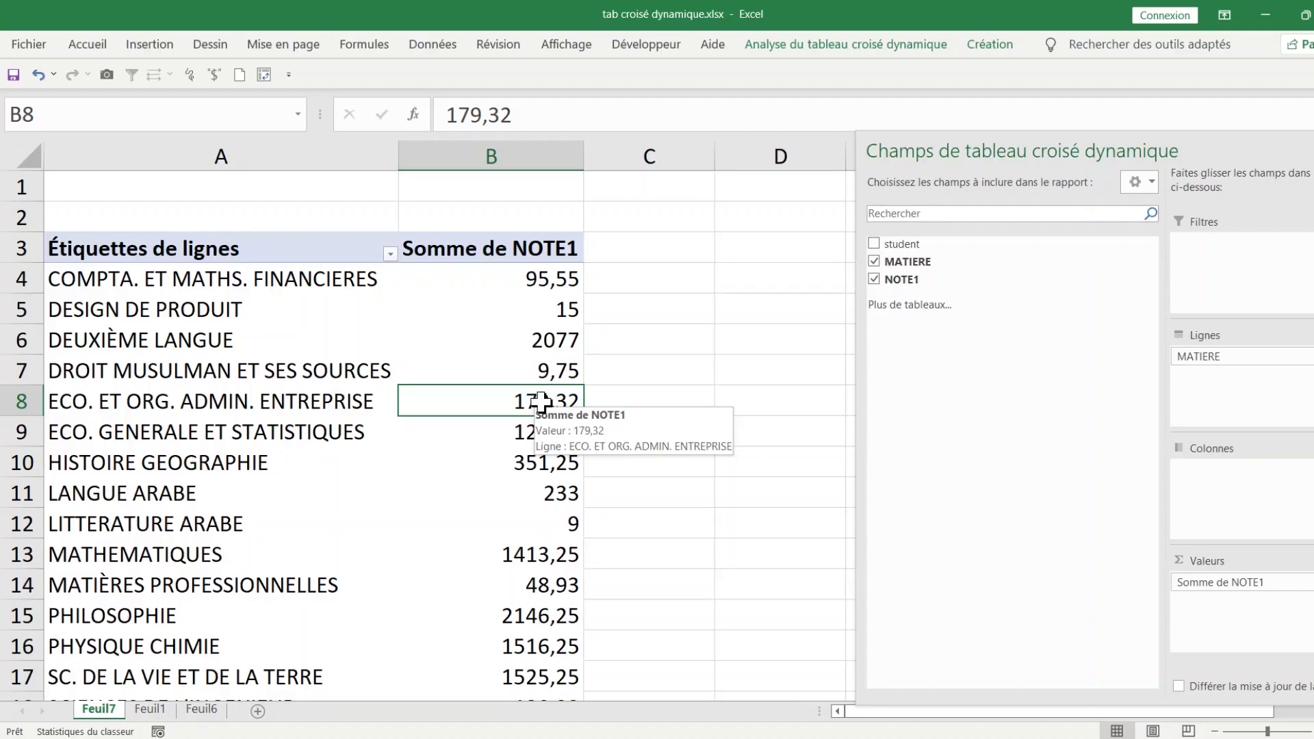
scroll(373, 429, "down", 3)
scroll(372, 432, "up", 3)
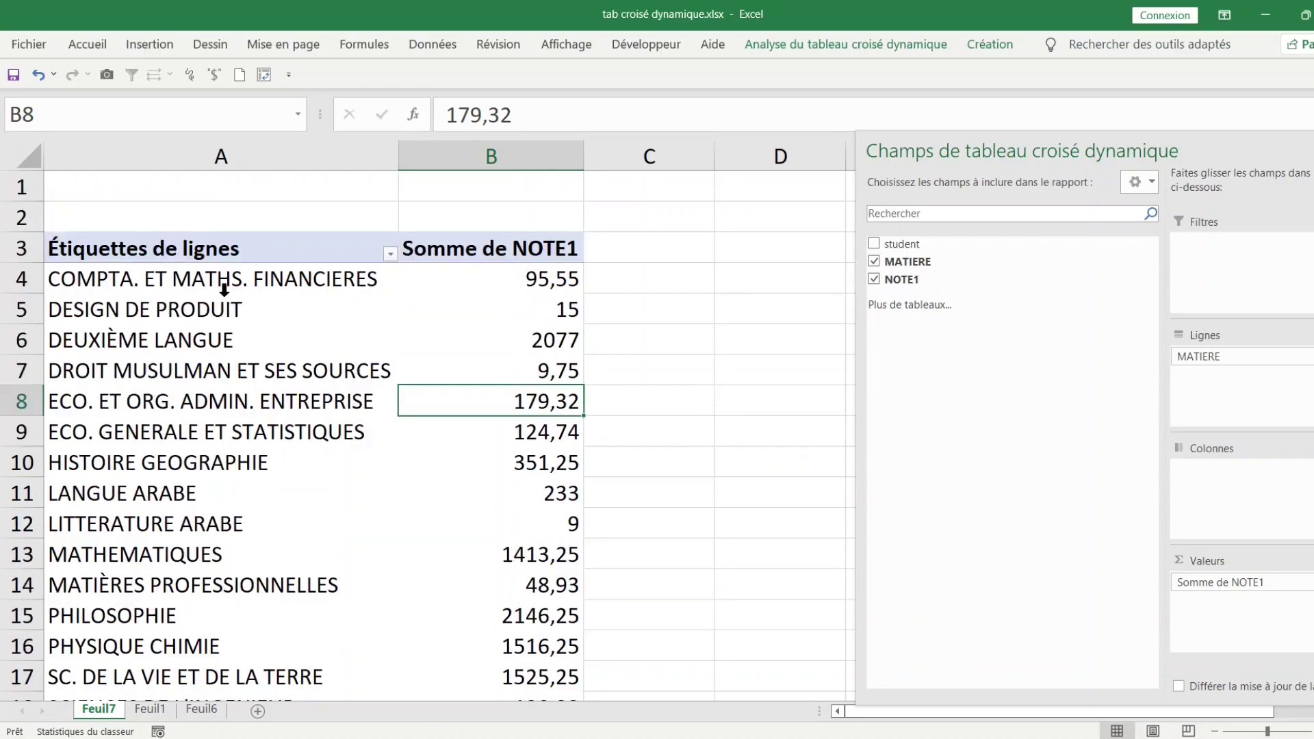
left_click(507, 276)
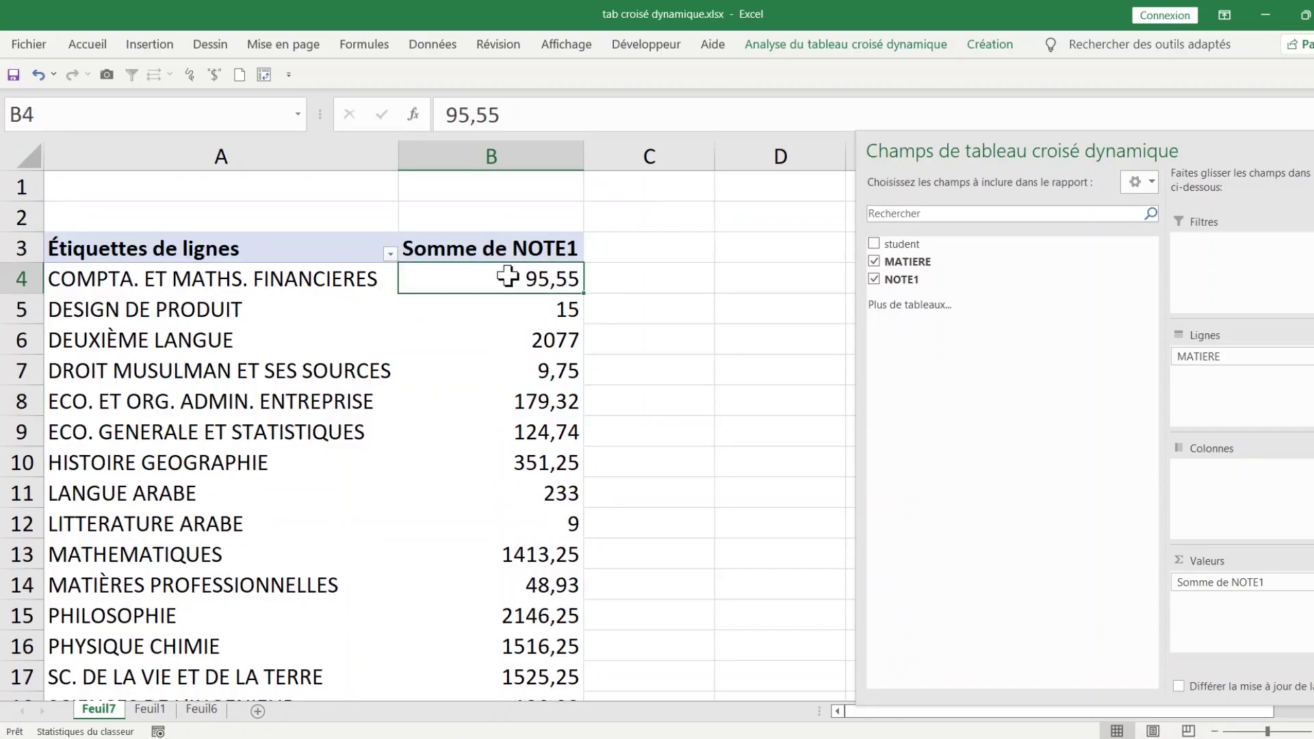
Step: Inspect the calculation types offered in the value field settings of the NOTE1 column, leaving the settings as they are
left_click(468, 251)
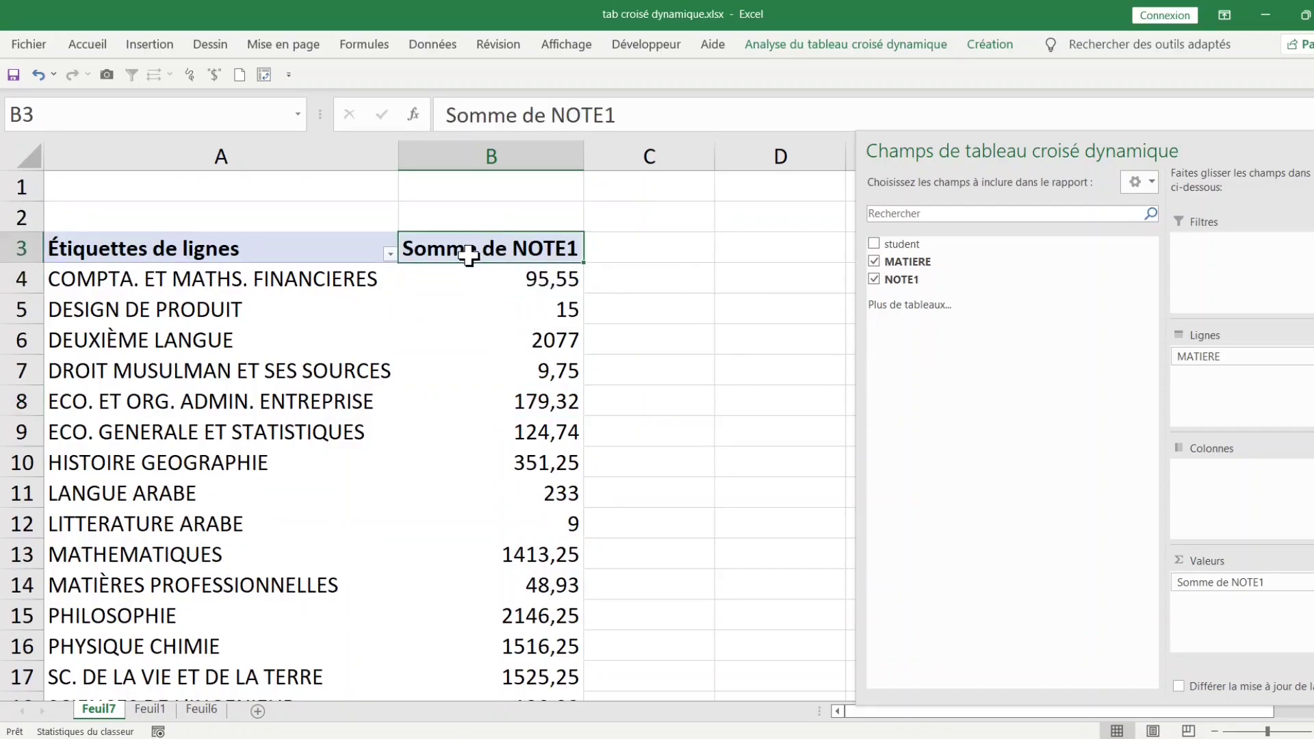
double_click(459, 250)
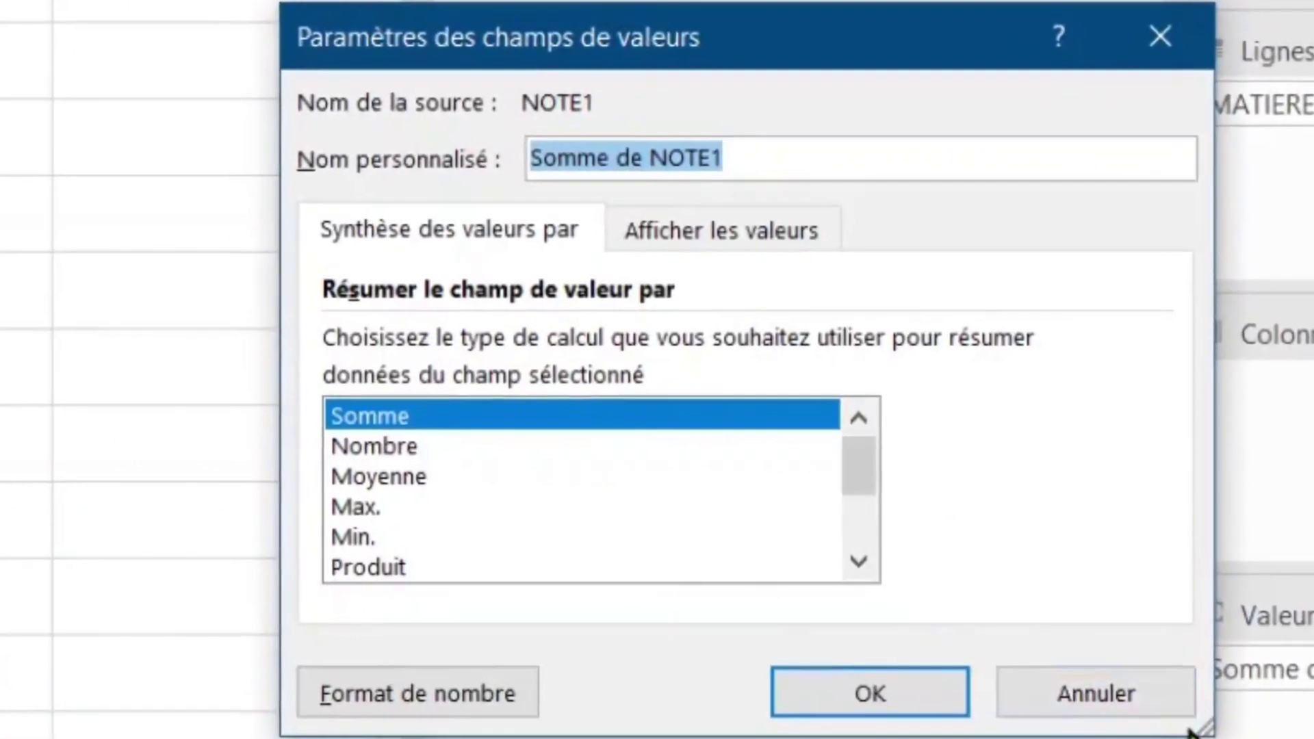
left_click(1171, 712)
Step: Summarize the NOTE1 values by average (Moyenne) instead of by sum
left_click(498, 279)
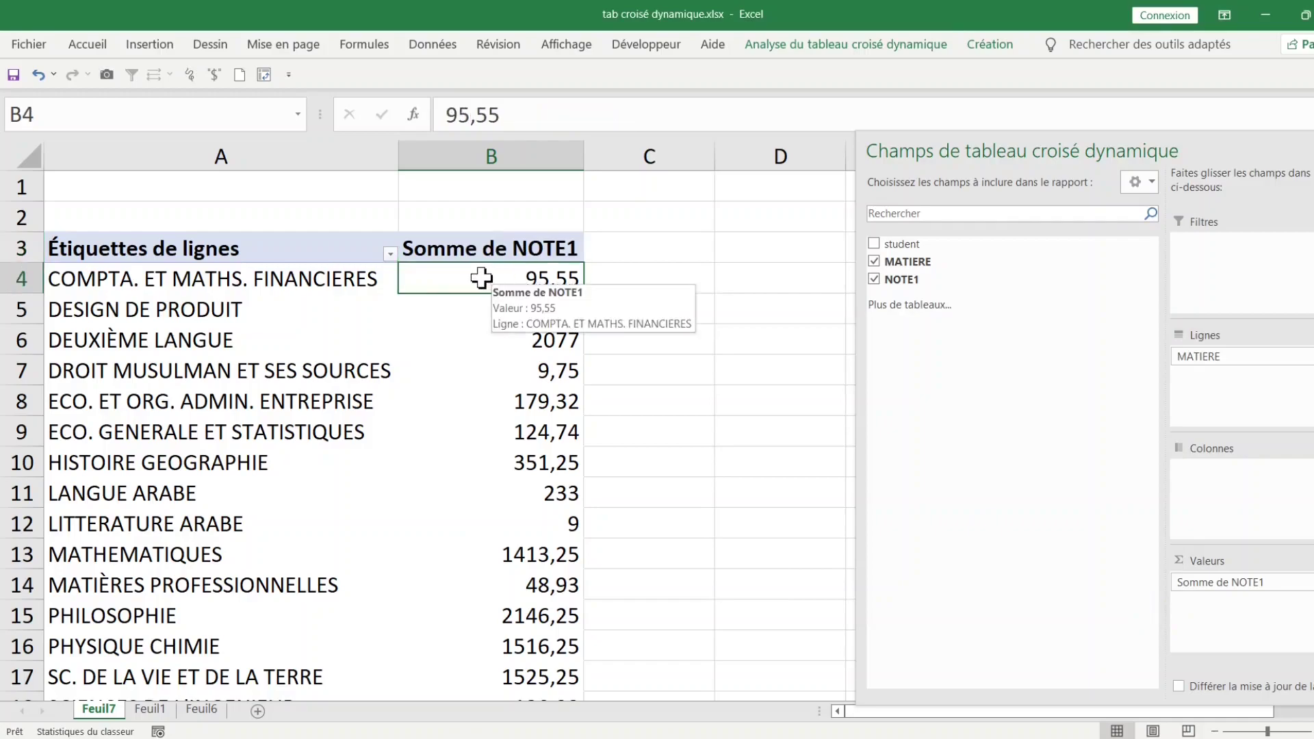
right_click(483, 279)
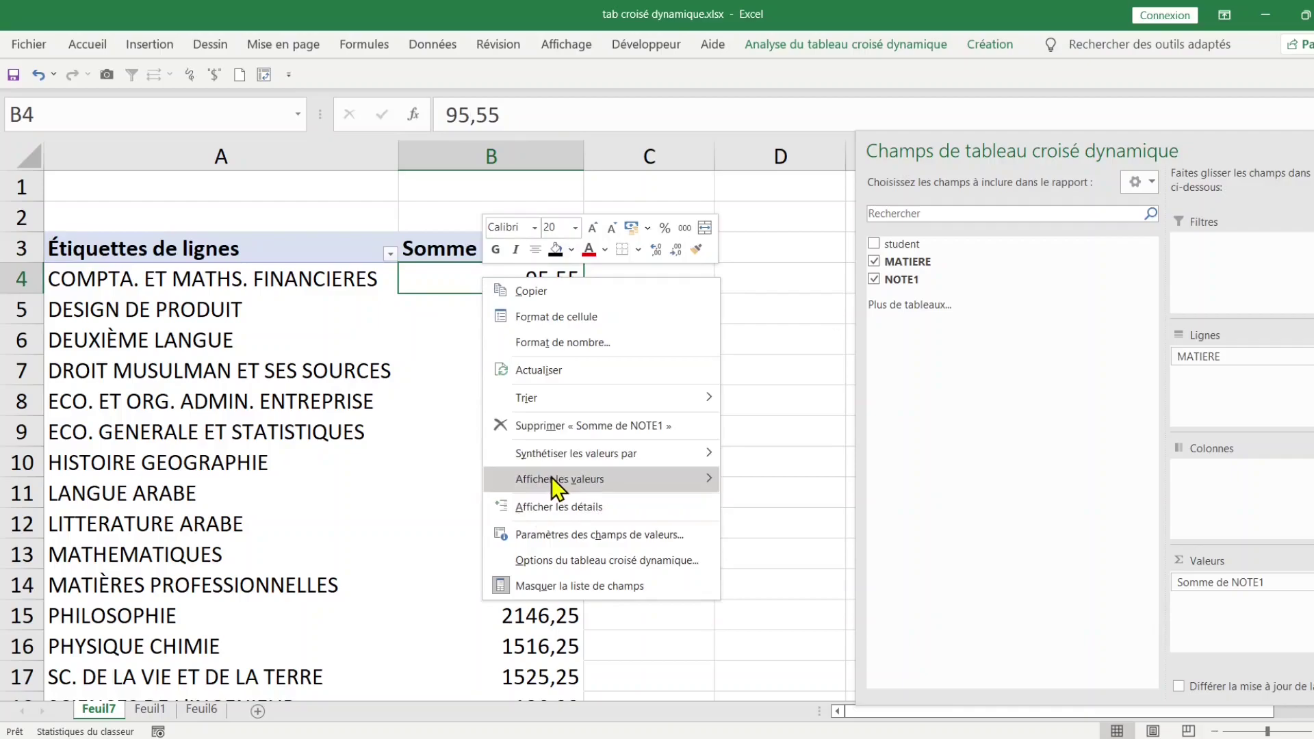
mouse_move(552, 478)
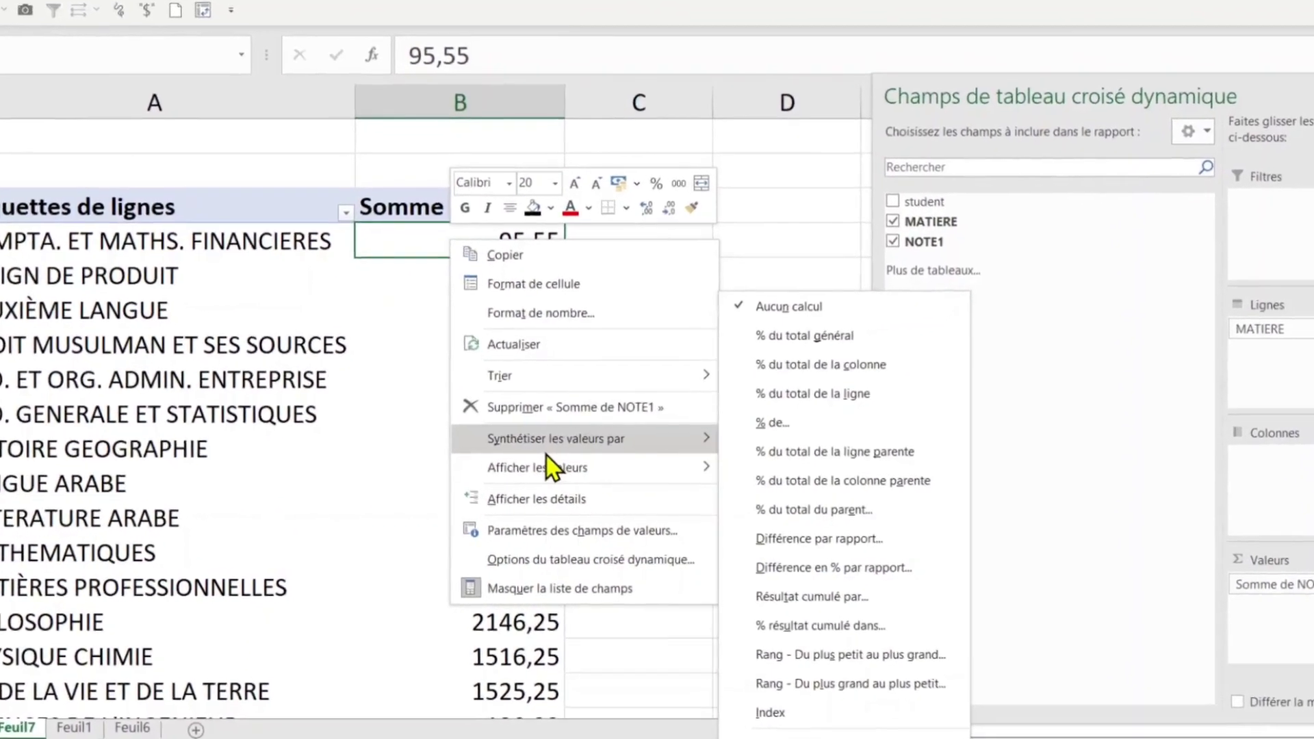
mouse_move(567, 463)
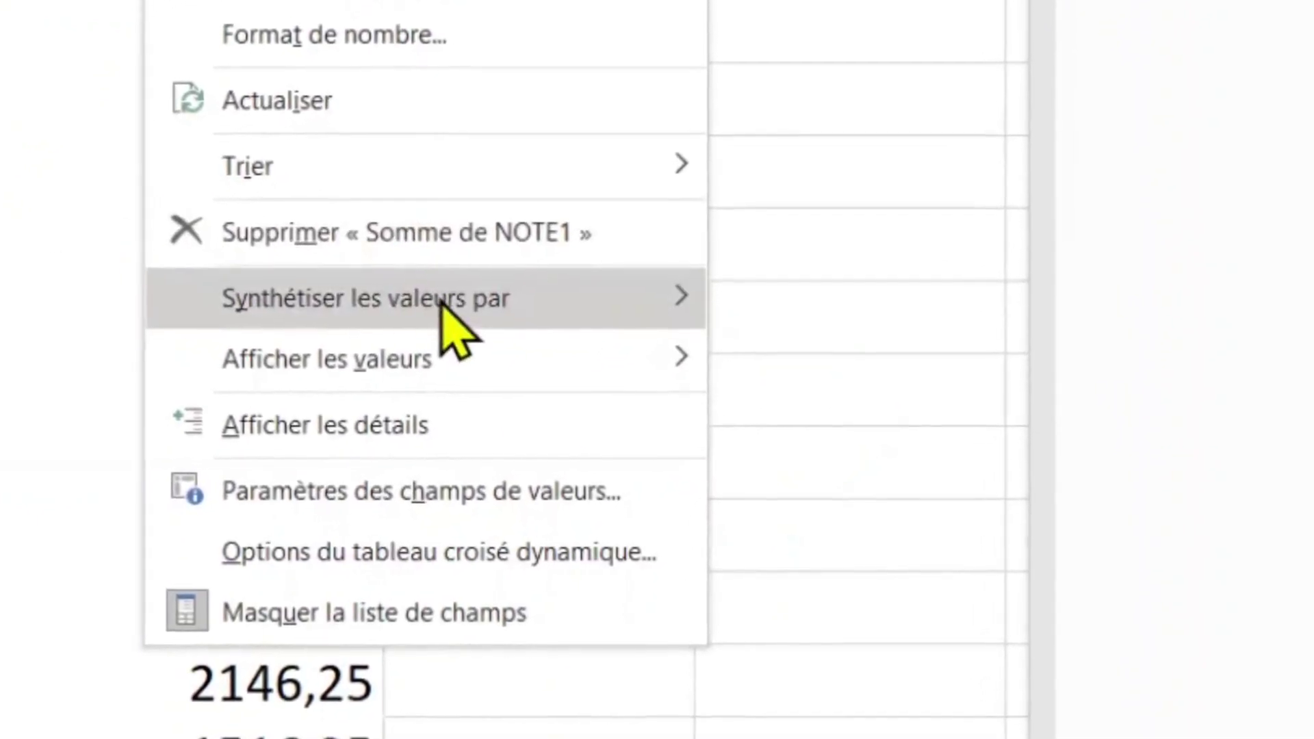
mouse_move(441, 301)
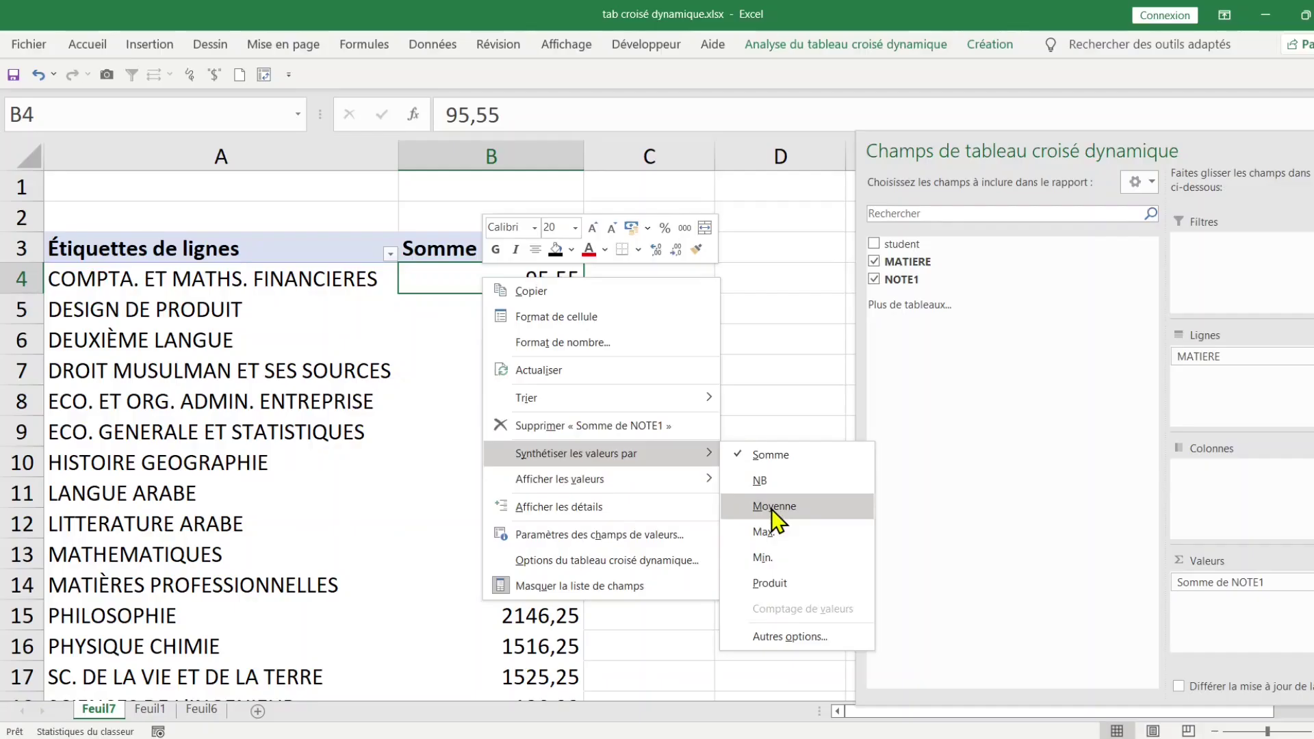
left_click(835, 423)
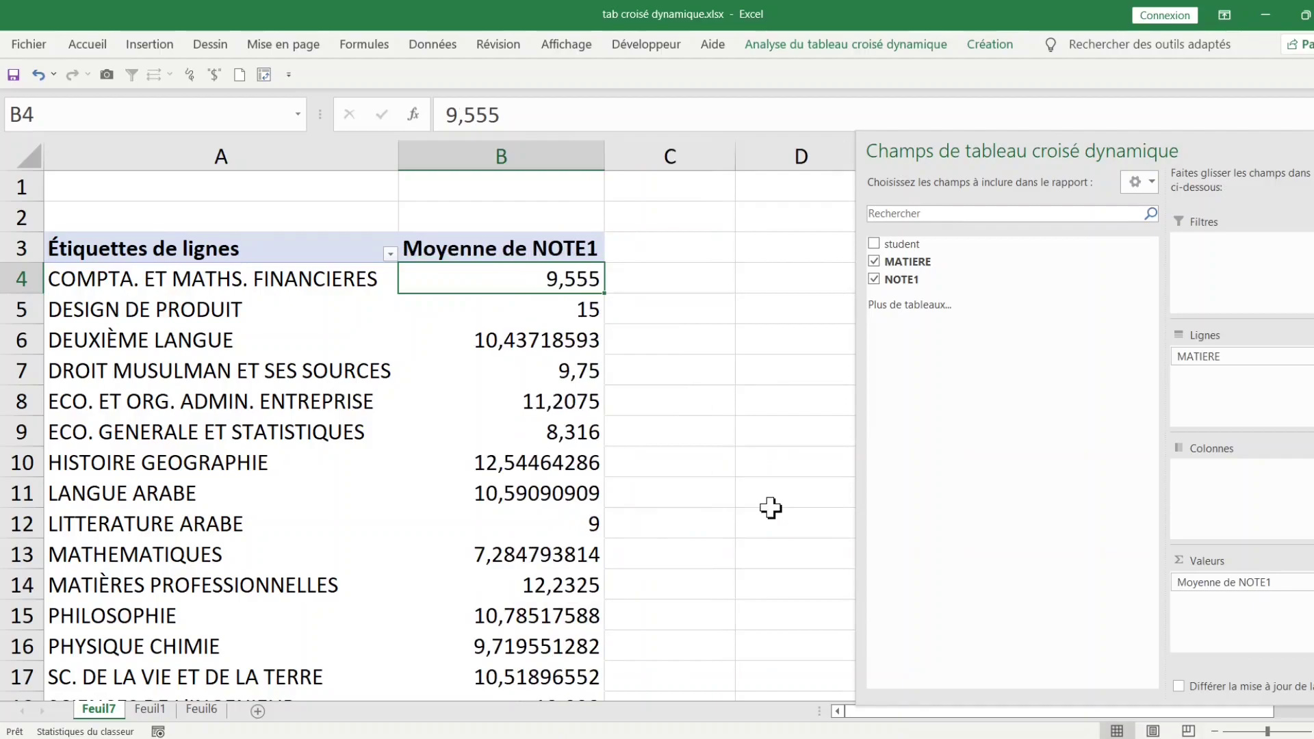
Step: Examine the decimals of the NOTE1 averages across the subjects
left_click(560, 547)
left_click(509, 331)
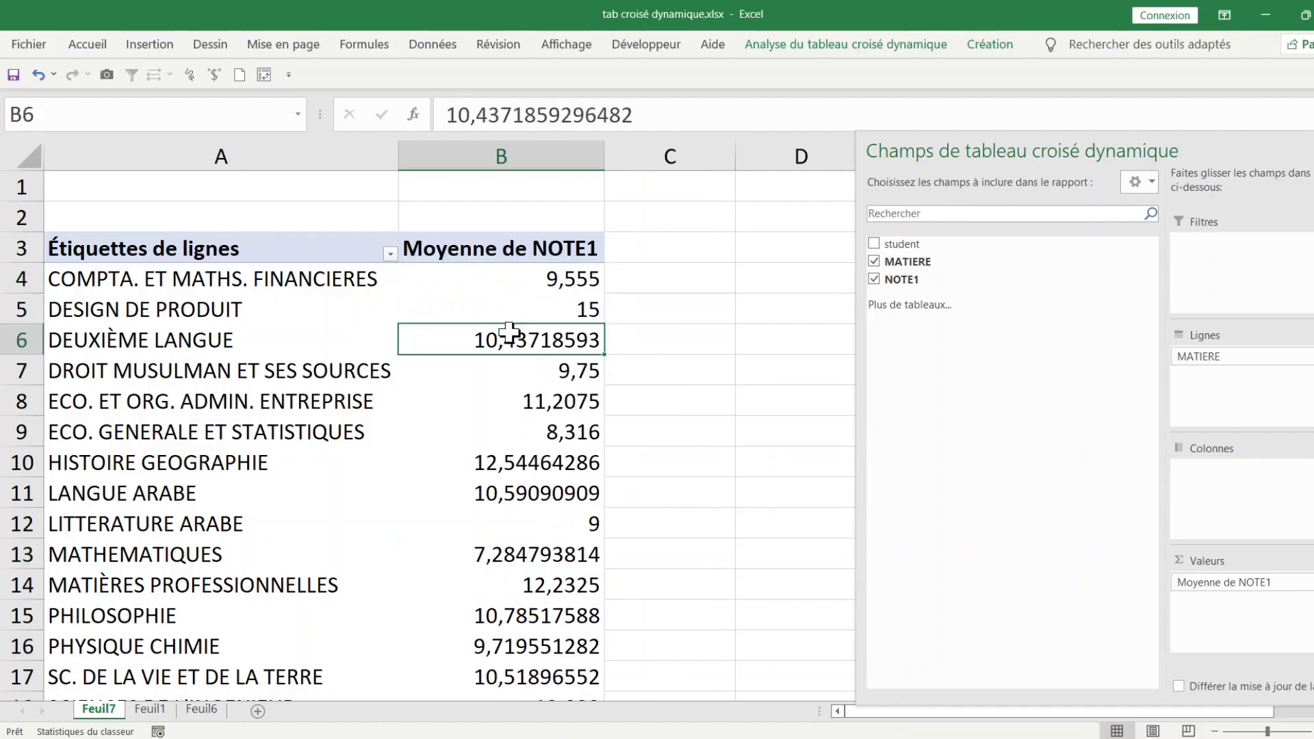
left_click(506, 284)
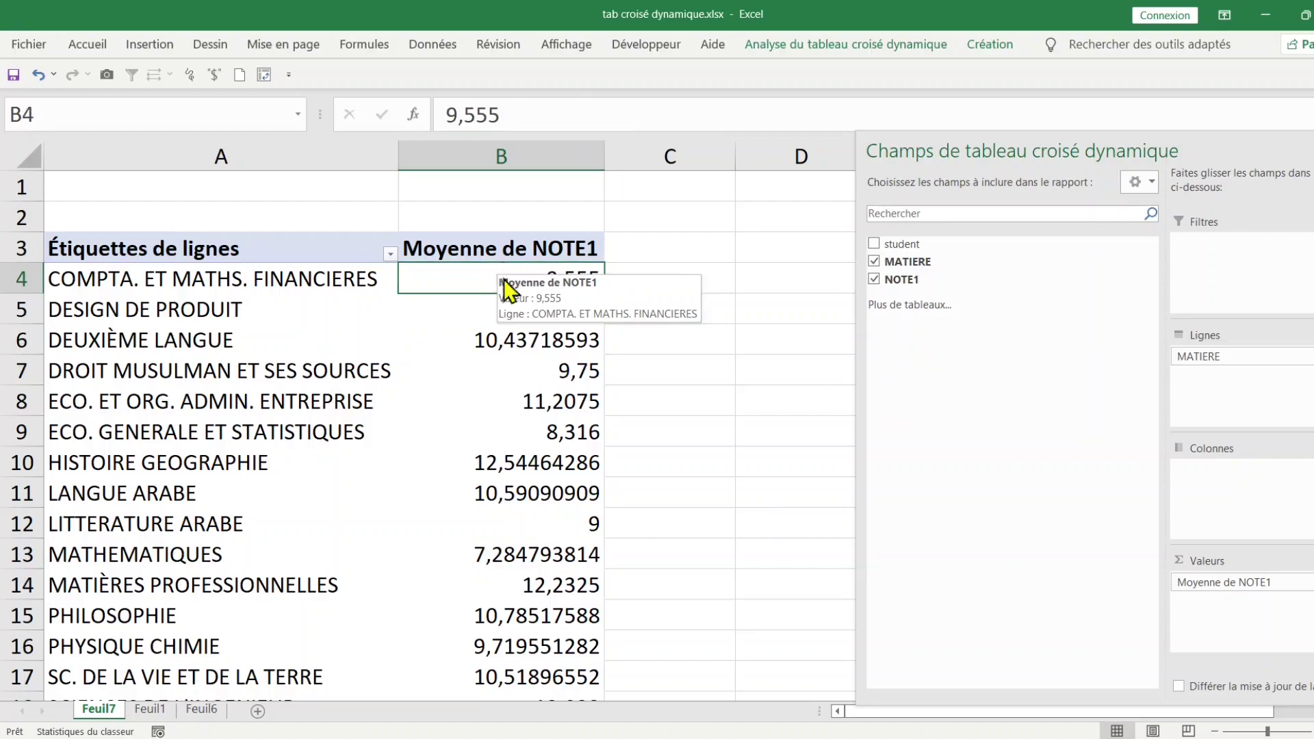
left_click(506, 340)
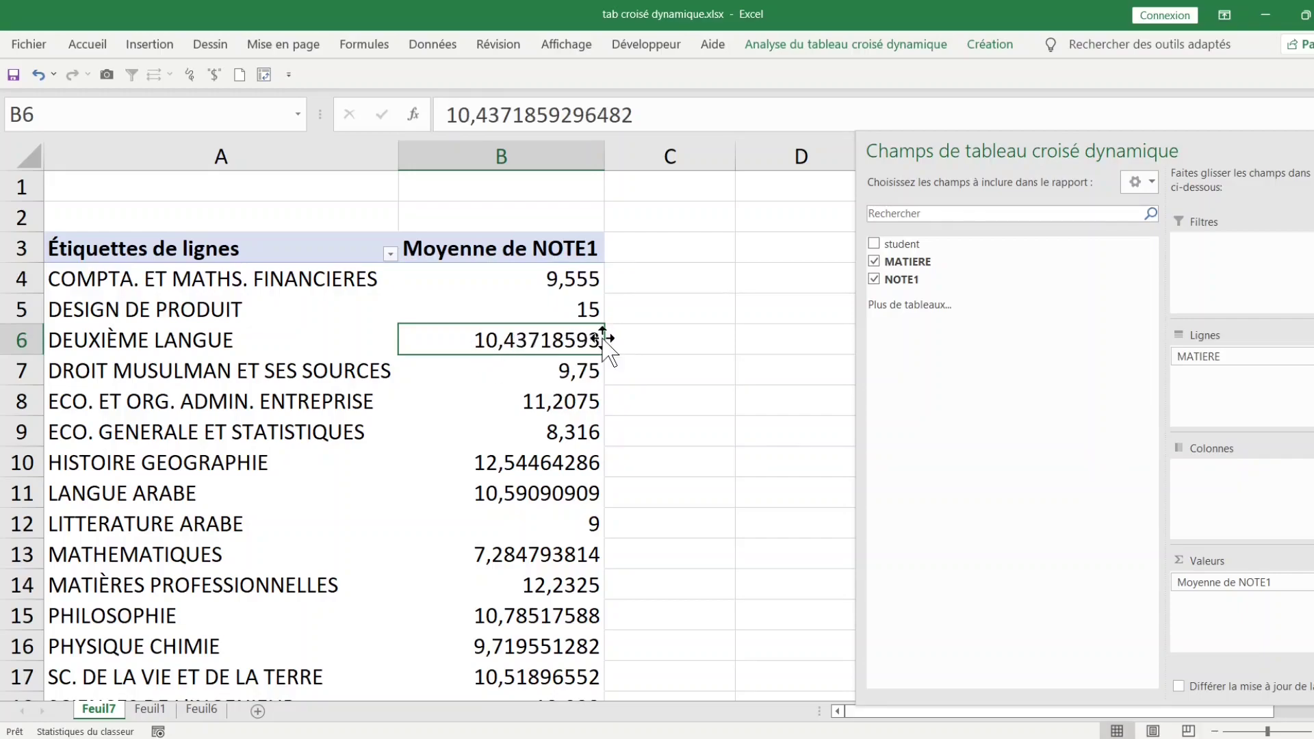
left_click(530, 287)
left_click_drag(528, 299, 536, 668)
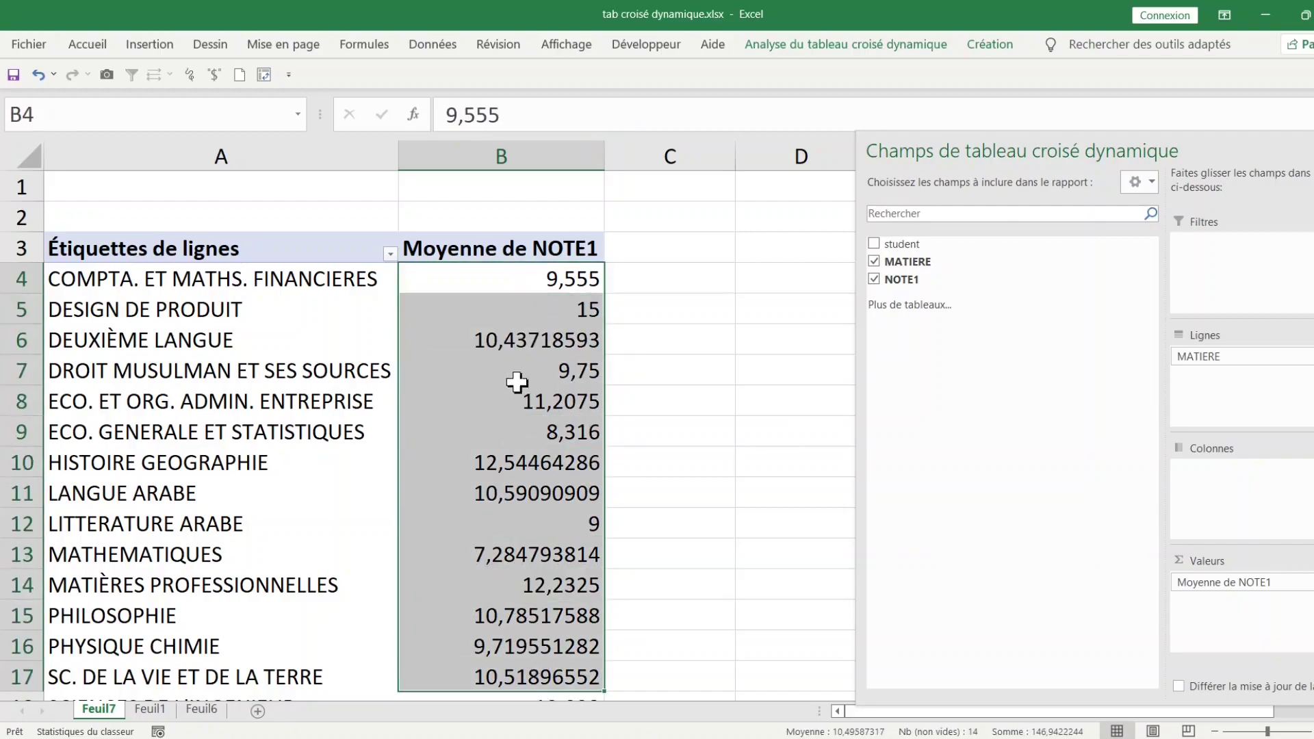
Step: Format the NOTE1 averages with the Nombre category and 2 decimal places
left_click(512, 347)
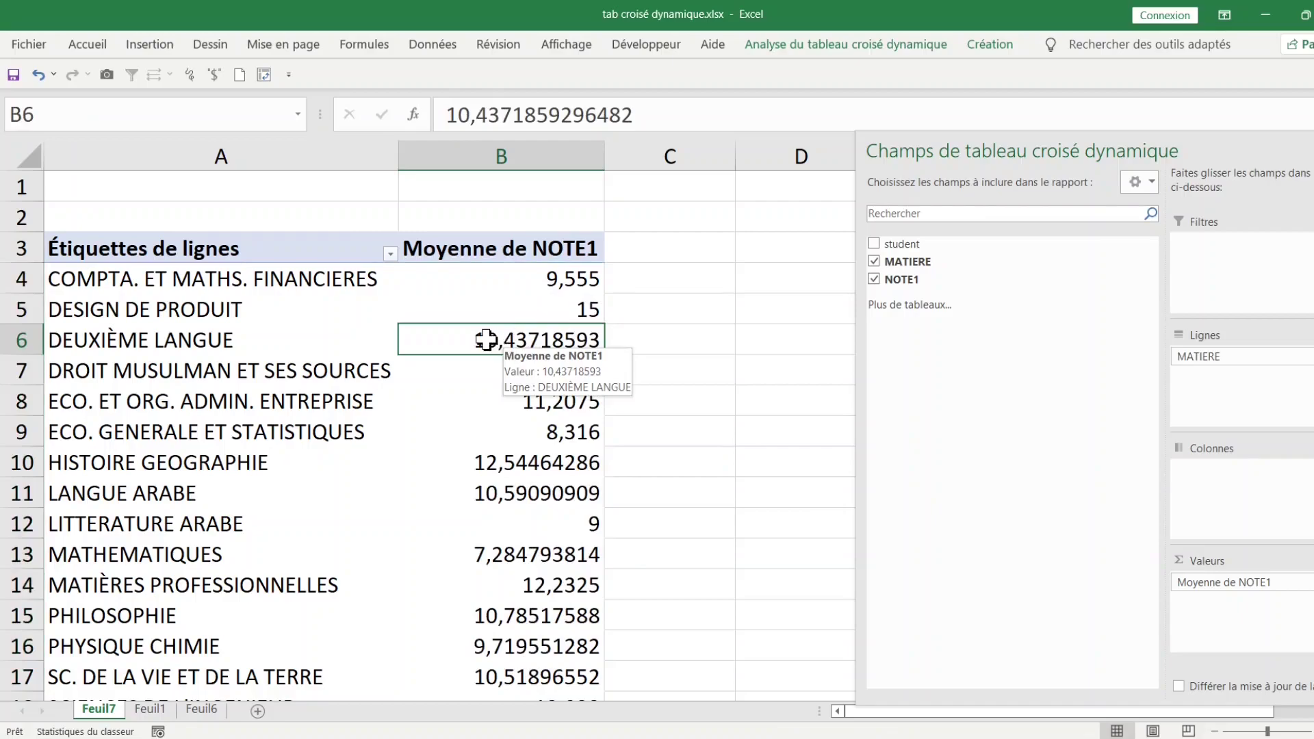
right_click(487, 341)
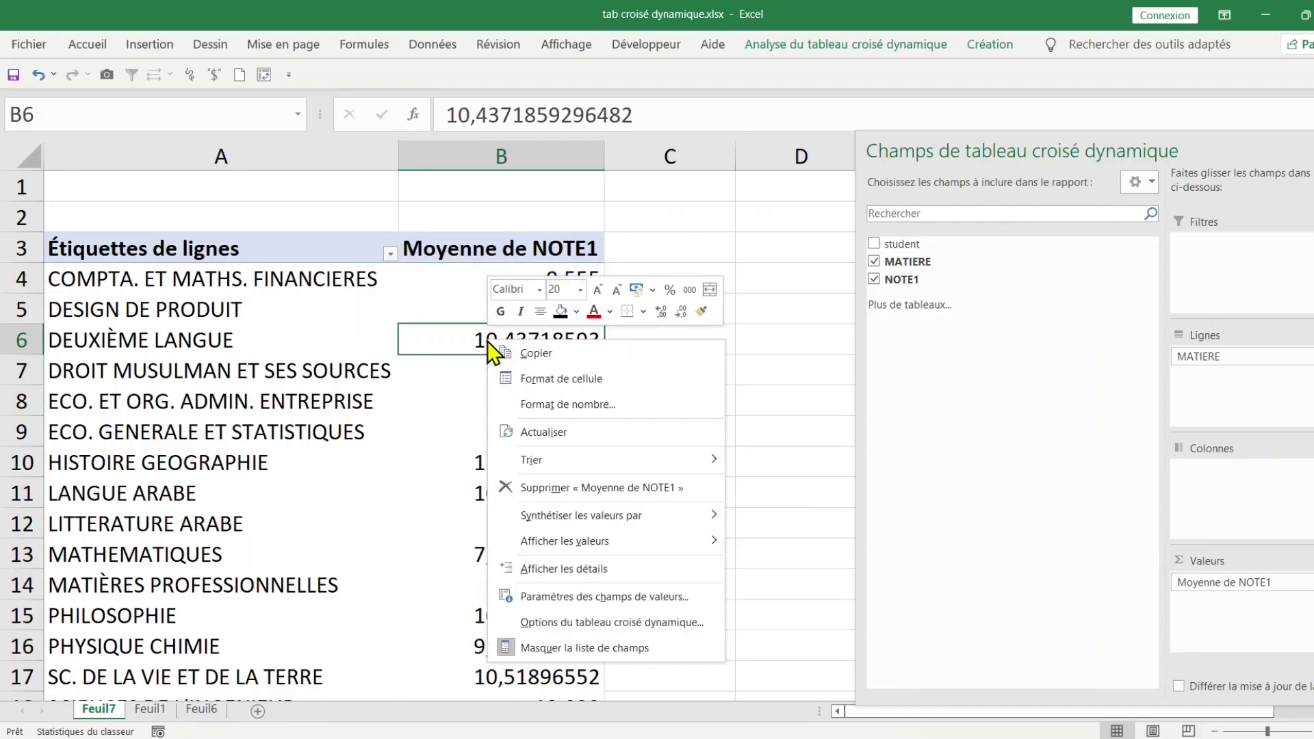
left_click(531, 405)
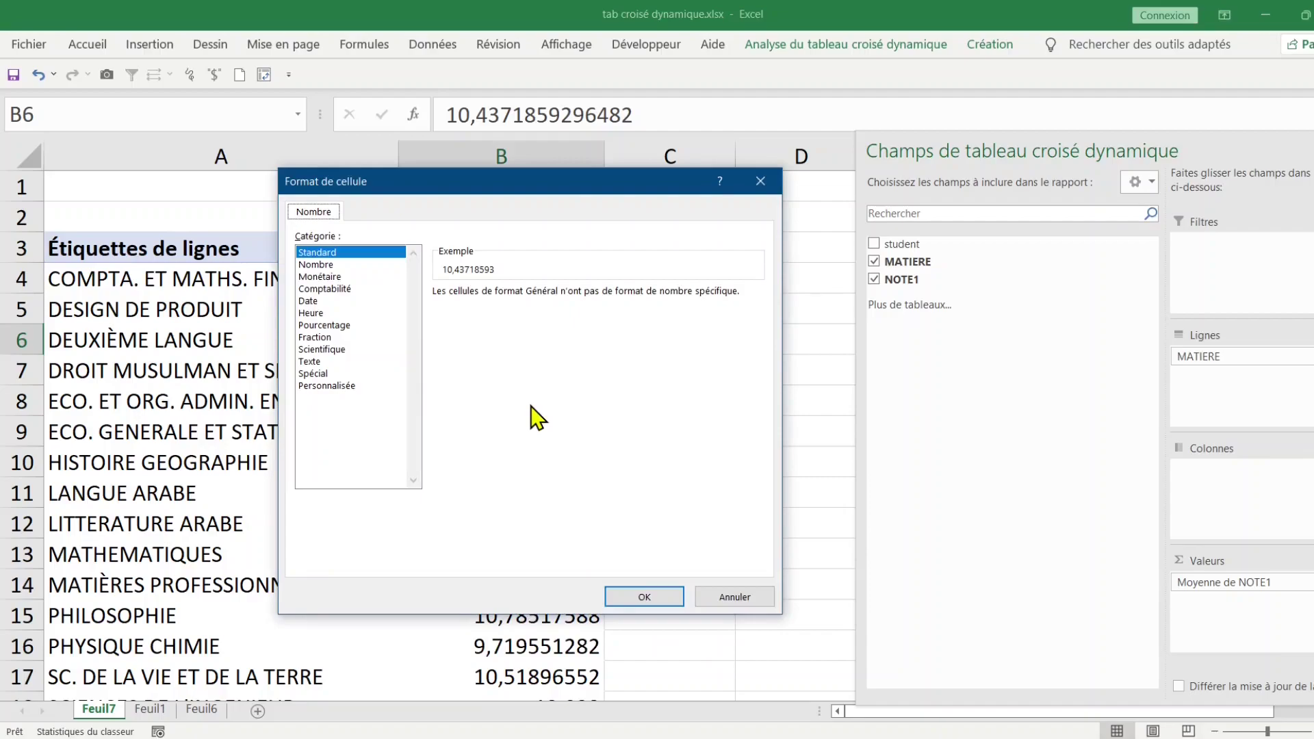
left_click(319, 265)
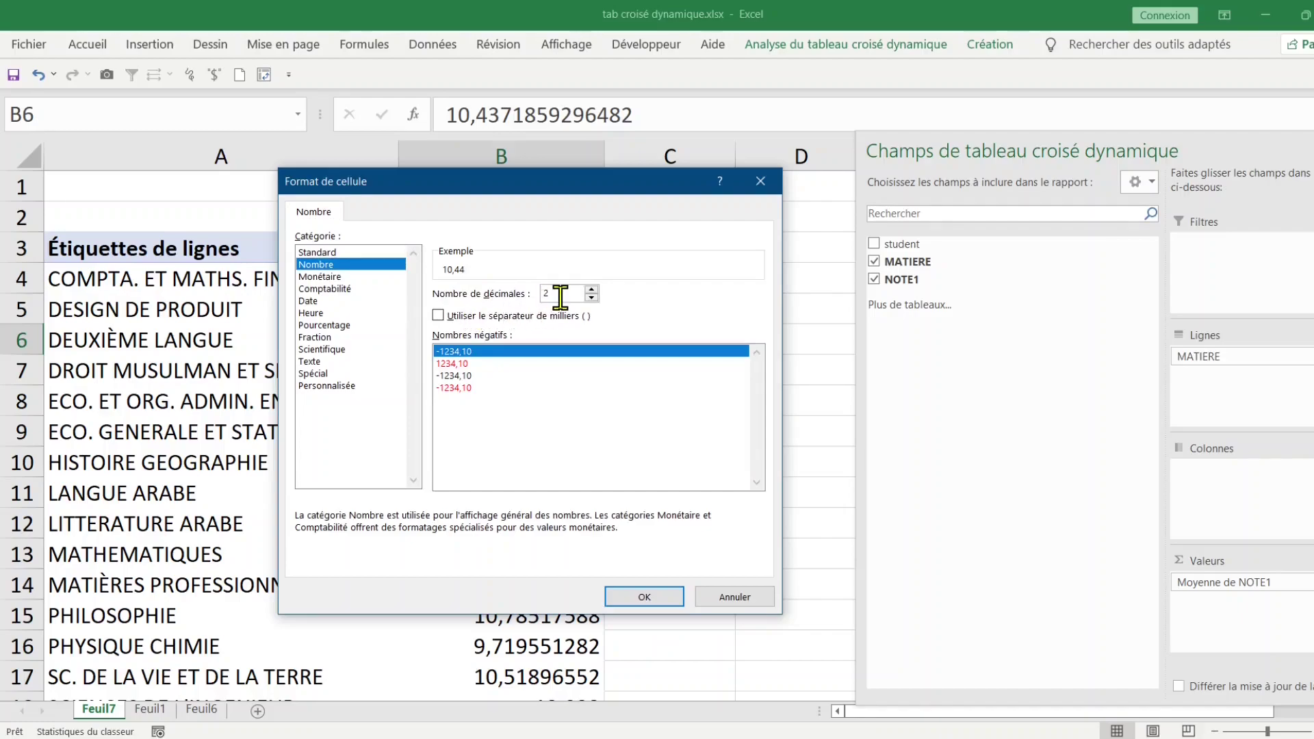
left_click(643, 600)
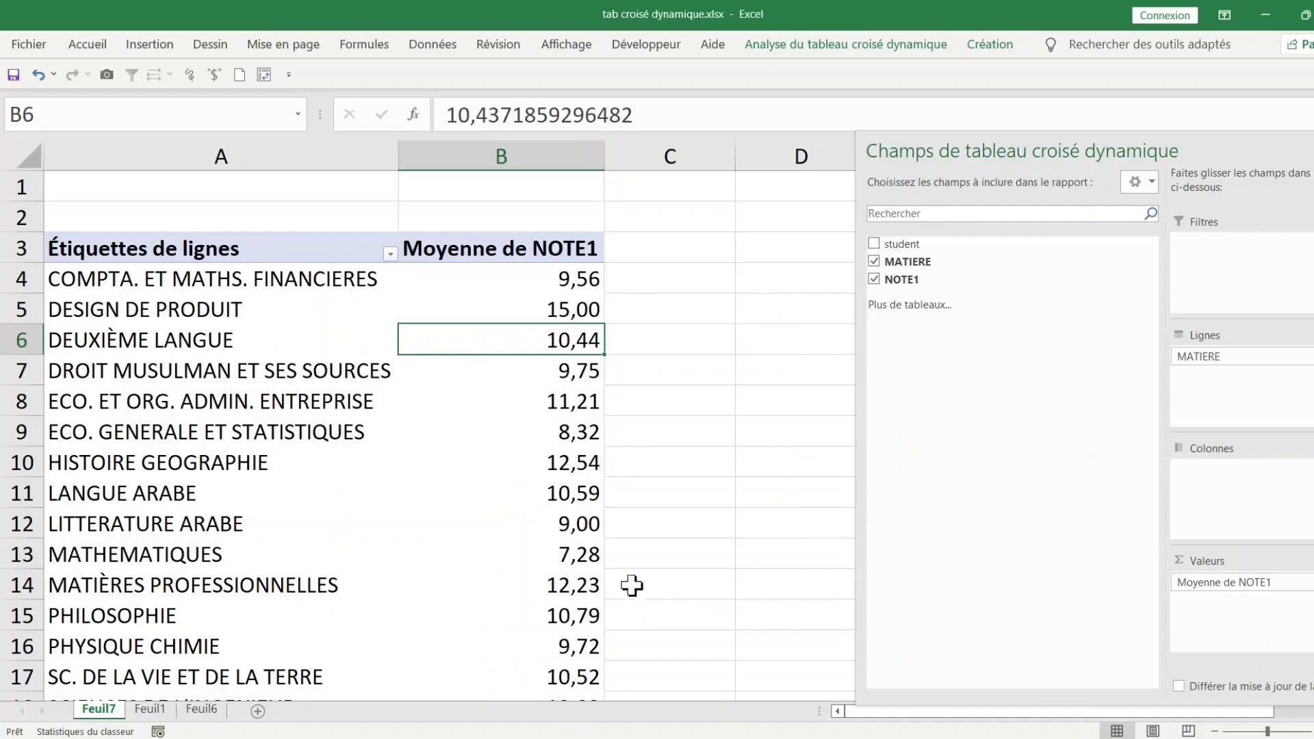
Step: Check the formatted averages down to the grand total and select cells B4:B16
left_click(540, 277)
scroll(533, 437, "down", 2)
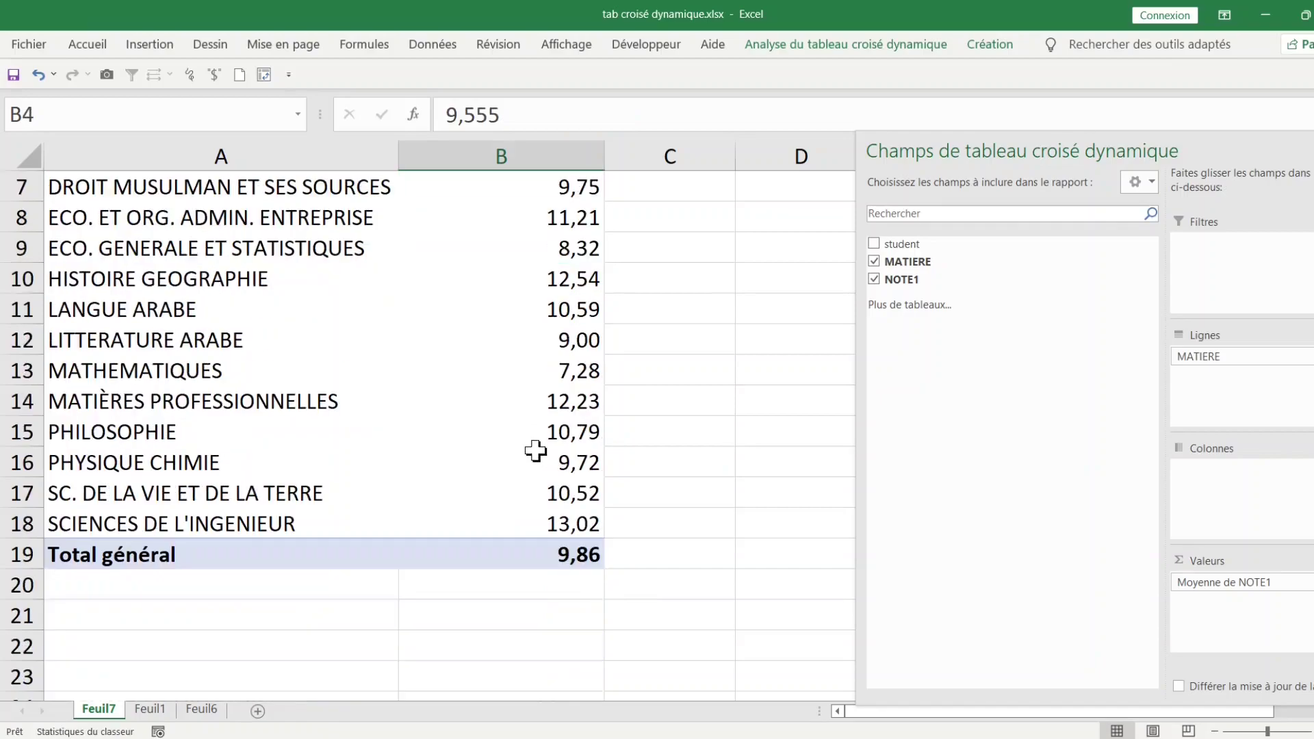
scroll(536, 450, "up", 2)
left_click_drag(504, 279, 518, 650)
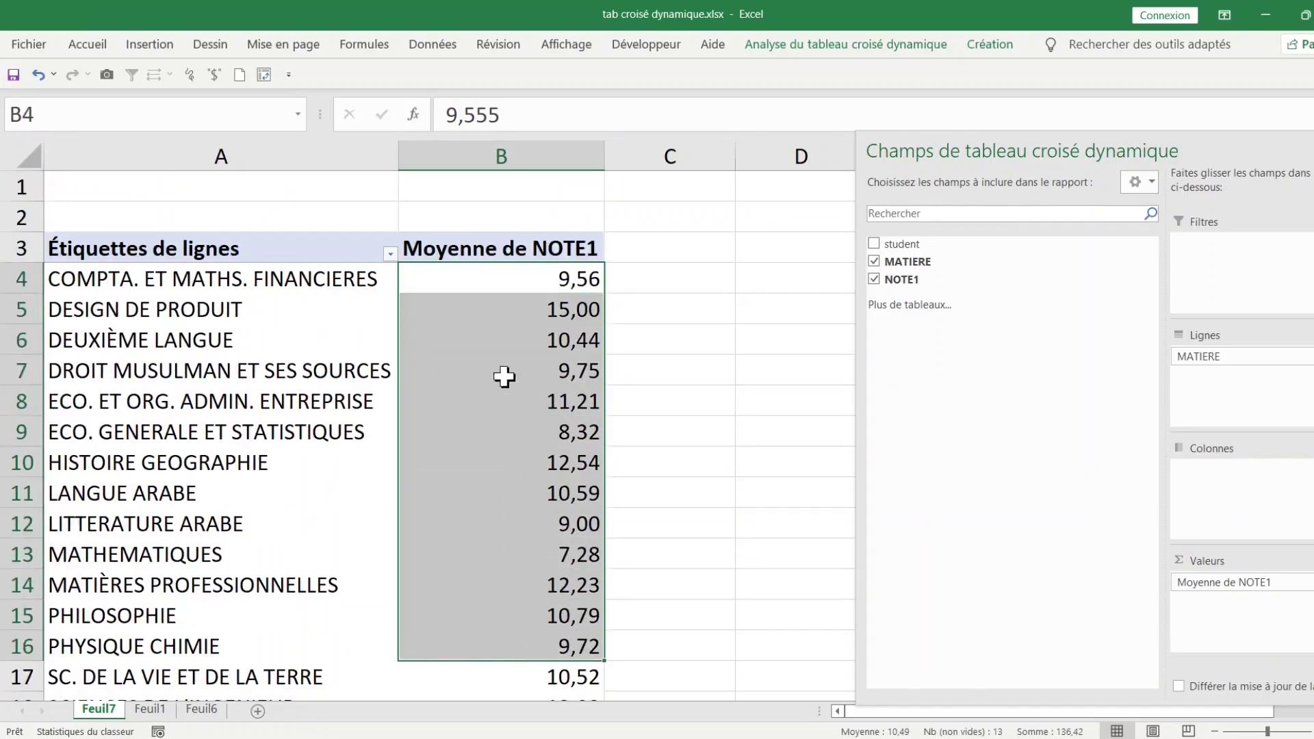
Step: Sort the subjects by their NOTE1 average from smallest to largest
left_click(469, 288)
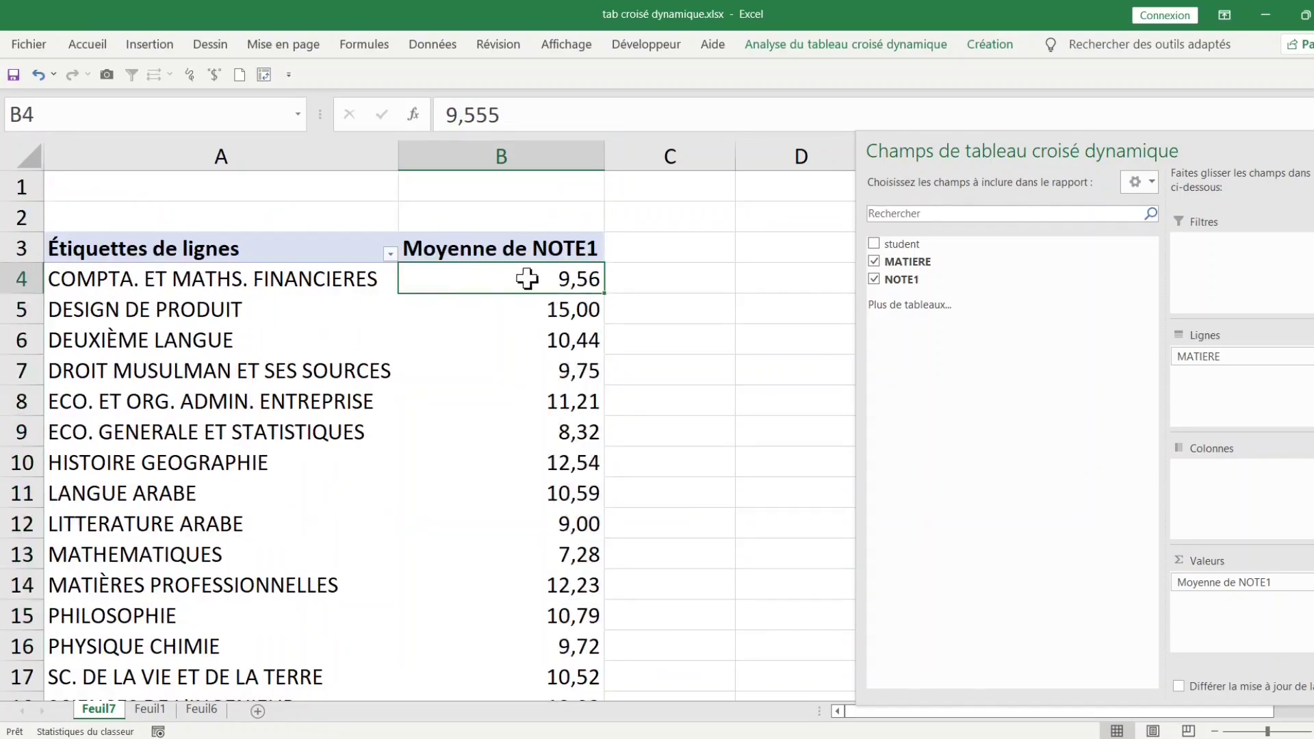
right_click(442, 282)
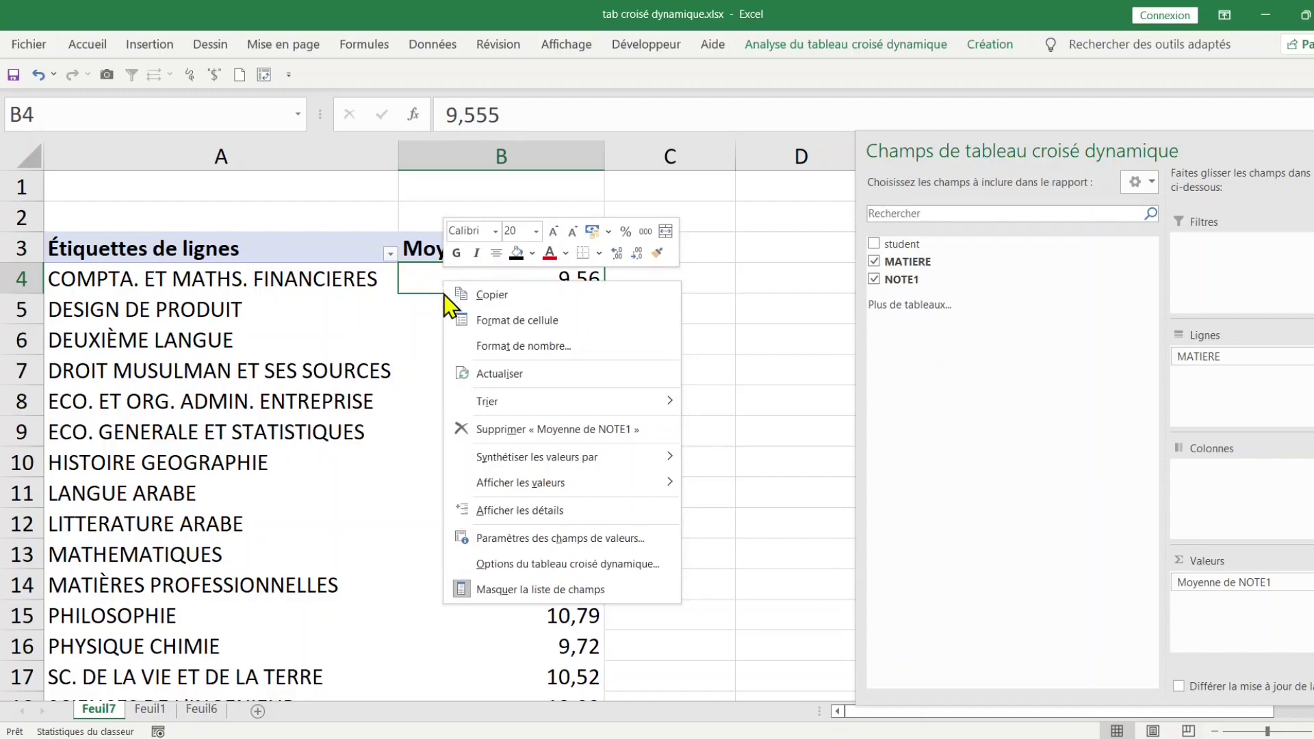
mouse_move(454, 397)
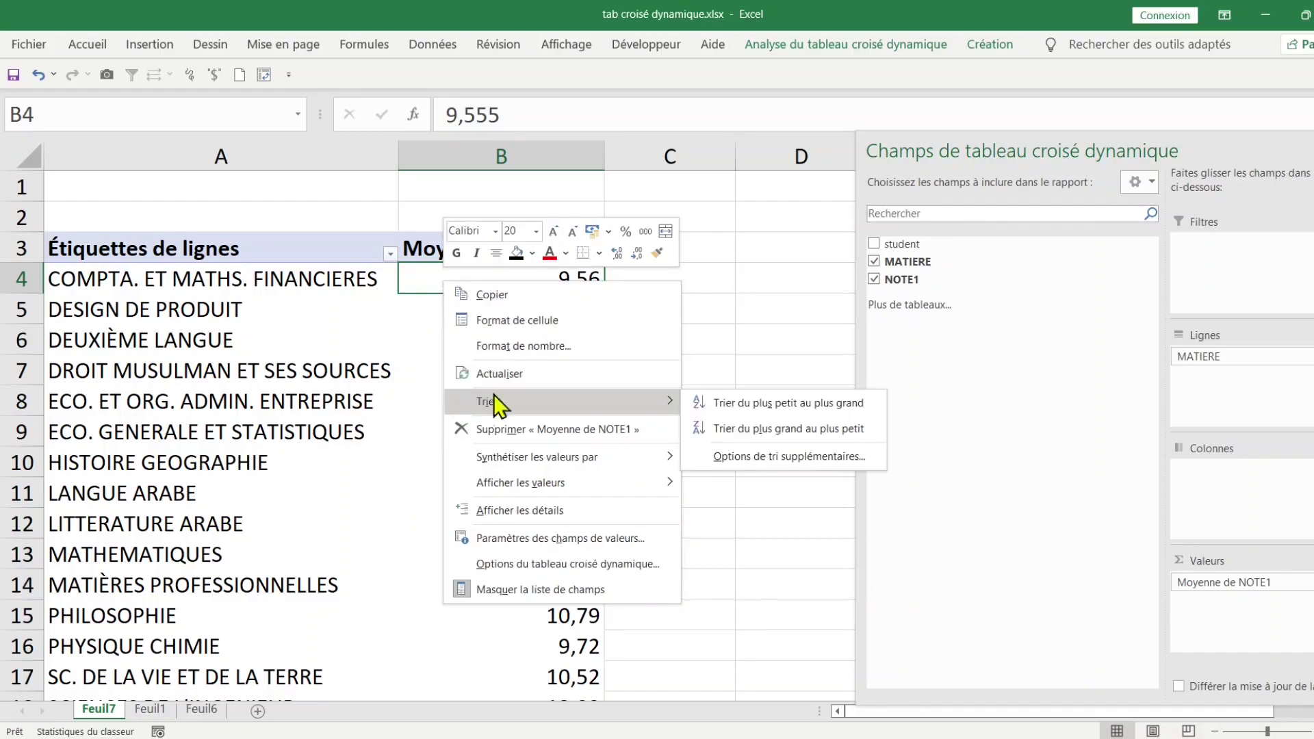
left_click(770, 405)
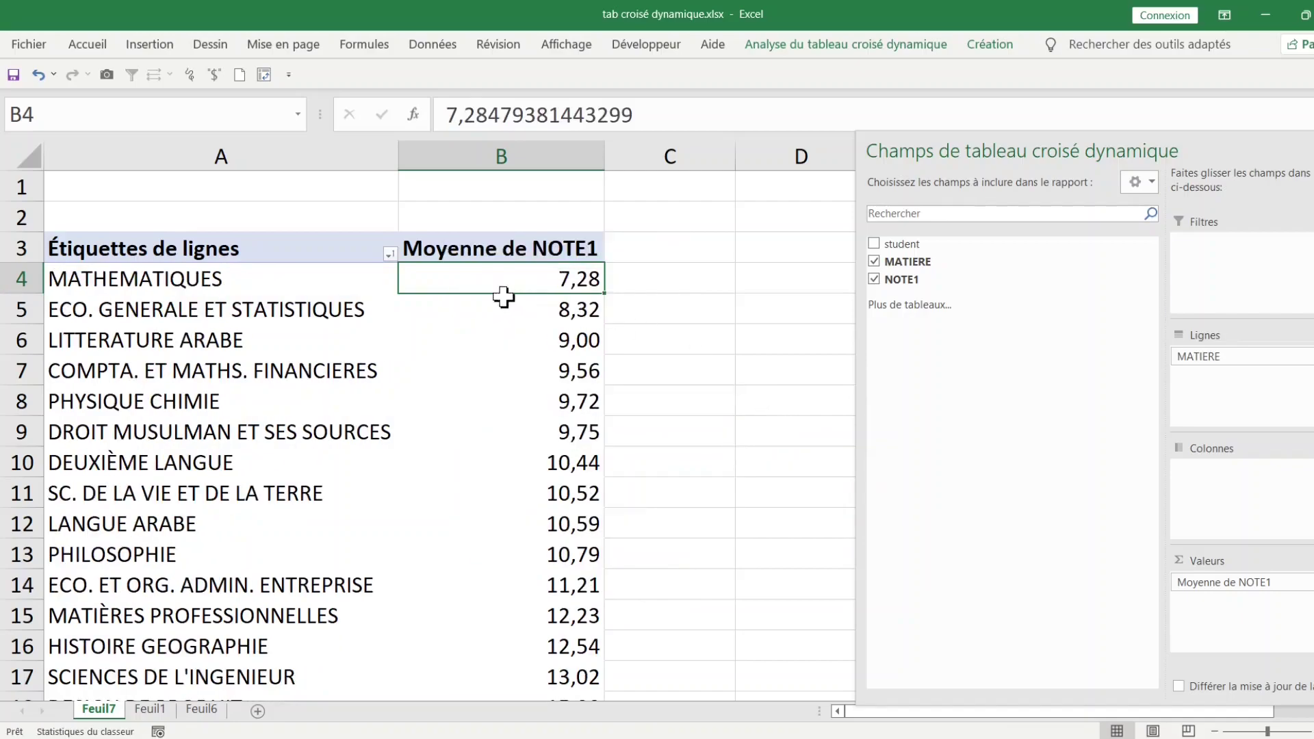
Step: Sort the subjects by their NOTE1 average from largest to smallest and check the top-ranked subject
mouse_move(486, 281)
right_click(459, 284)
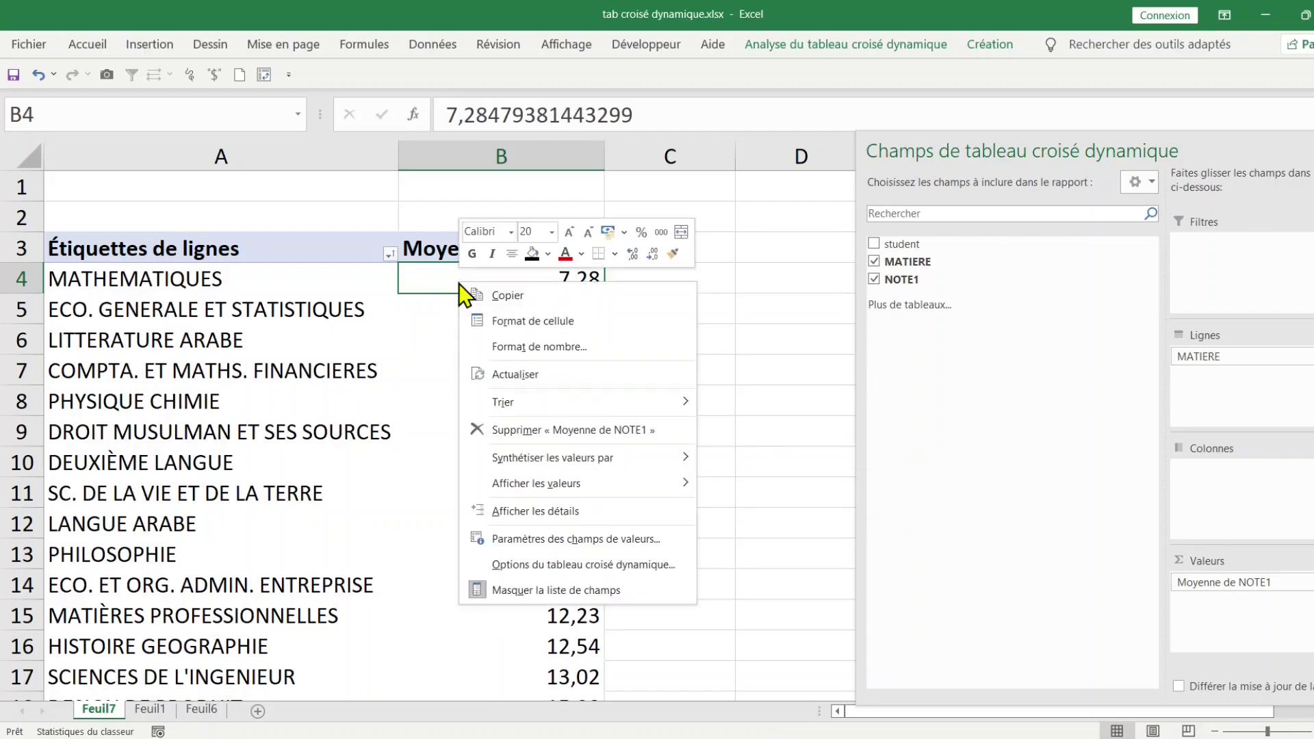
mouse_move(478, 404)
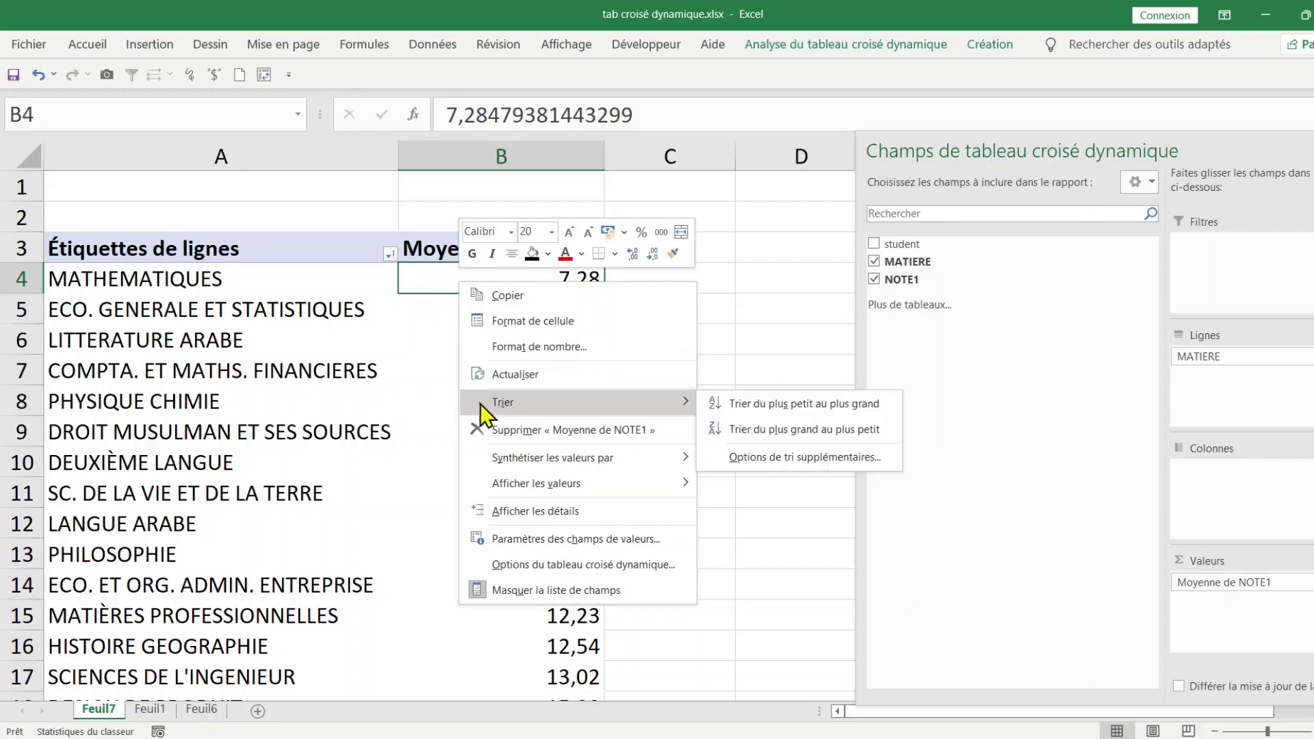
left_click(754, 431)
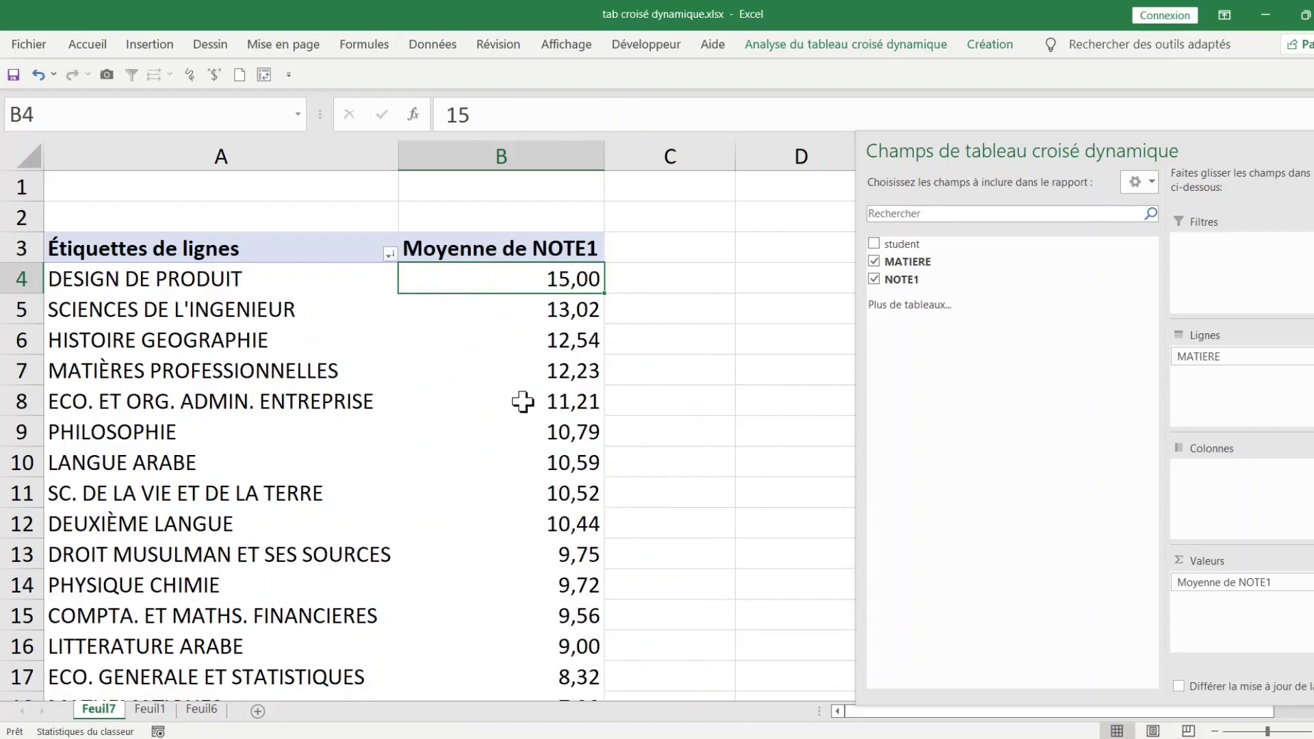
left_click(513, 393)
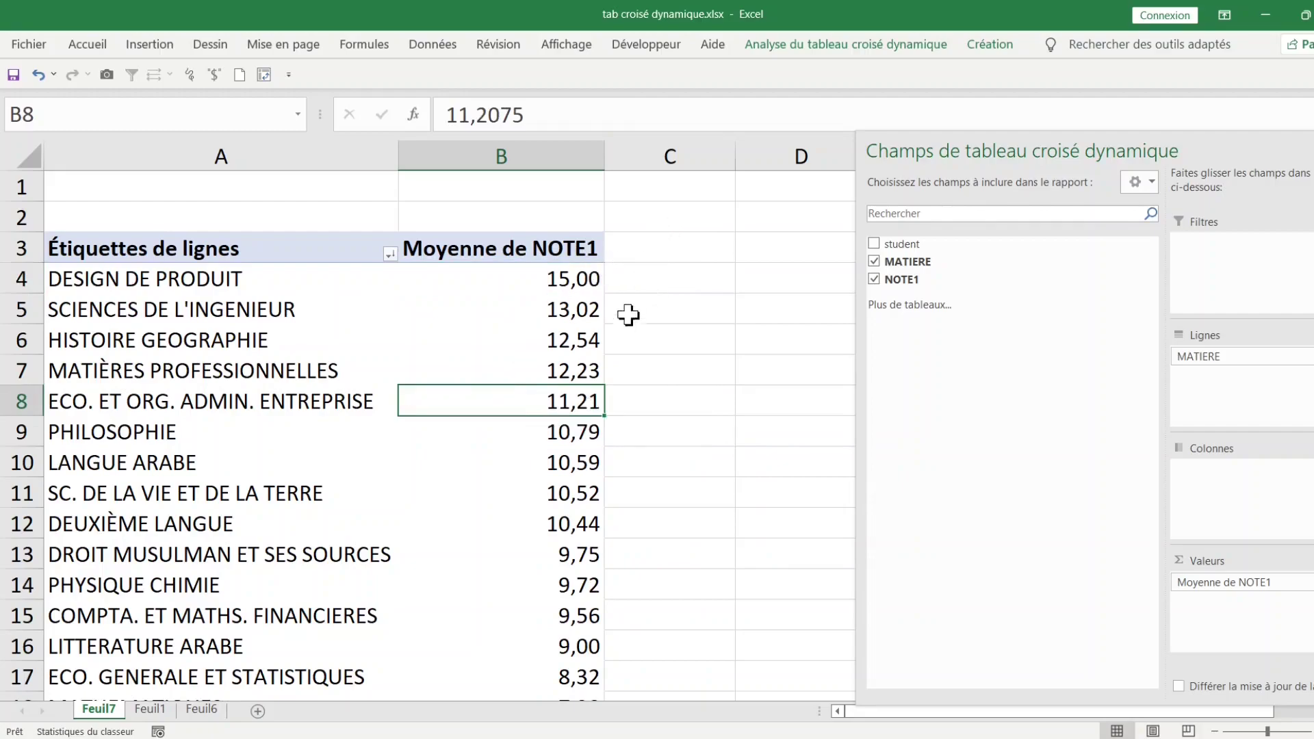
left_click(630, 278)
left_click(170, 292)
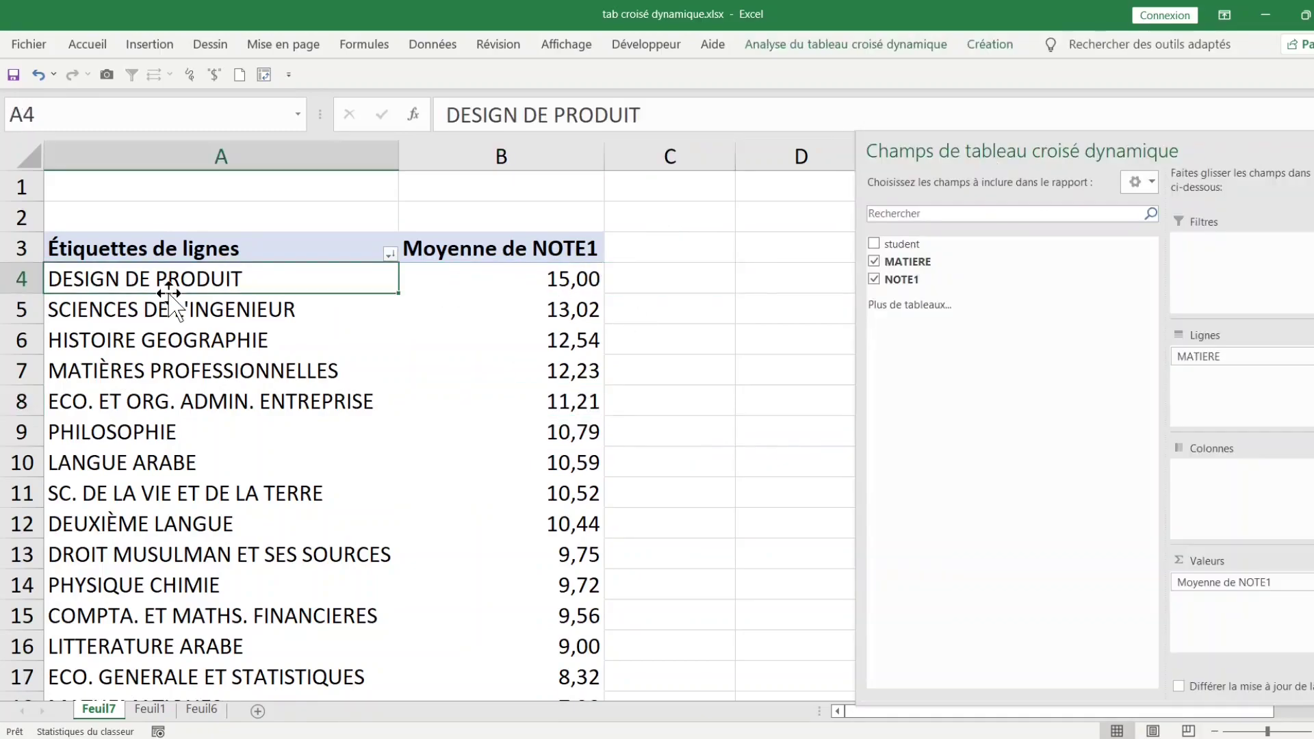
Step: Change the pivot table's report layout to tabular form (Afficher sous forme tabulaire)
left_click(457, 291)
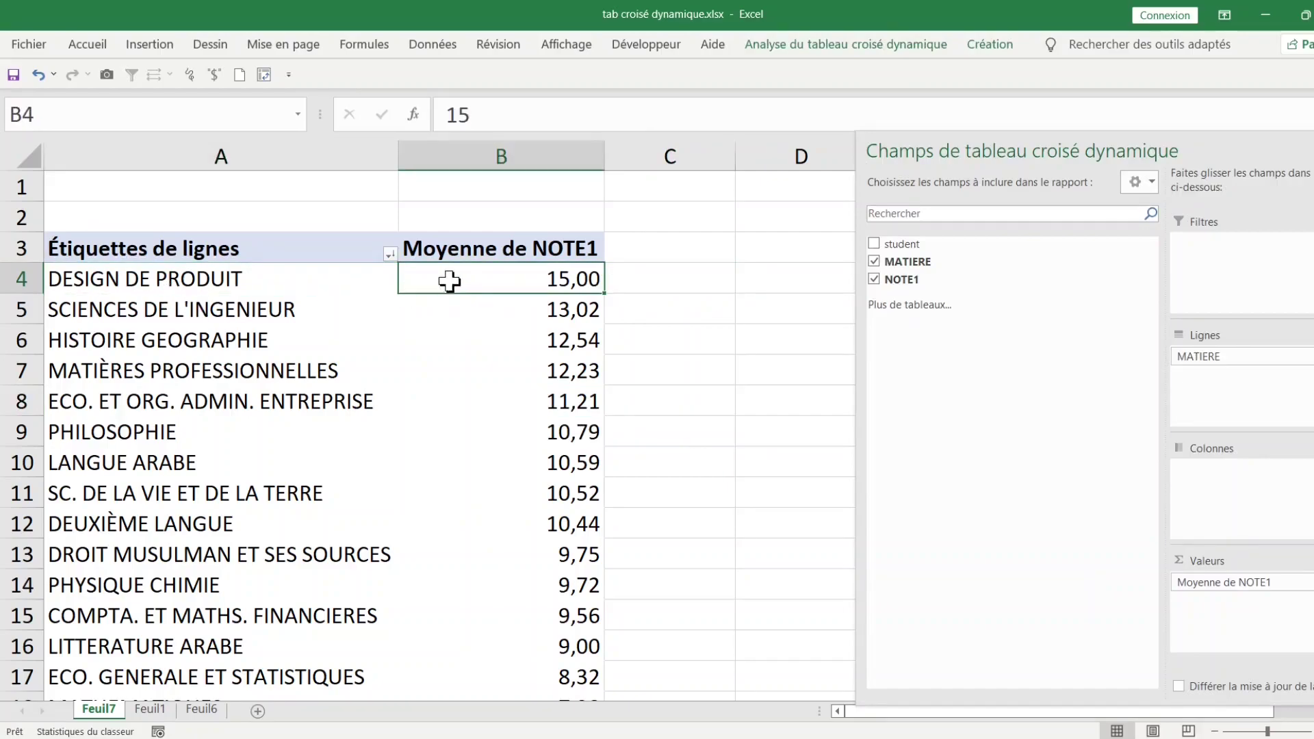
mouse_move(444, 278)
left_click(851, 48)
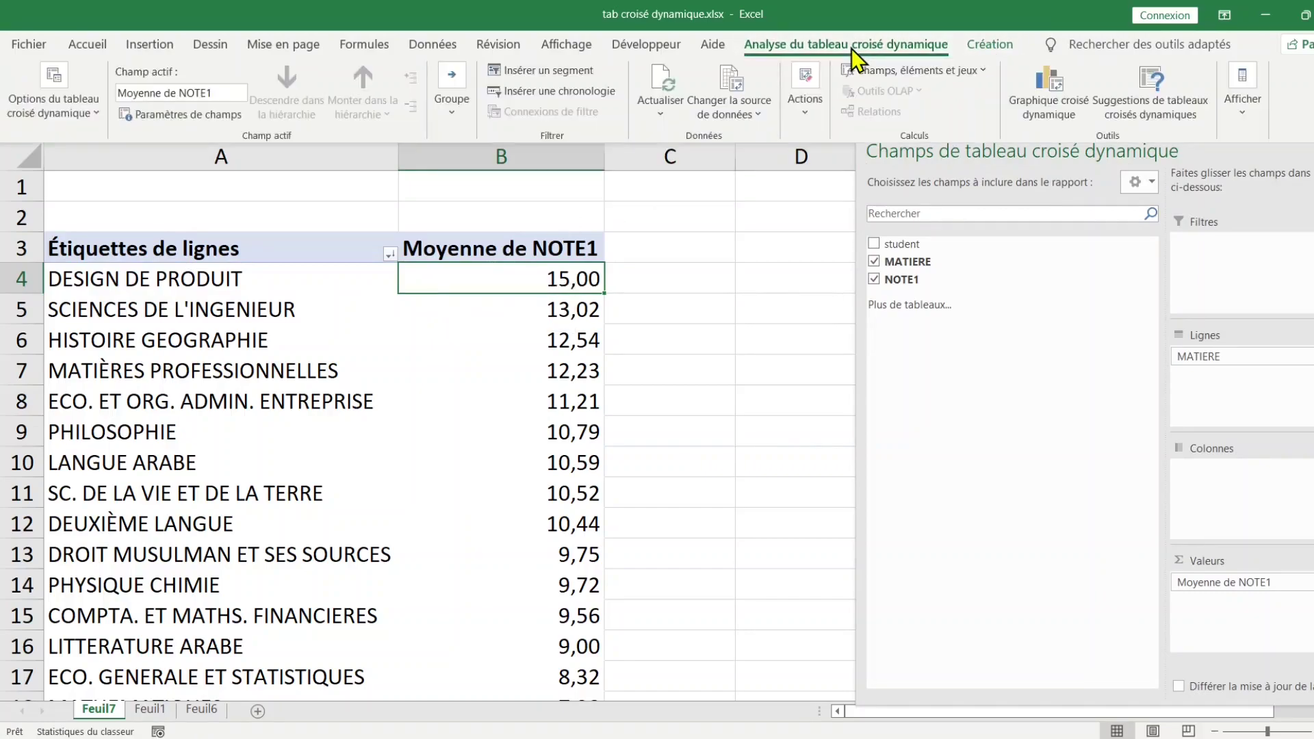
left_click(992, 46)
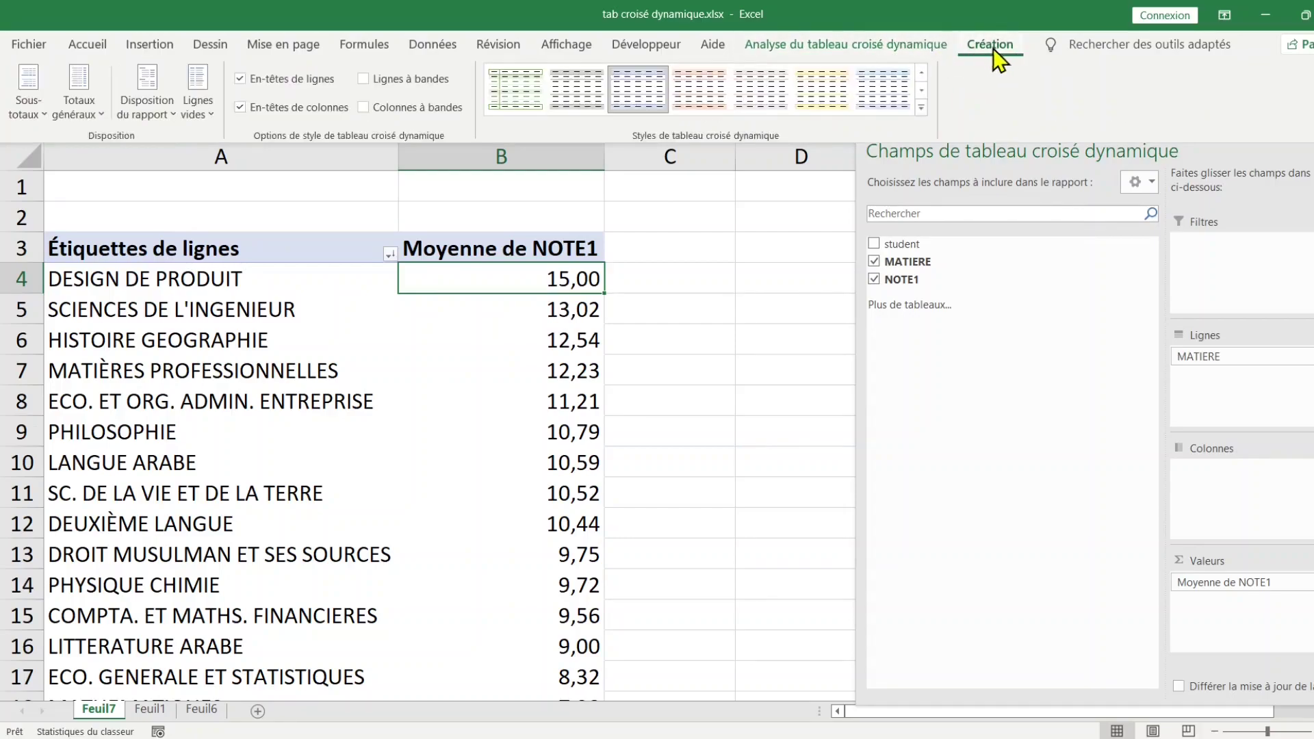
left_click(171, 114)
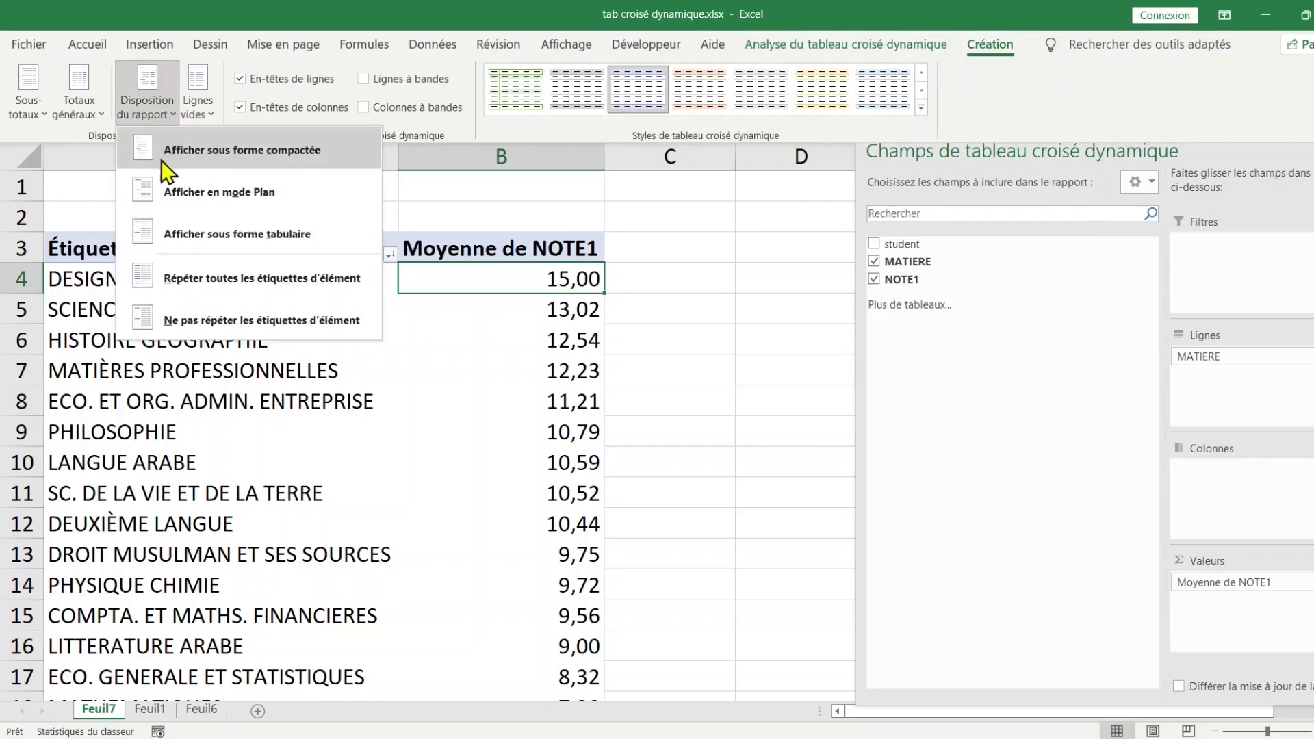
left_click(171, 239)
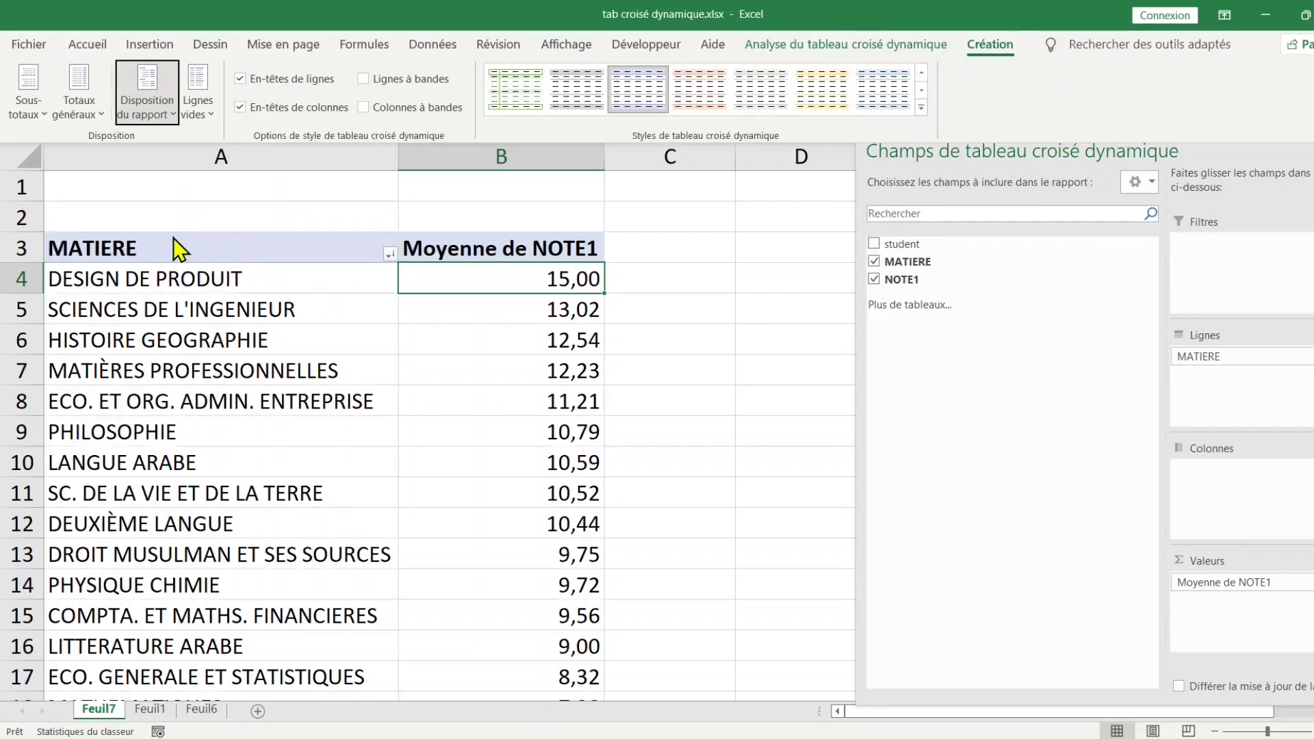
key("ctrl+F1")
left_click(231, 340)
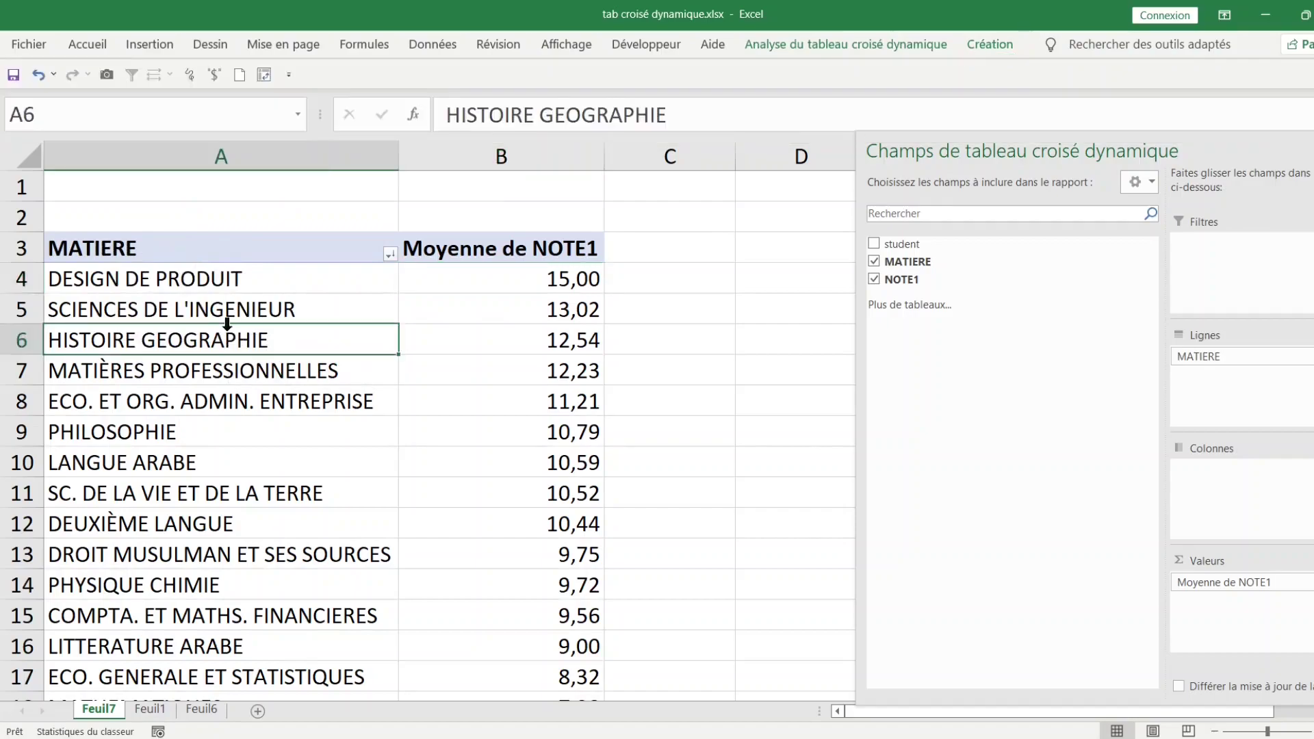
left_click(517, 245)
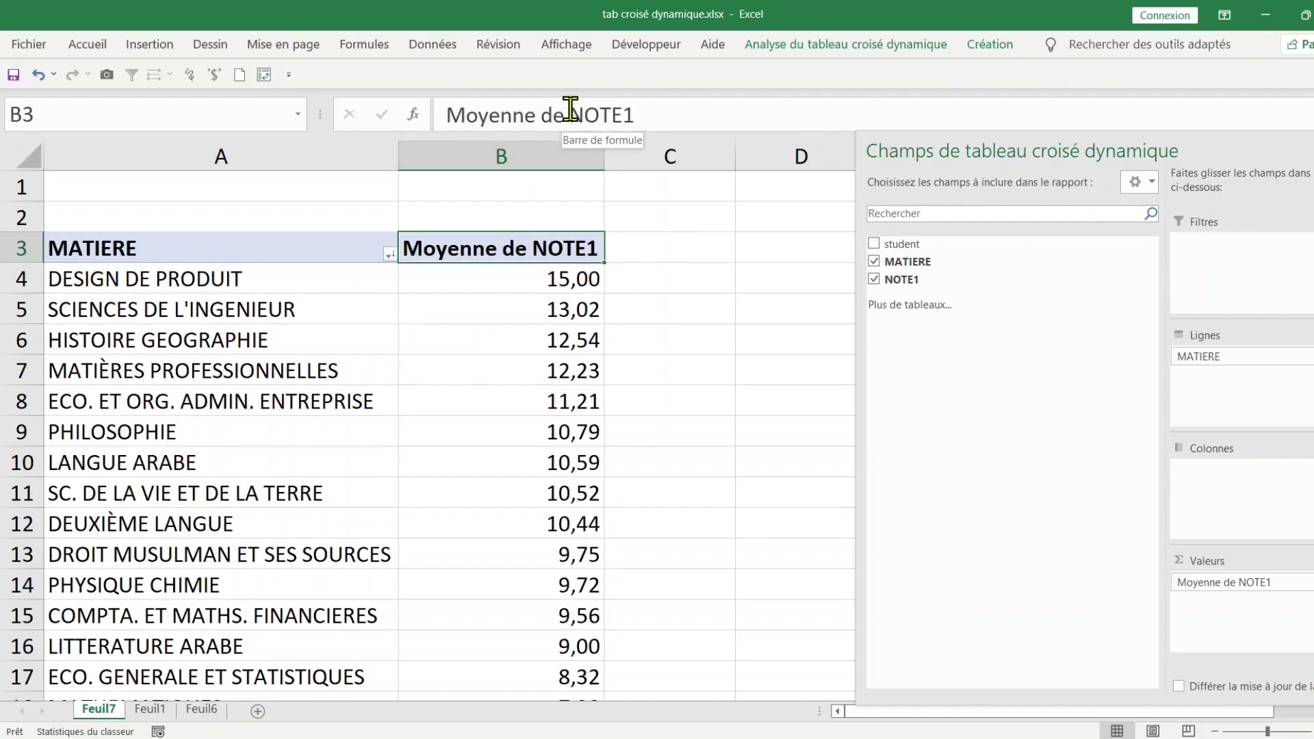
left_click_drag(570, 108, 667, 108)
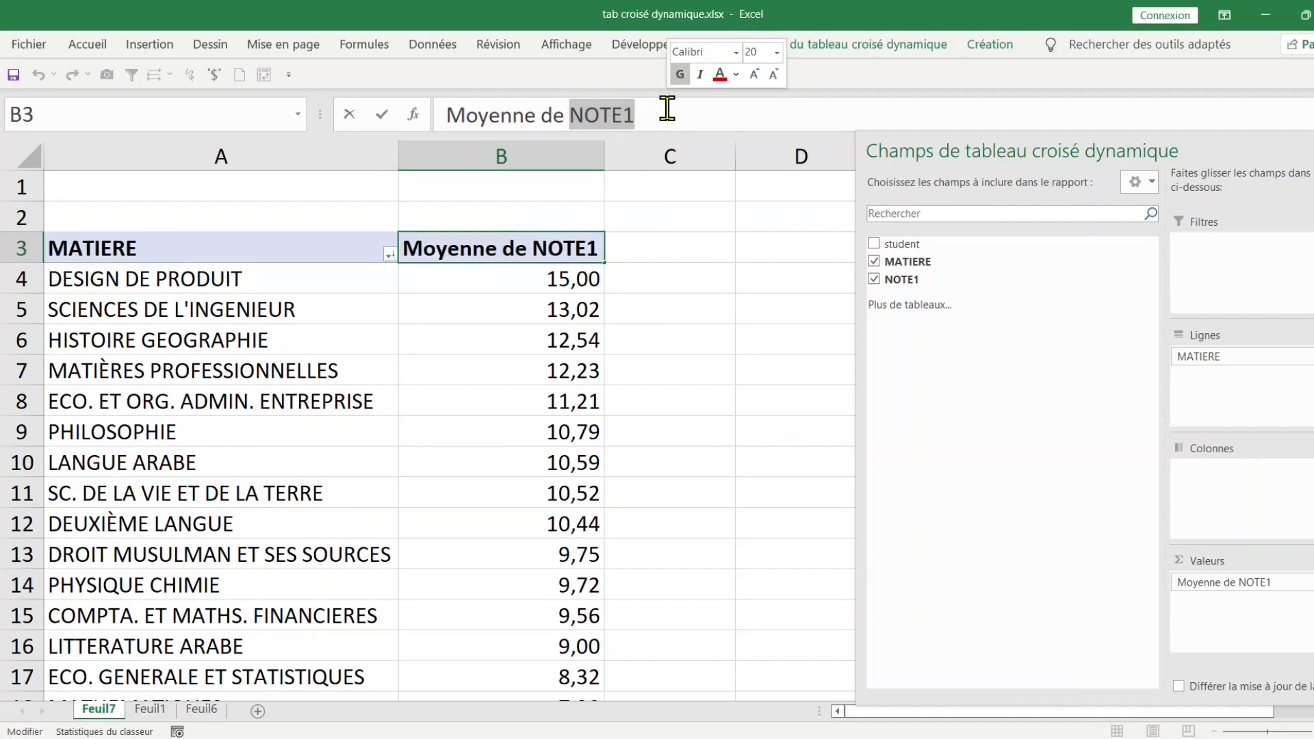
left_click(650, 304)
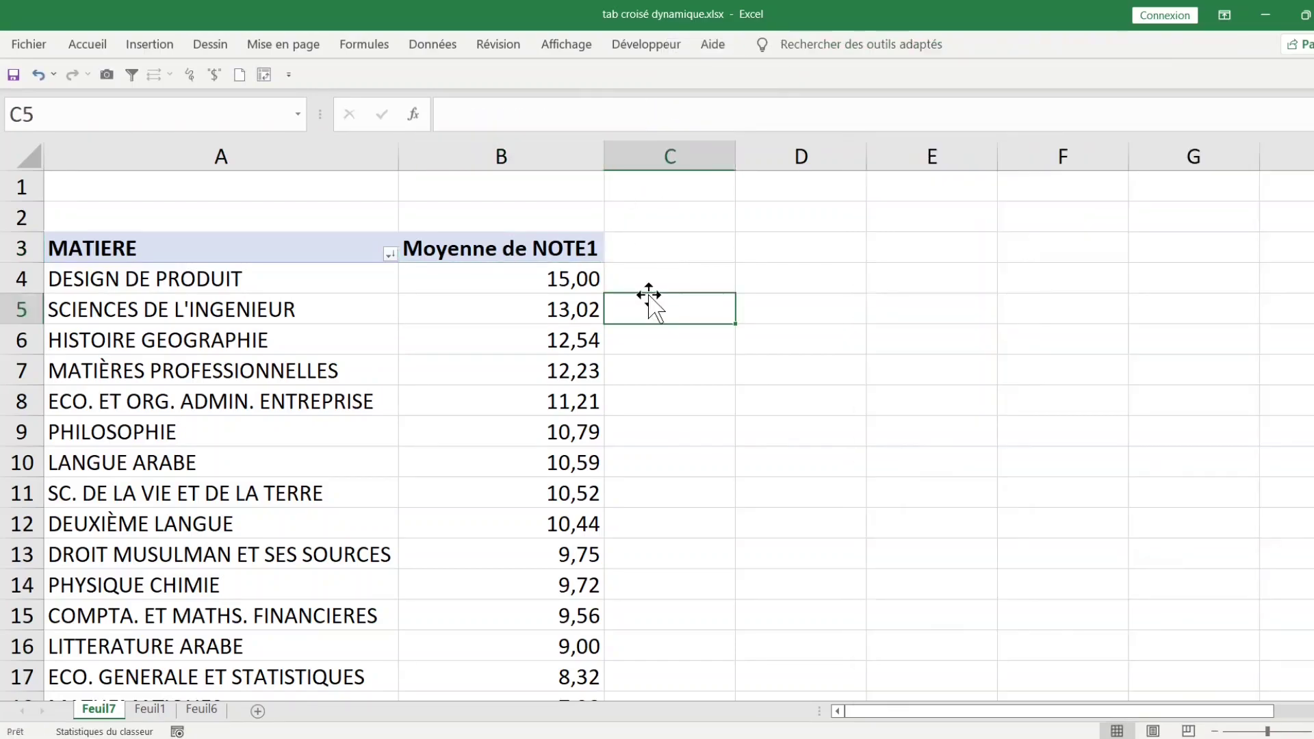
Step: Rename the "Moyenne de NOTE1" header in B3 as MG and fit the column width to its content
left_click(505, 246)
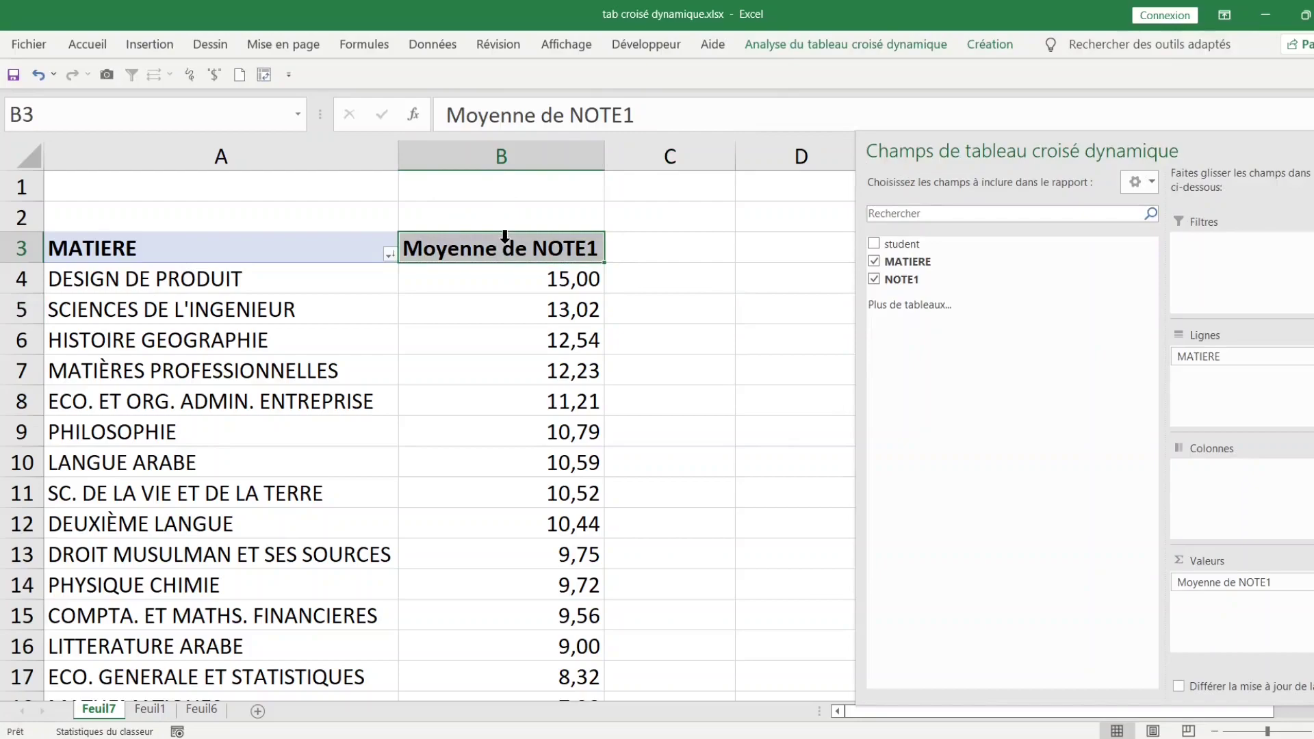
type("MG")
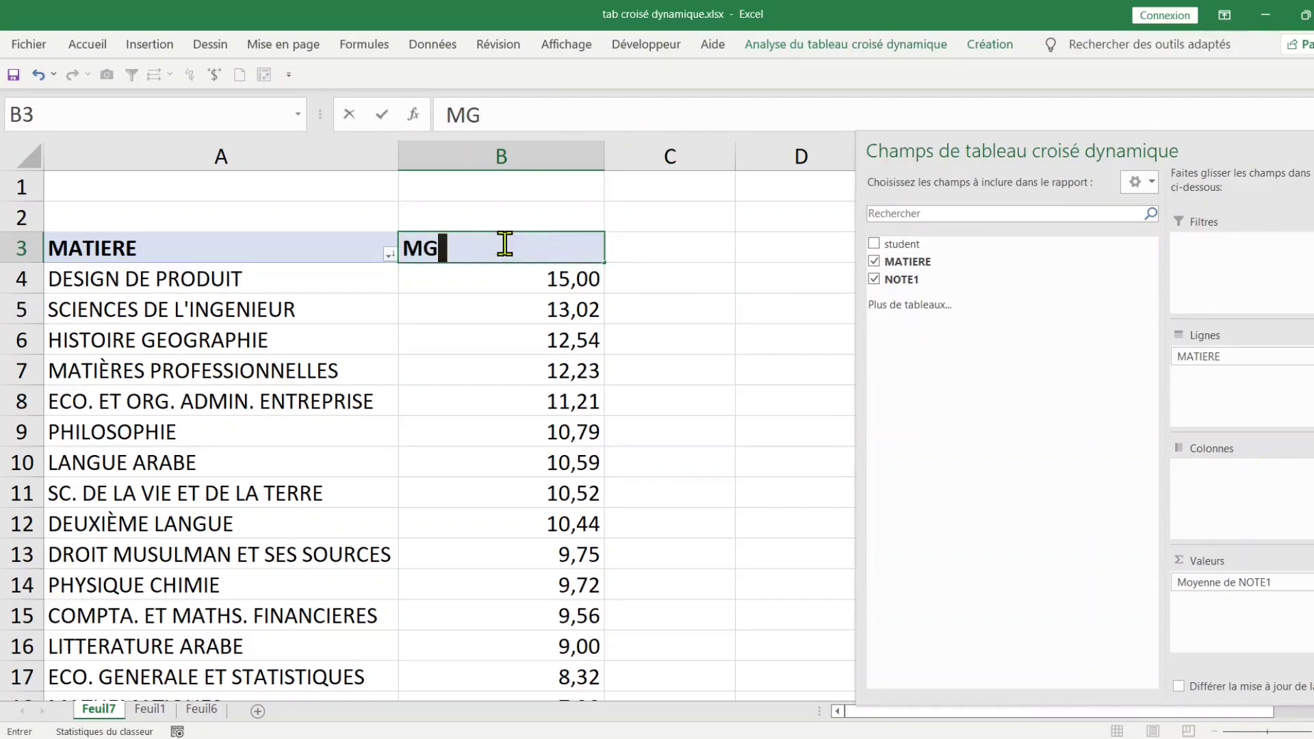
left_click(531, 368)
double_click(603, 152)
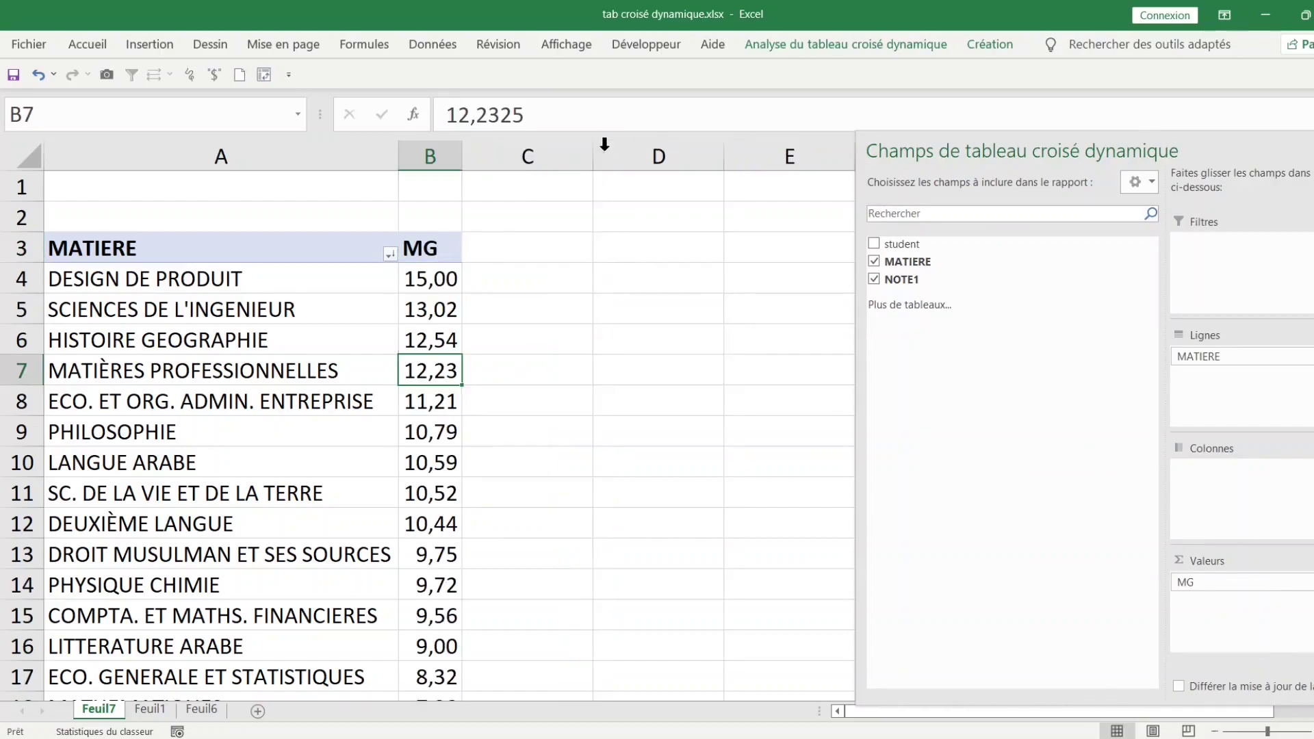
Step: Check the sorted subject averages down to the Total général row
left_click(579, 350)
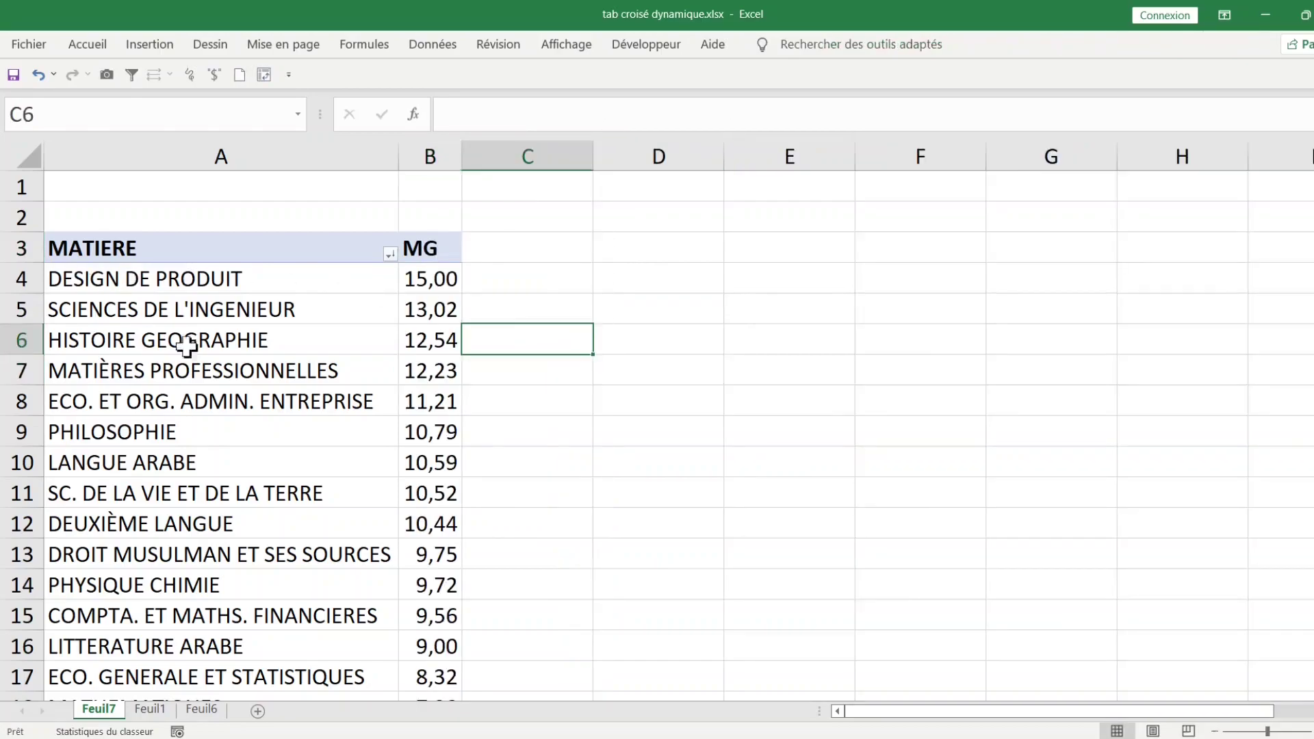
scroll(246, 372, "down", 3)
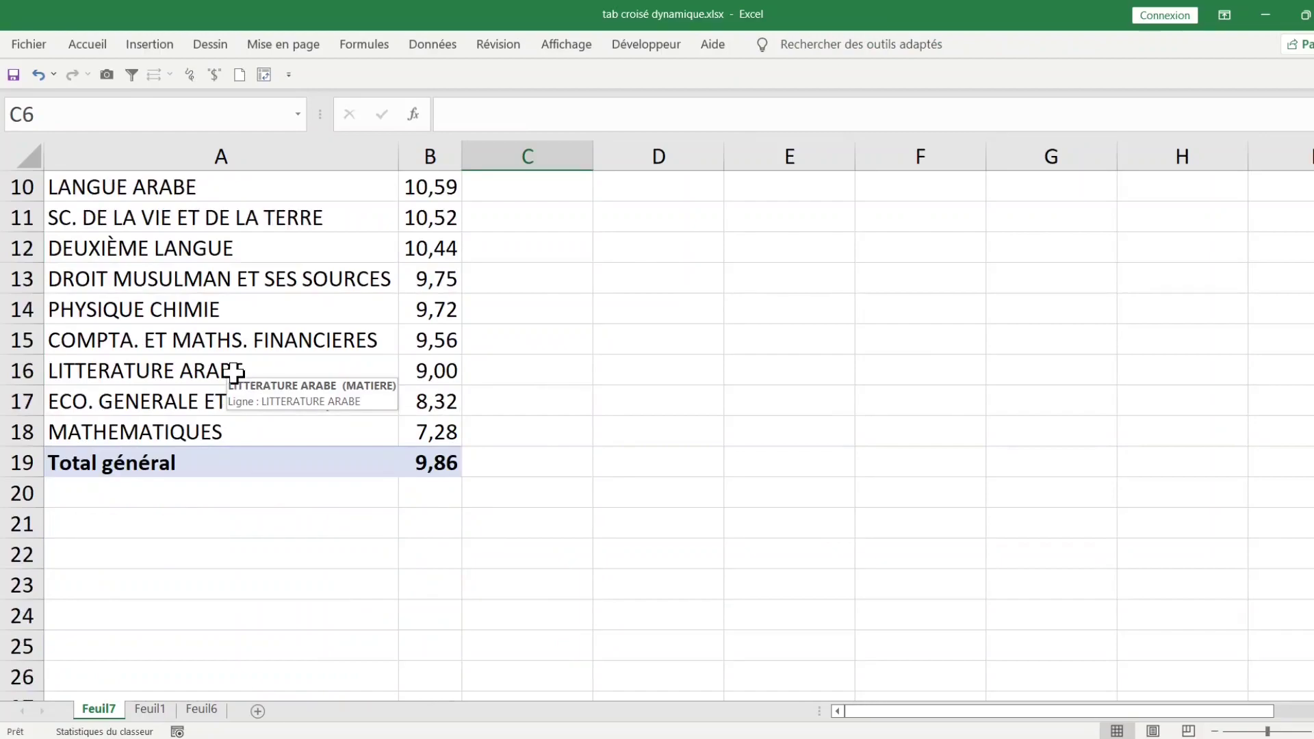
scroll(228, 373, "up", 1)
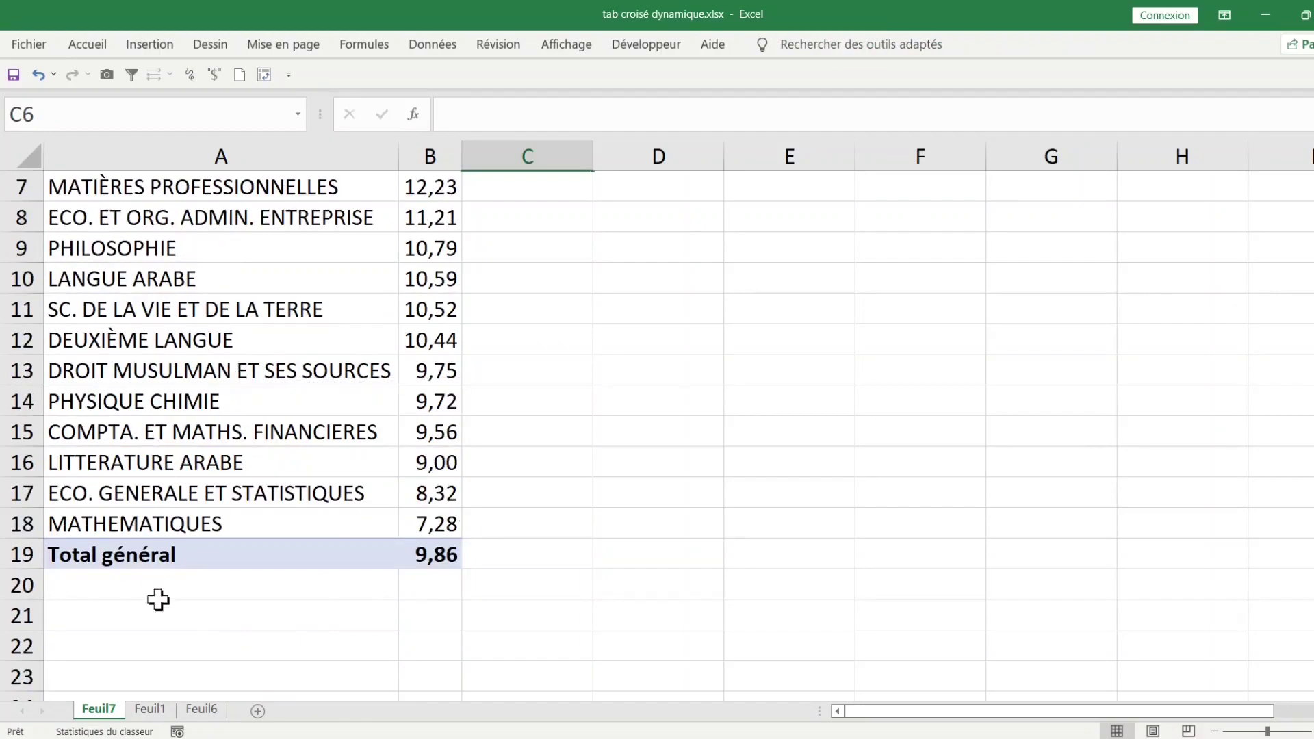
Step: Create a second pivot table on a new worksheet from the source data Feuil1!$A$1:$C$1002
left_click(150, 708)
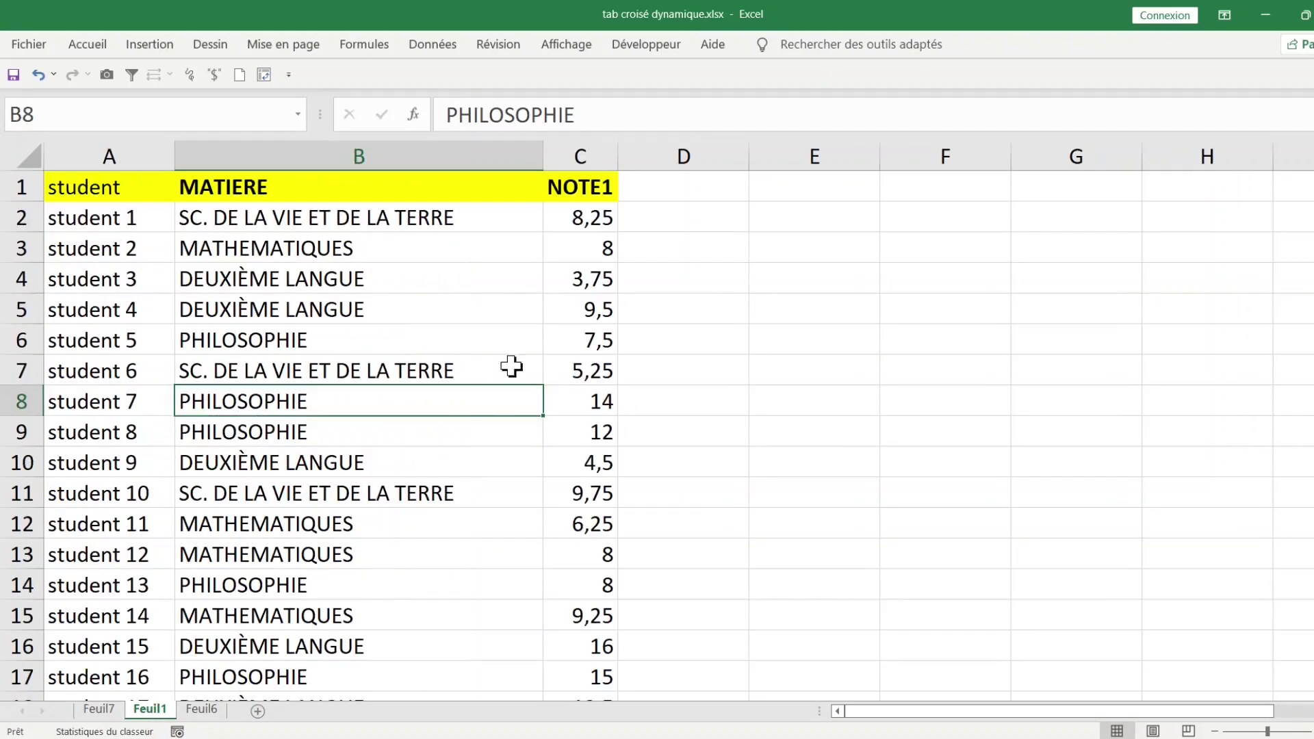
left_click_drag(335, 219, 301, 636)
left_click(592, 317)
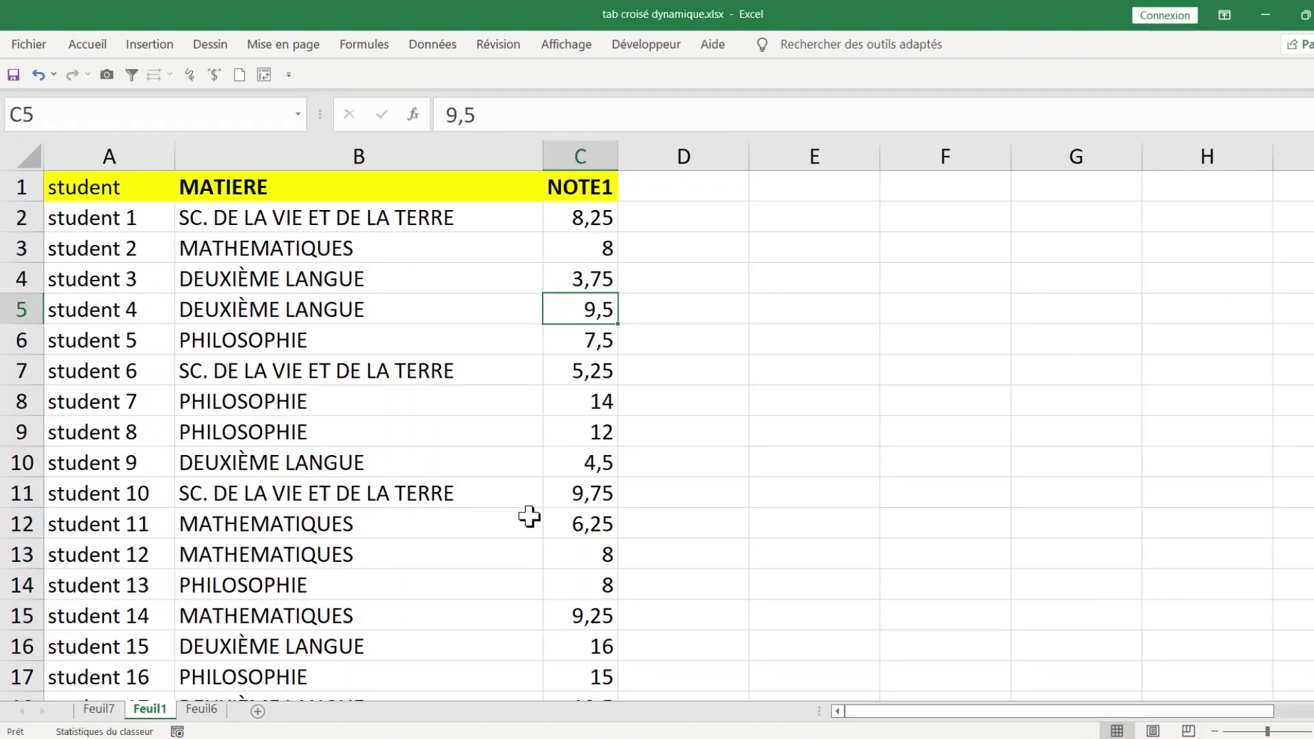
left_click(286, 218)
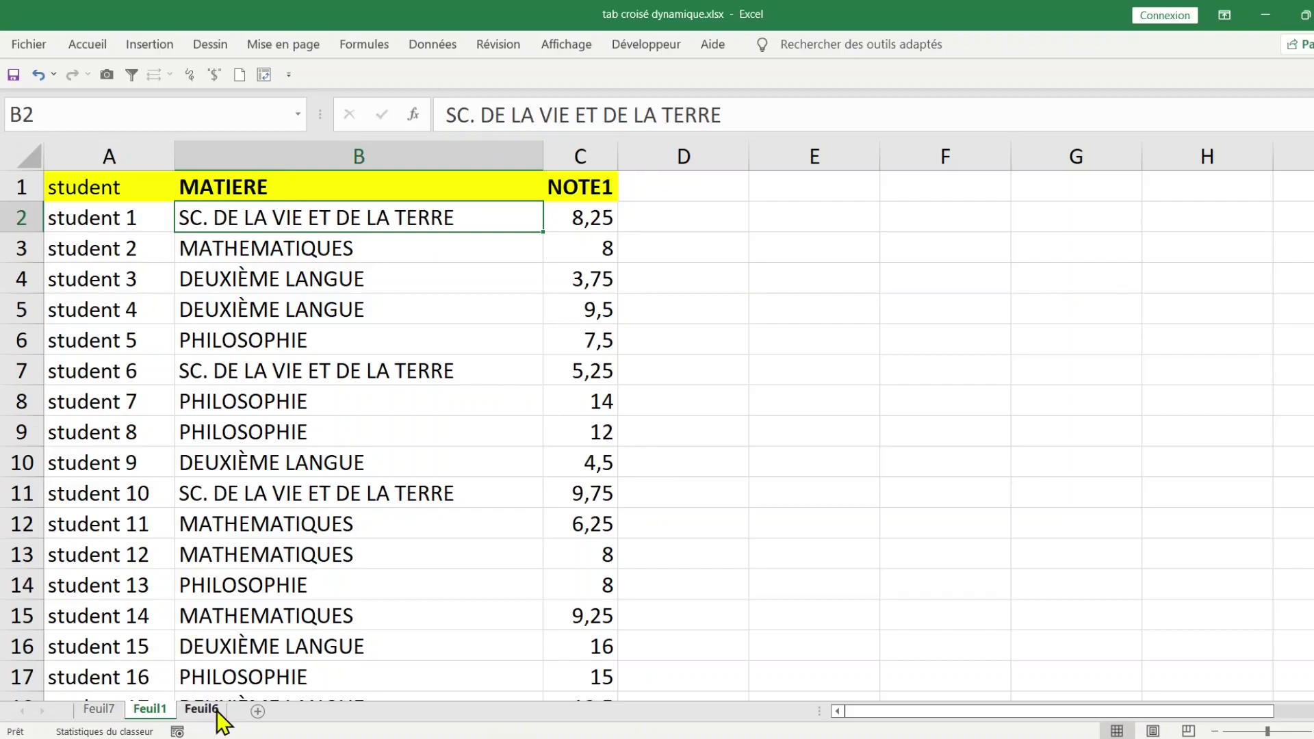
left_click(247, 372)
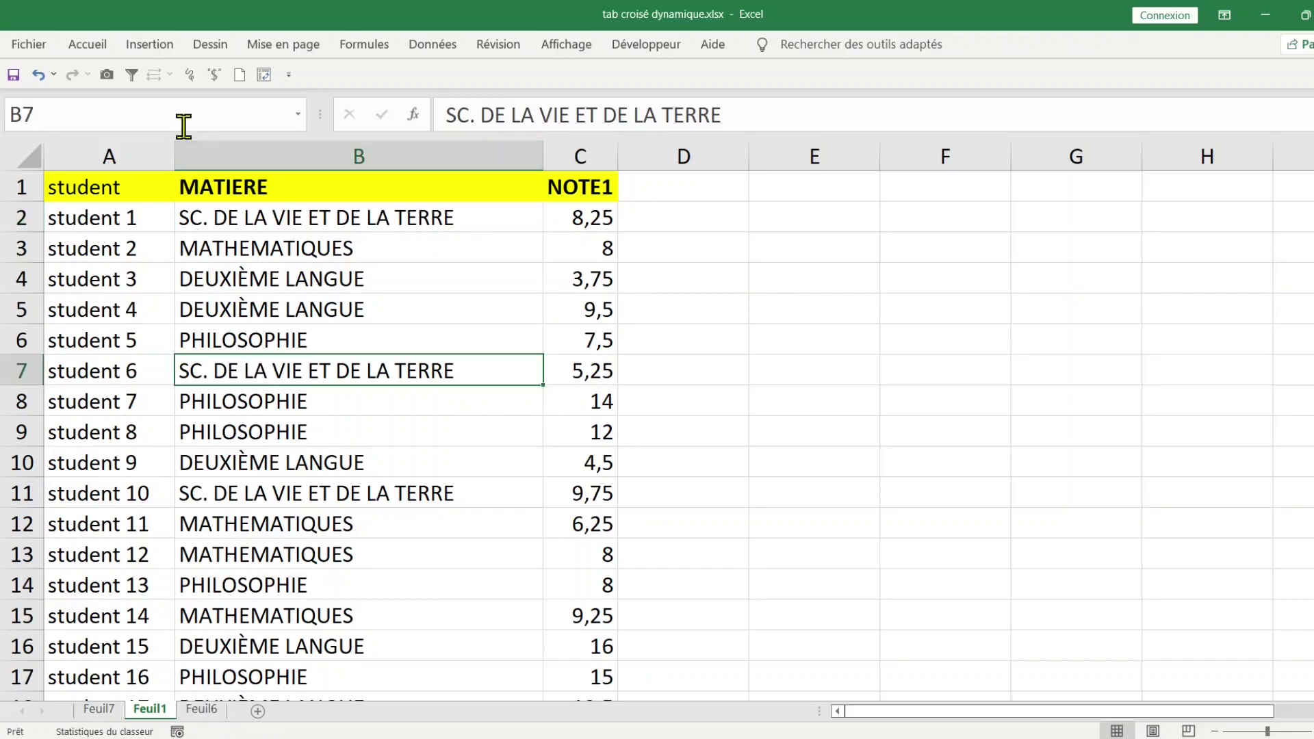
left_click(149, 65)
left_click(55, 81)
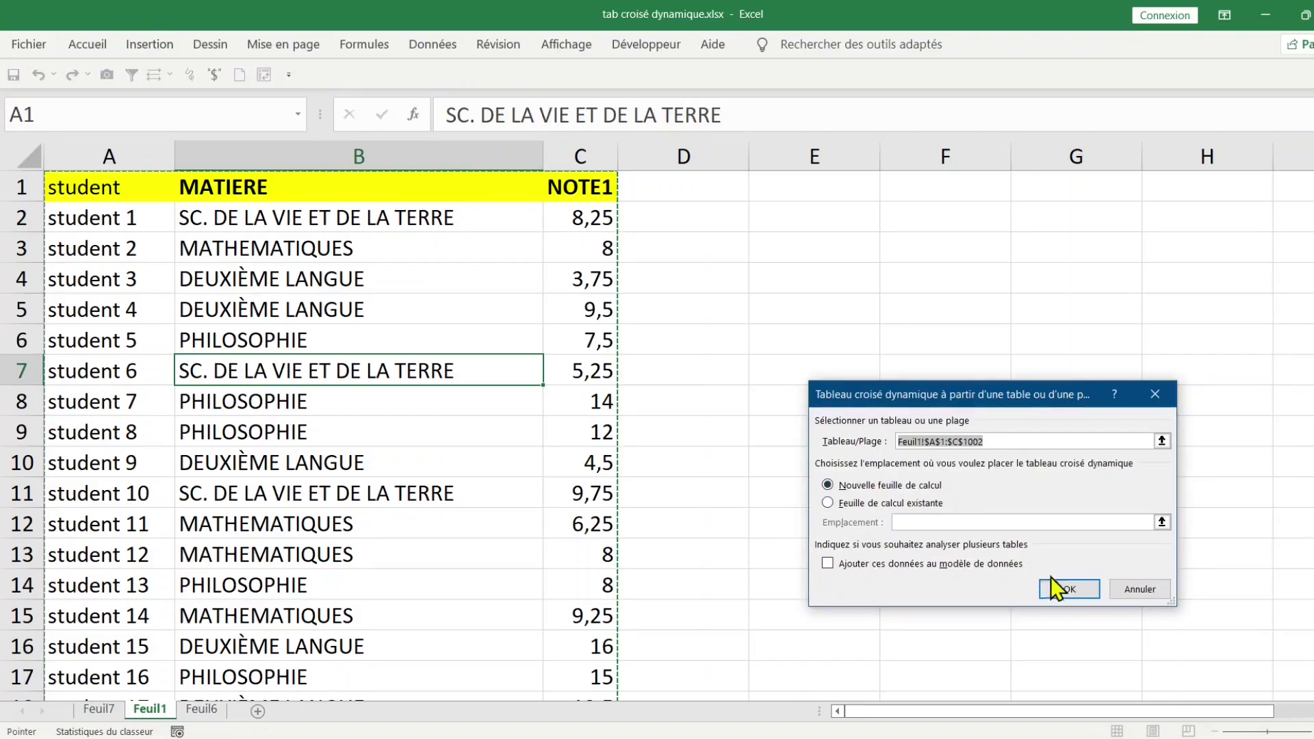
left_click(1070, 590)
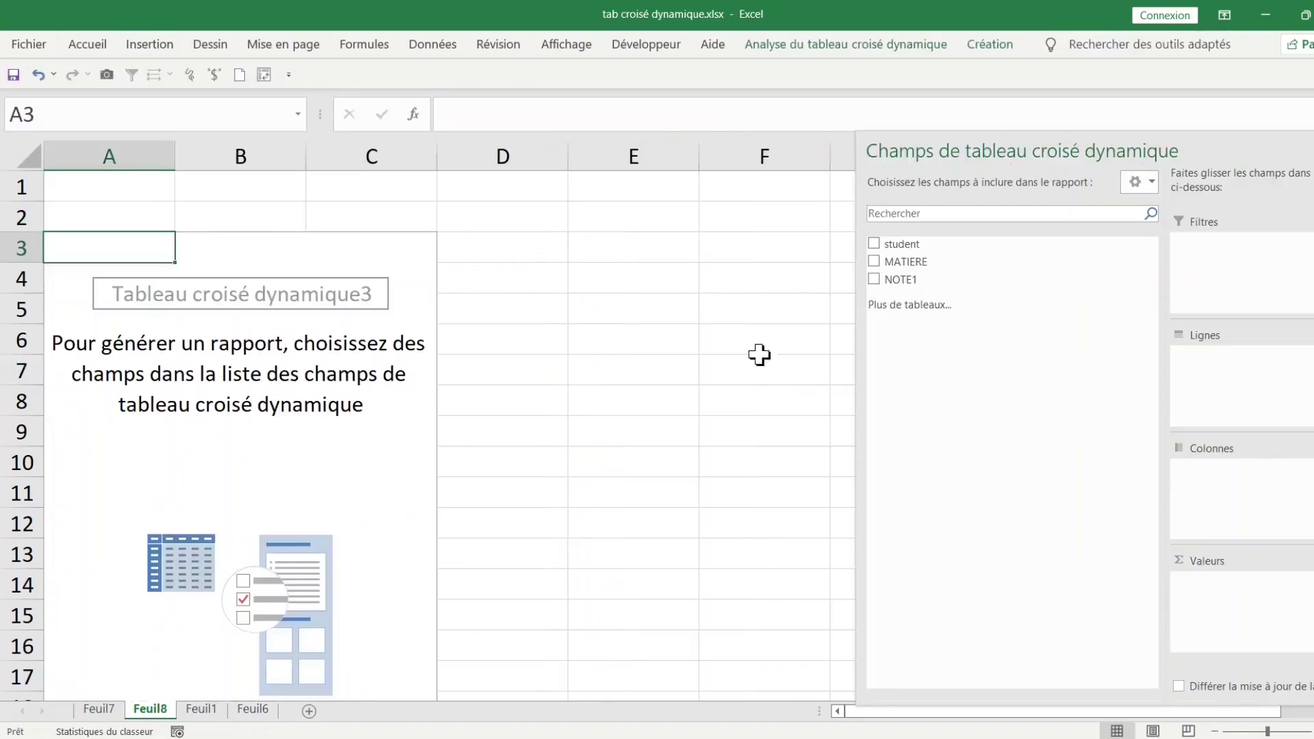
Step: Place the MATIERE field in the columns of the new pivot table and move it to the rows, listing one subject per row
left_click_drag(914, 264, 1186, 470)
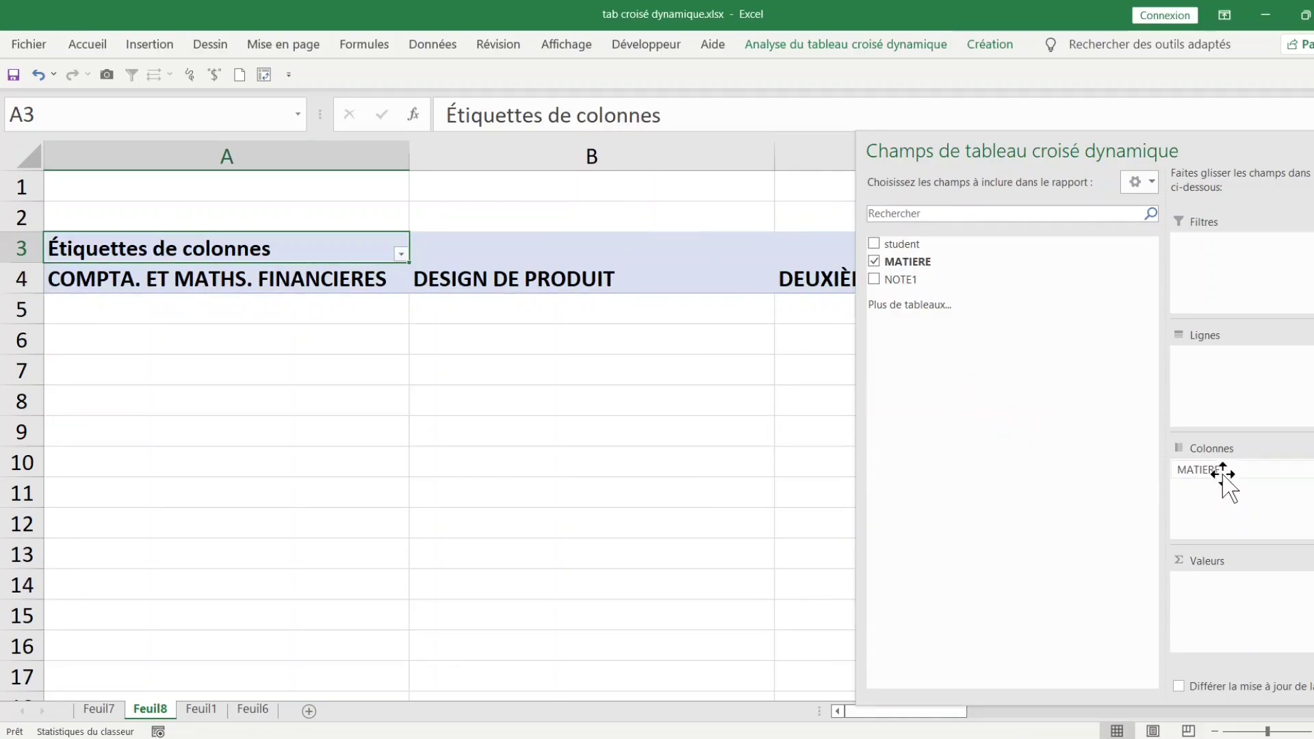
left_click_drag(1222, 473, 1217, 371)
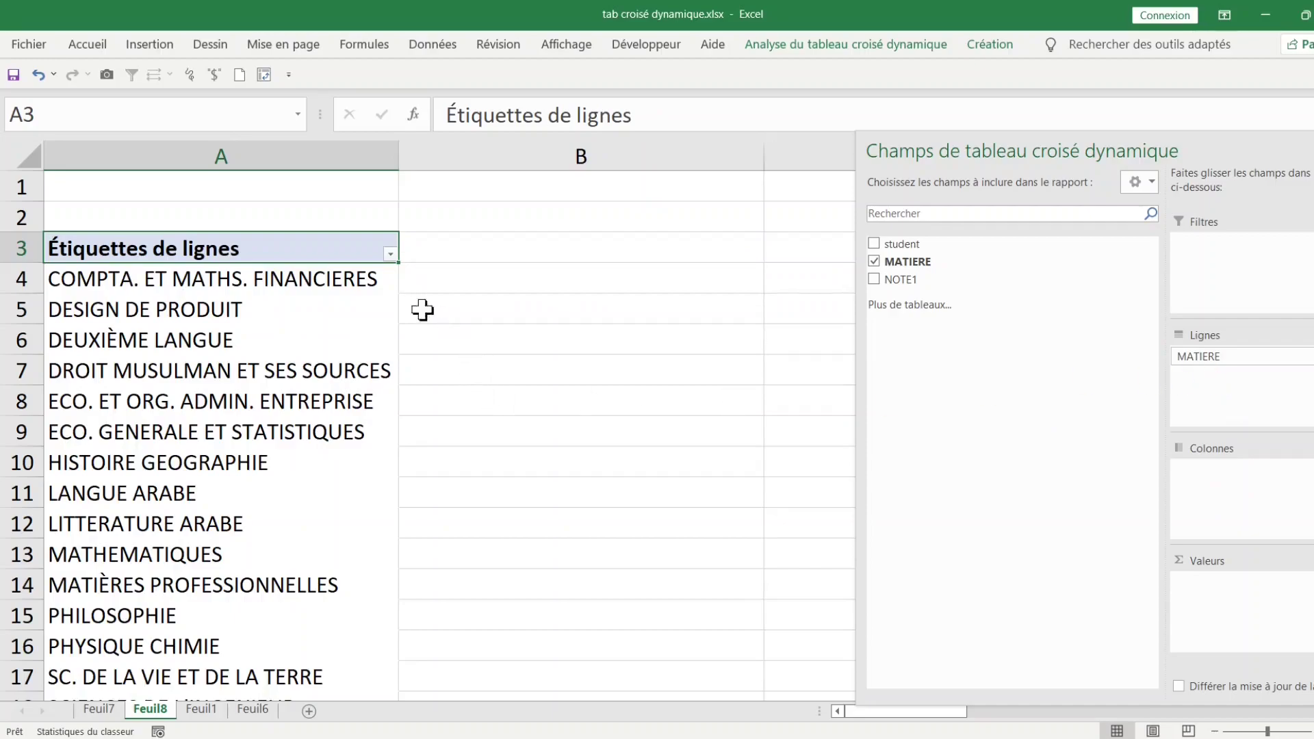
left_click_drag(124, 282, 159, 581)
left_click(266, 430)
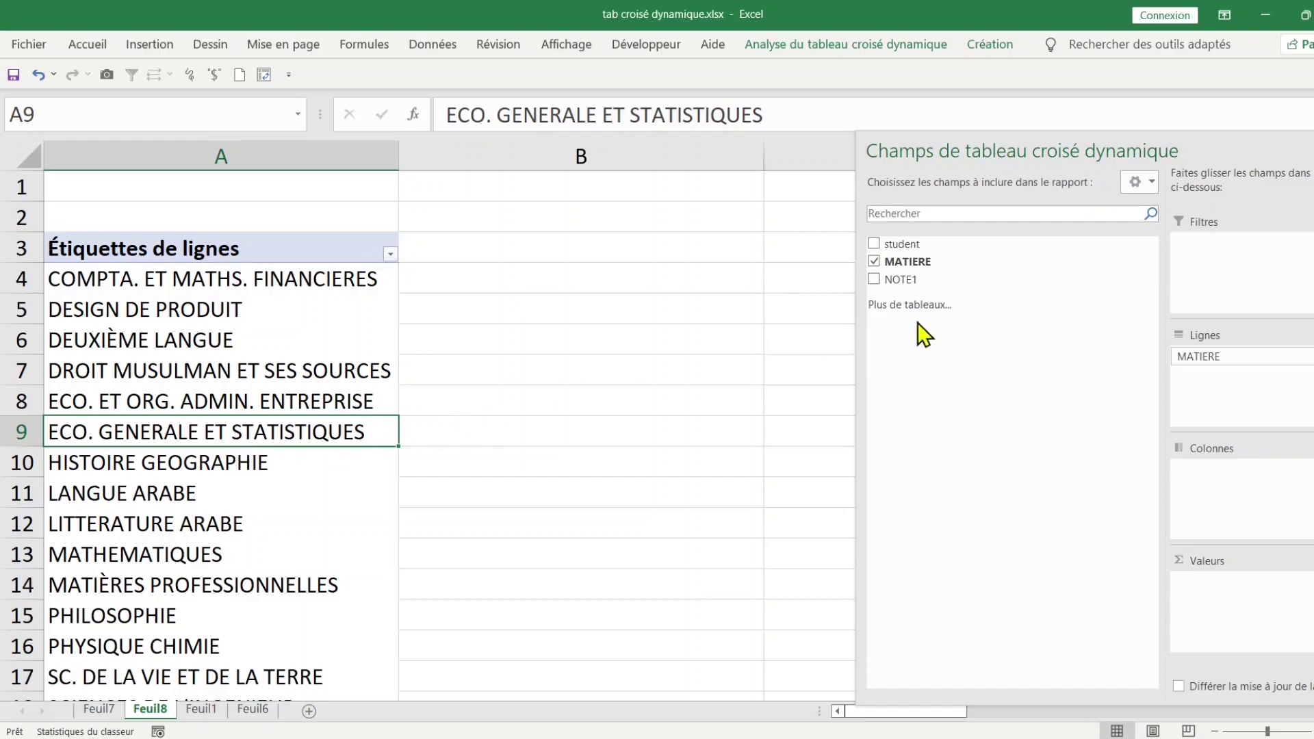
Step: Add the NOTE1 field to the pivot table's values and select the first subject's value in B4
left_click_drag(905, 281, 1234, 622)
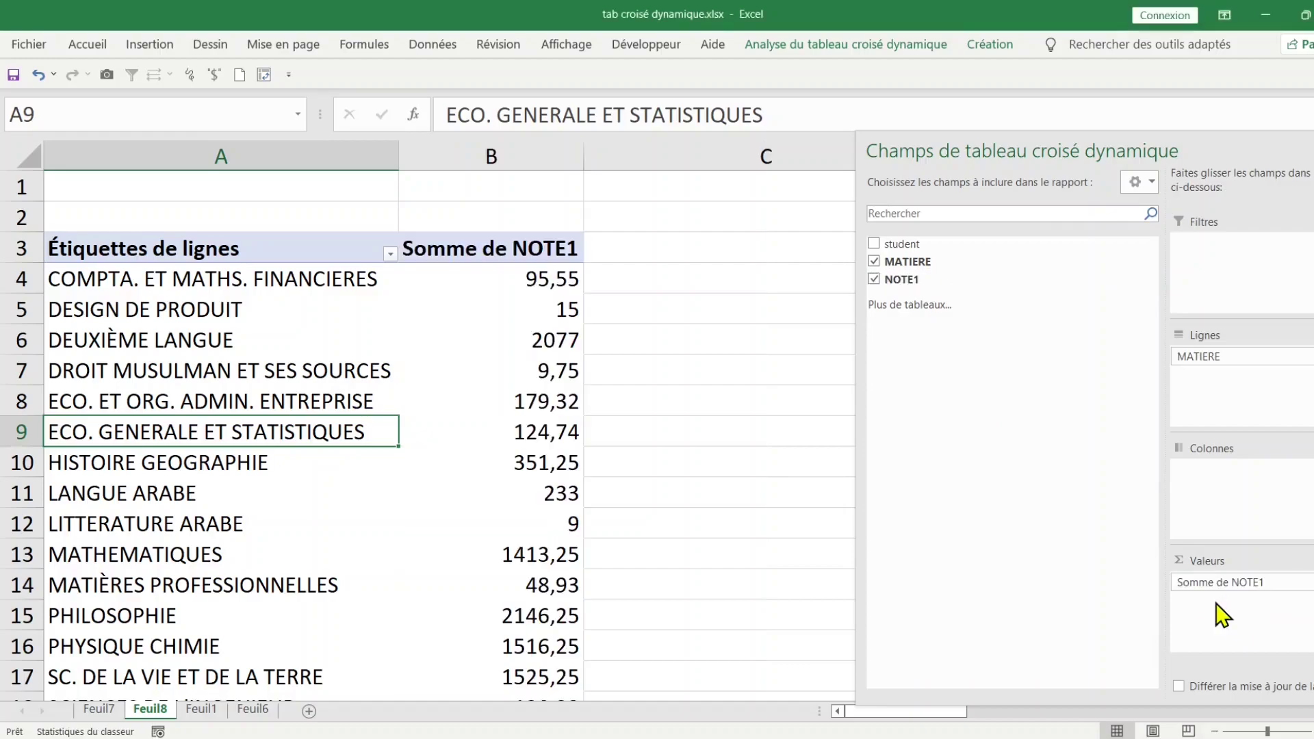
left_click(494, 273)
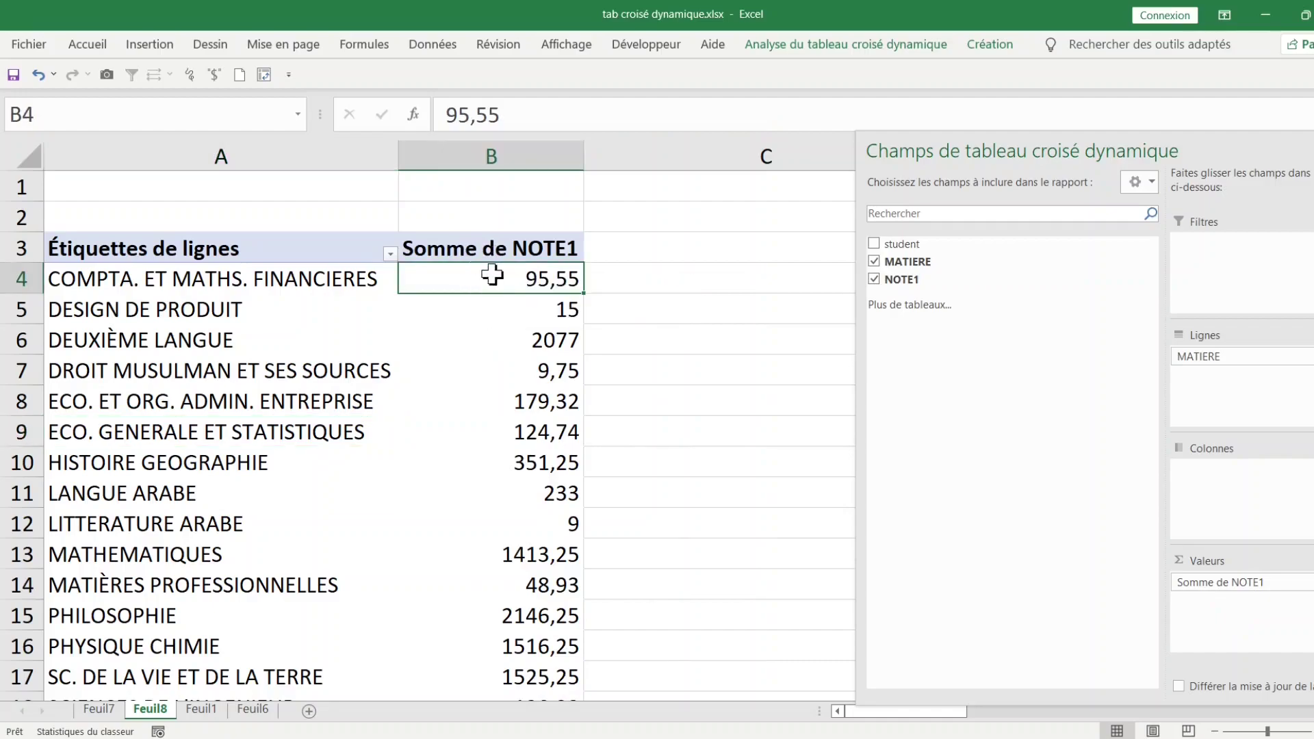
right_click(468, 276)
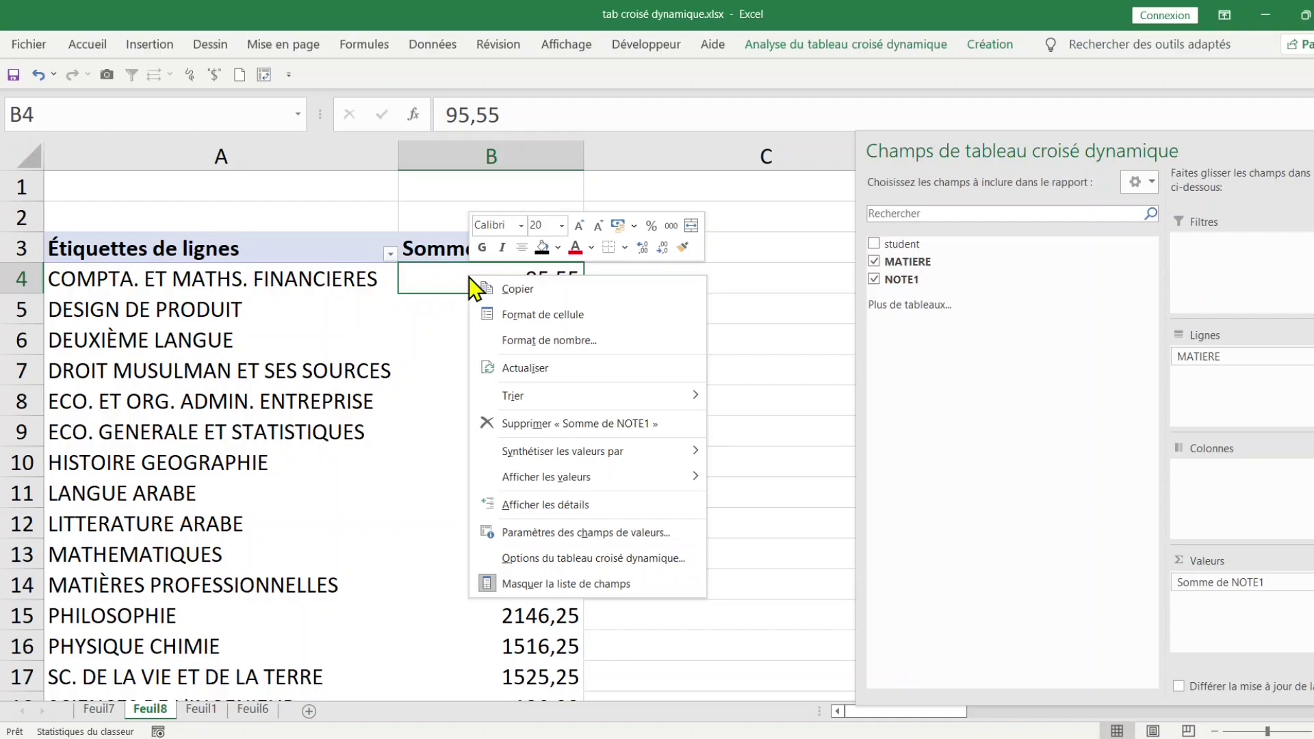
mouse_move(533, 478)
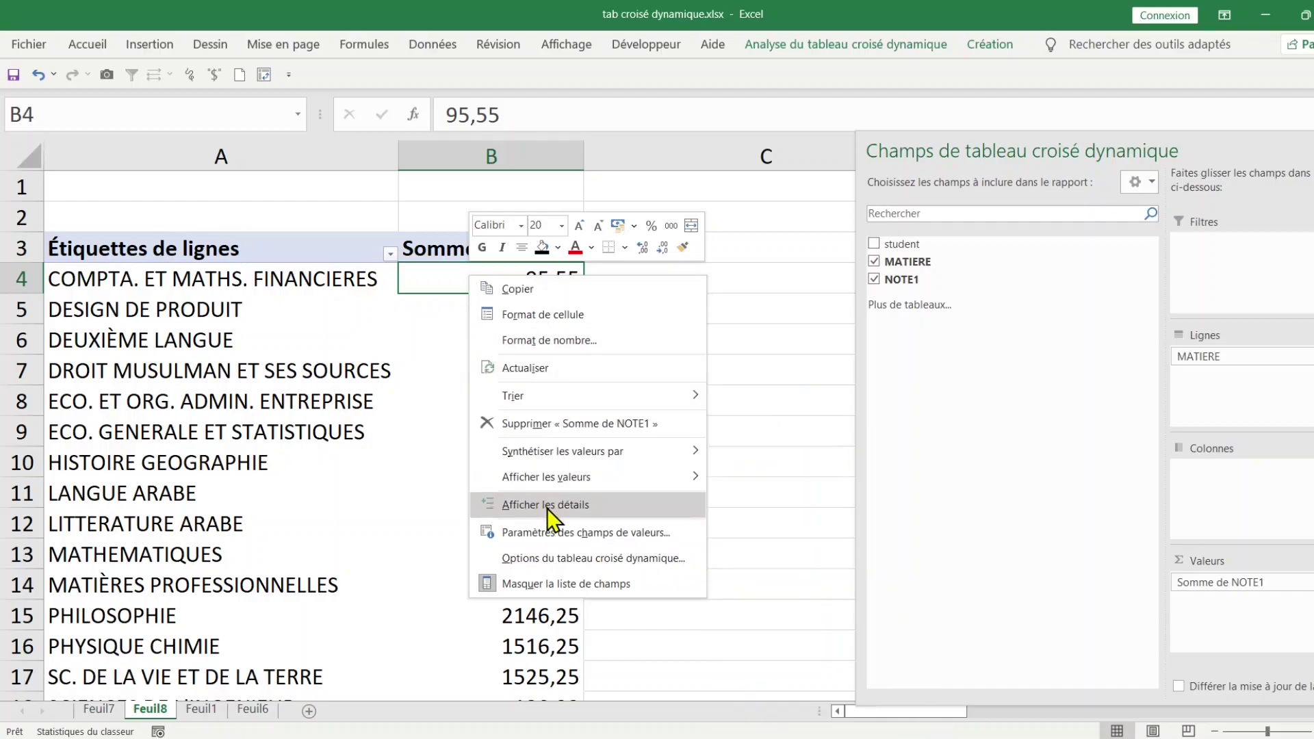
mouse_move(569, 451)
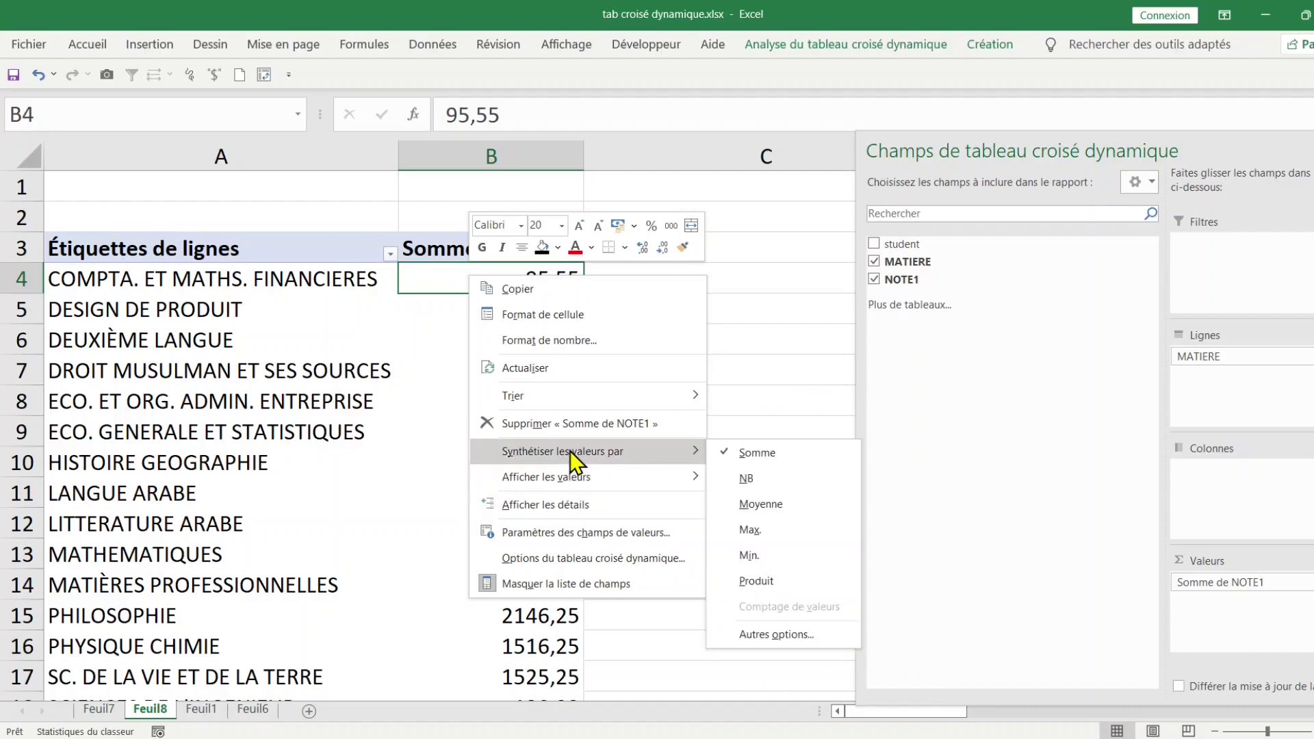
key("Escape")
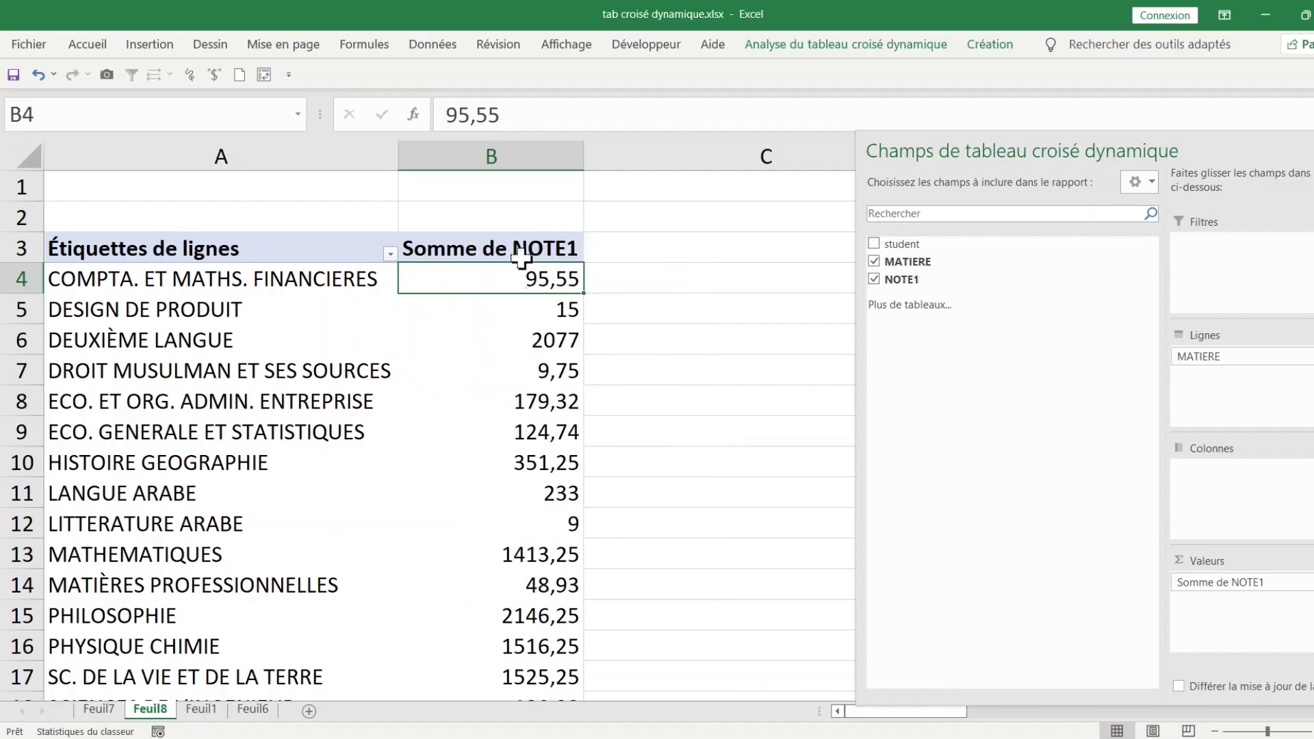
Step: Change the NOTE1 value field in the pivot table on Feuil8 to summarize by Min
left_click(526, 234)
double_click(488, 248)
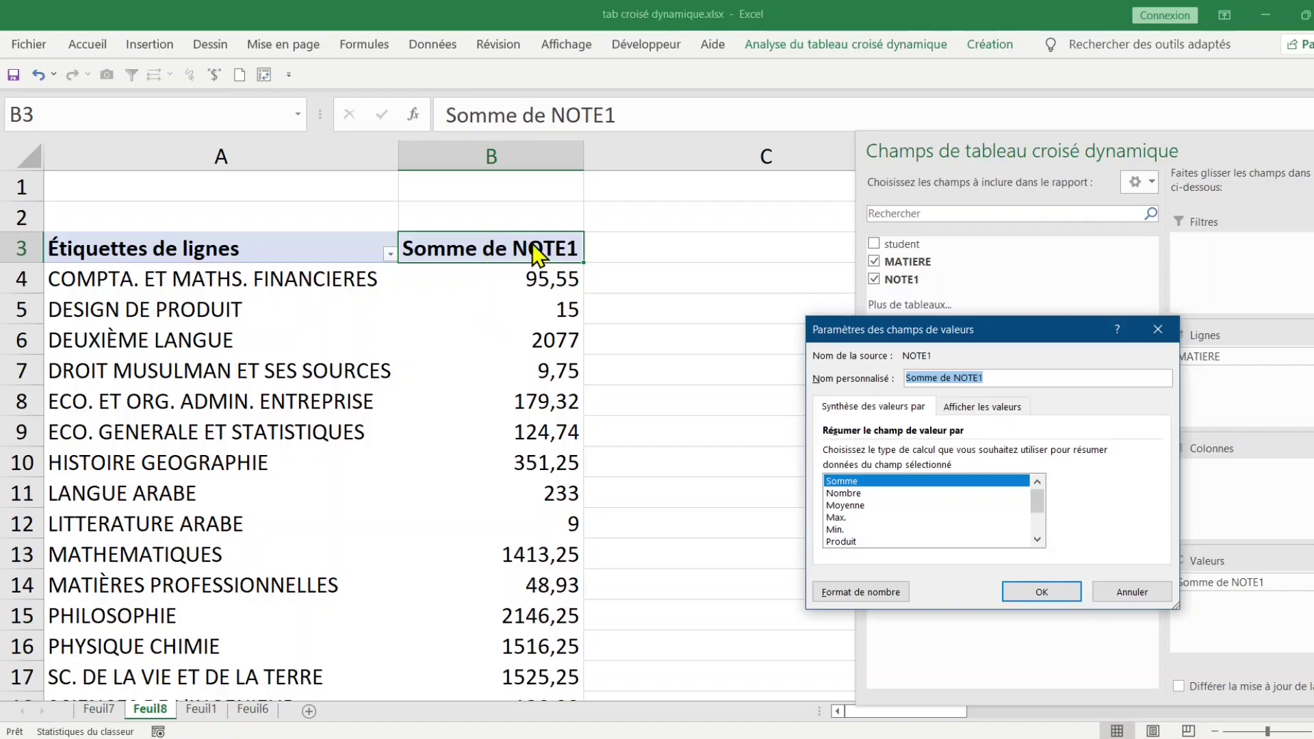
left_click(852, 529)
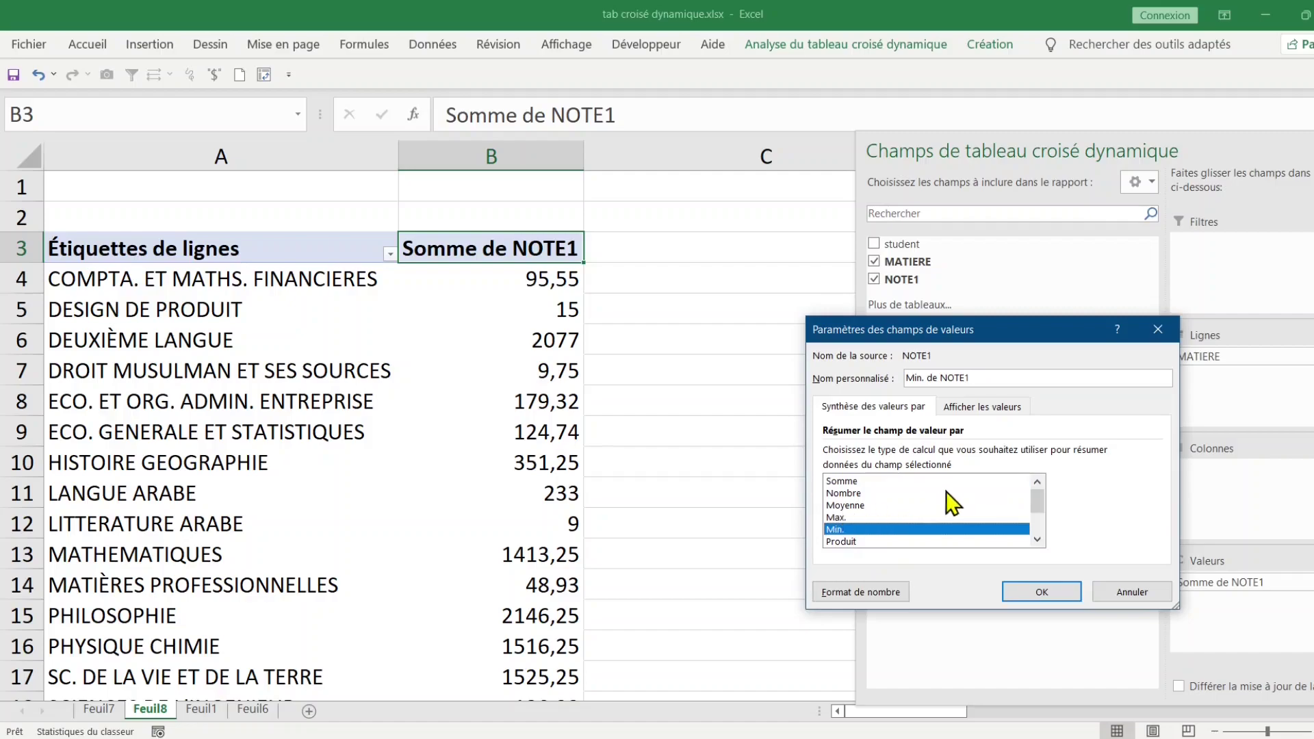
left_click(1061, 591)
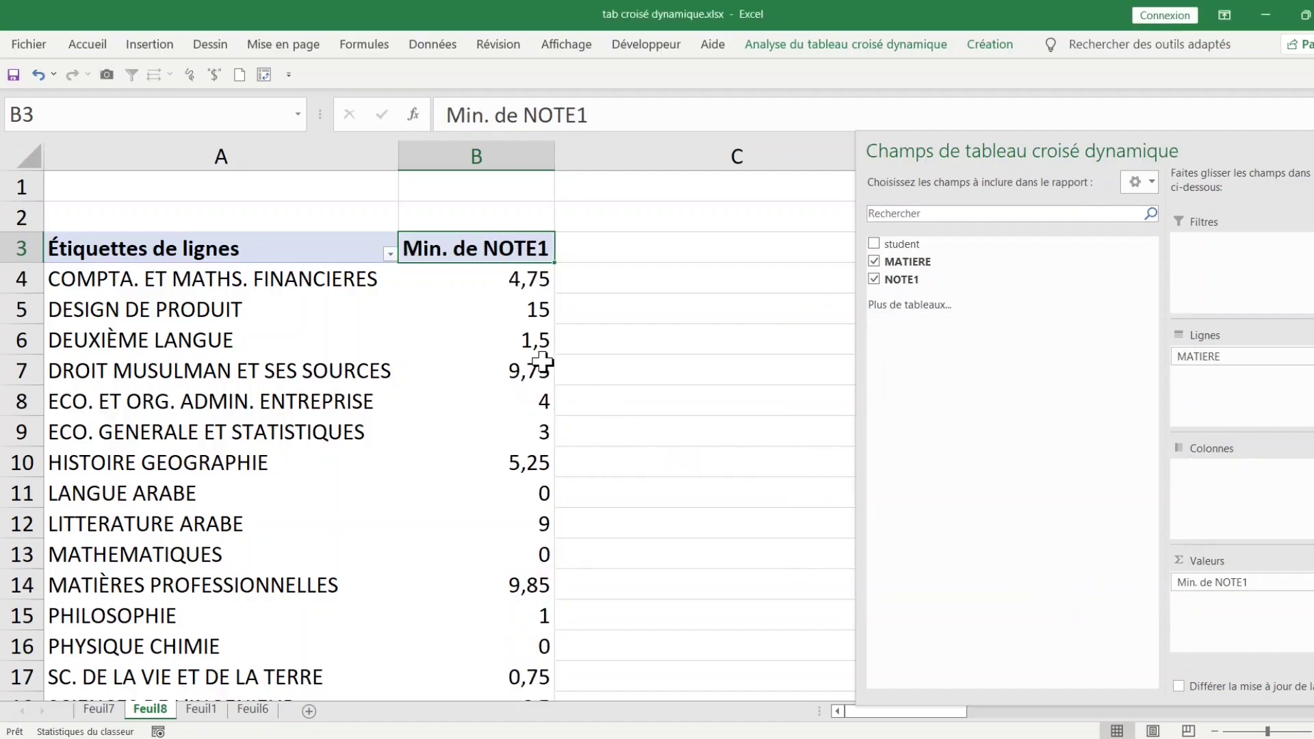
Step: Sort the subjects by their minimum NOTE1 from smallest to largest and review the list down to the Total général row
mouse_move(542, 361)
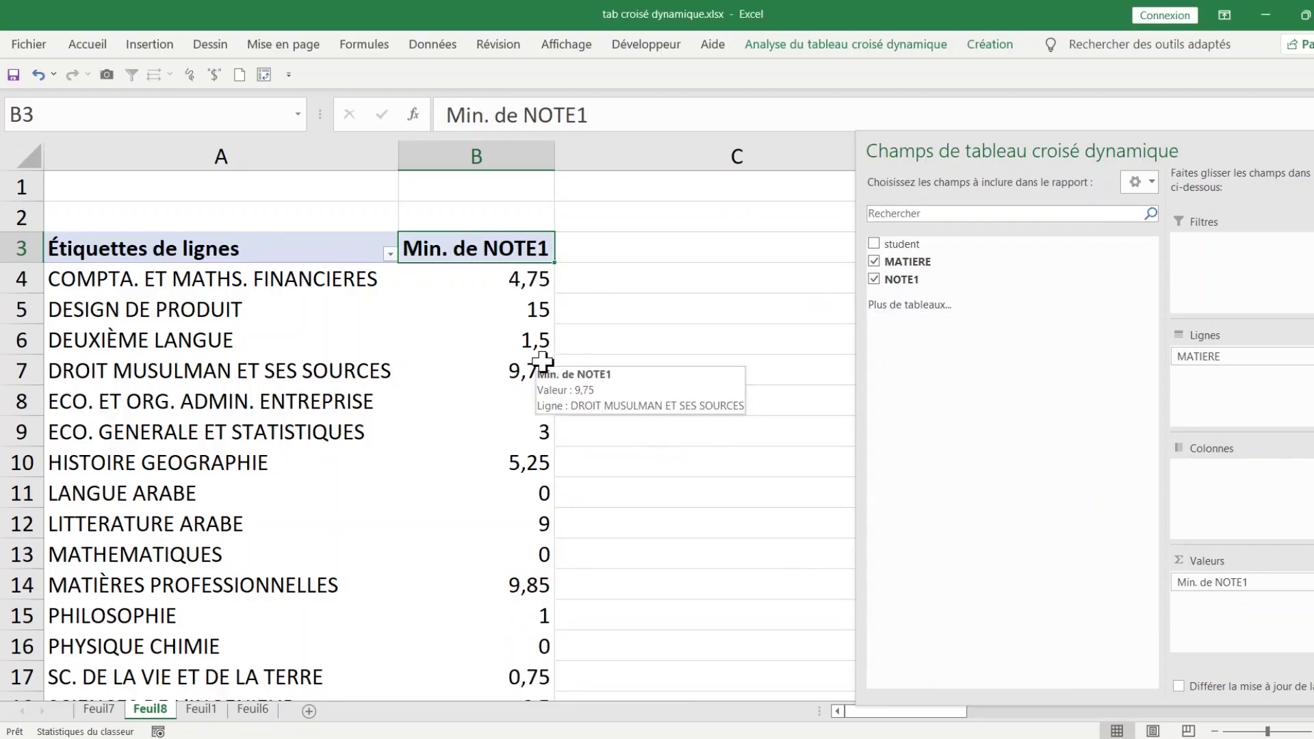
left_click(496, 364)
right_click(432, 367)
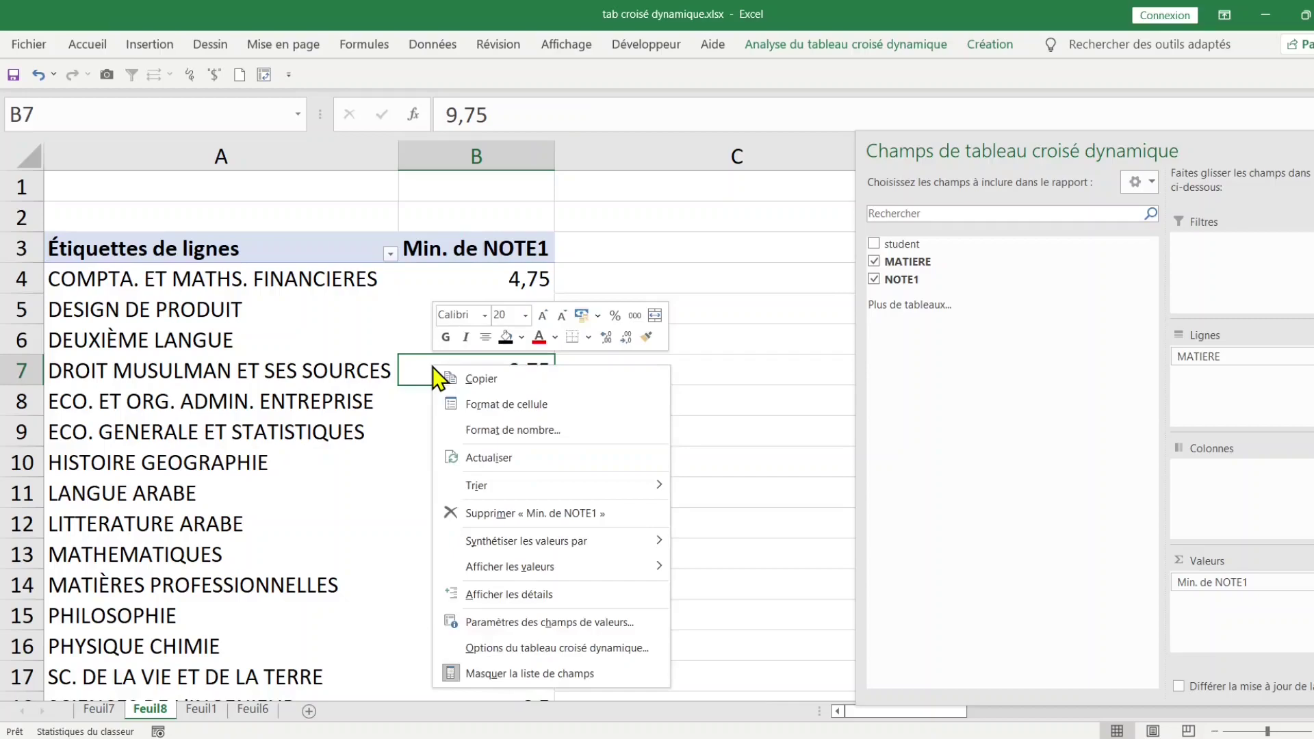
mouse_move(502, 497)
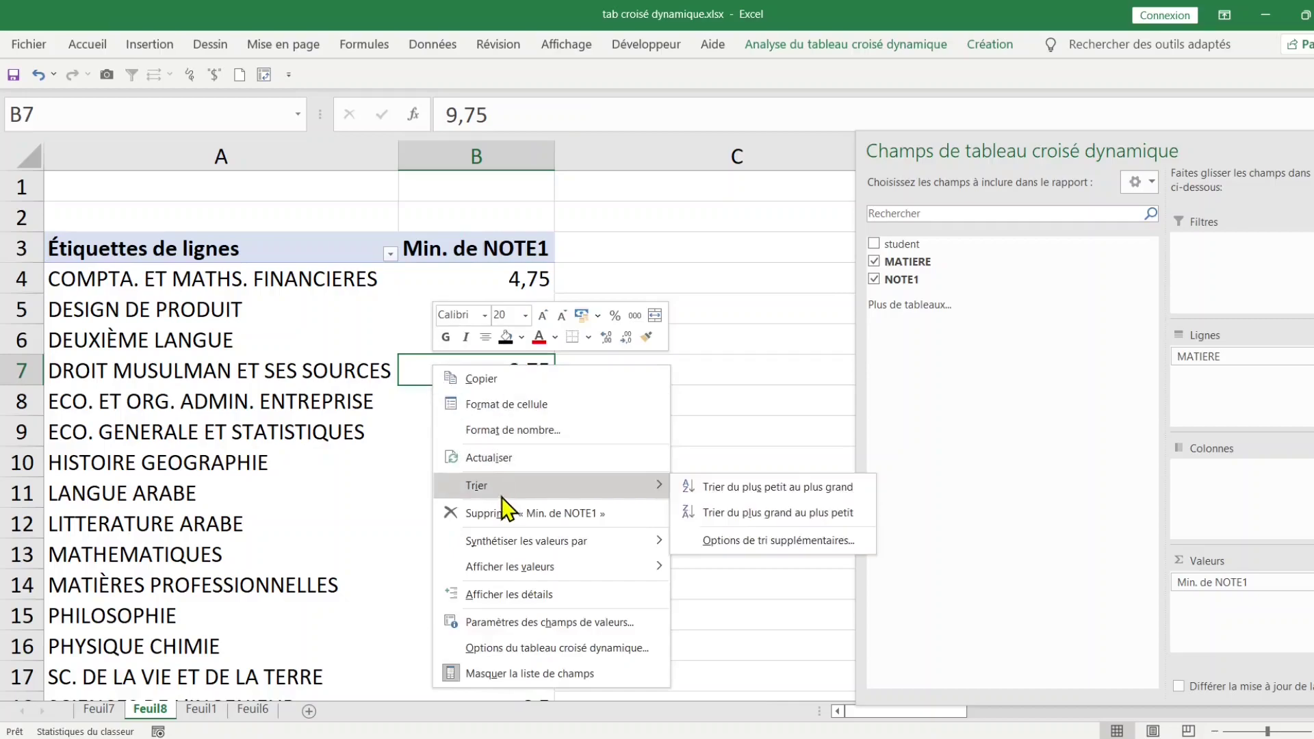
left_click(782, 496)
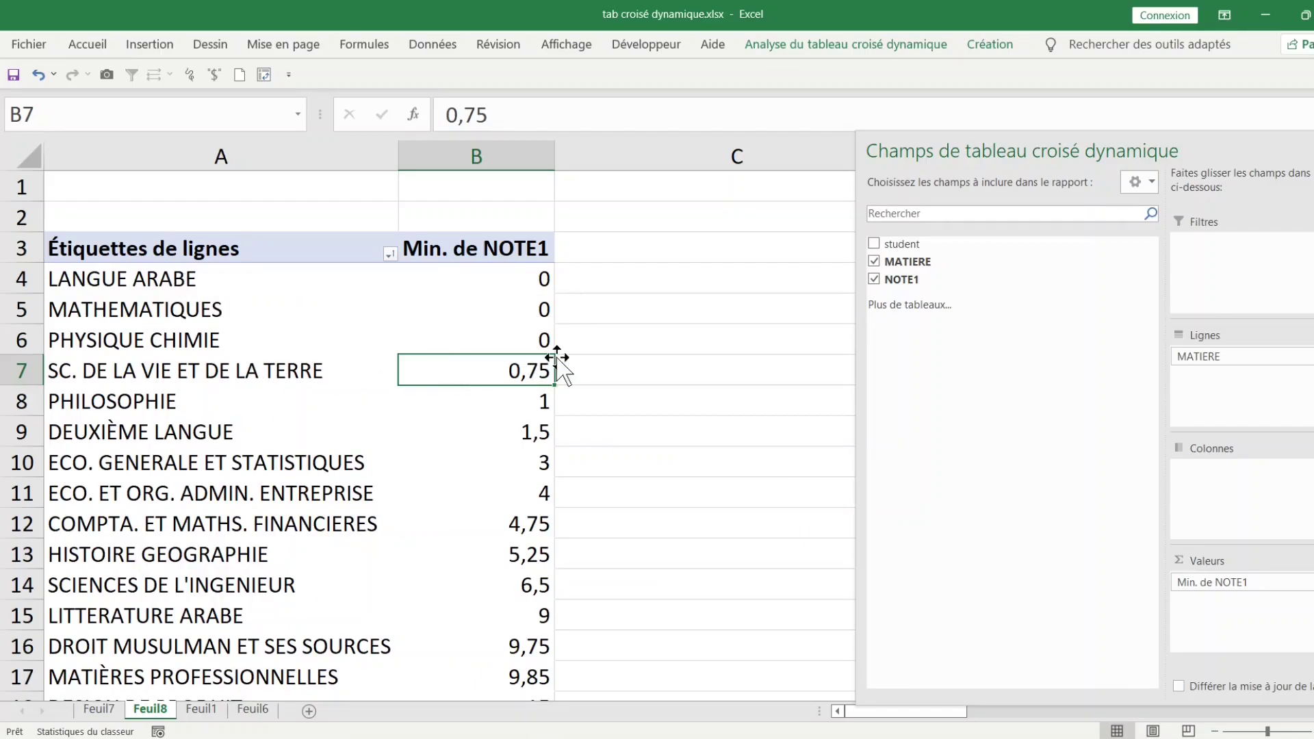
scroll(555, 357, "down", 2)
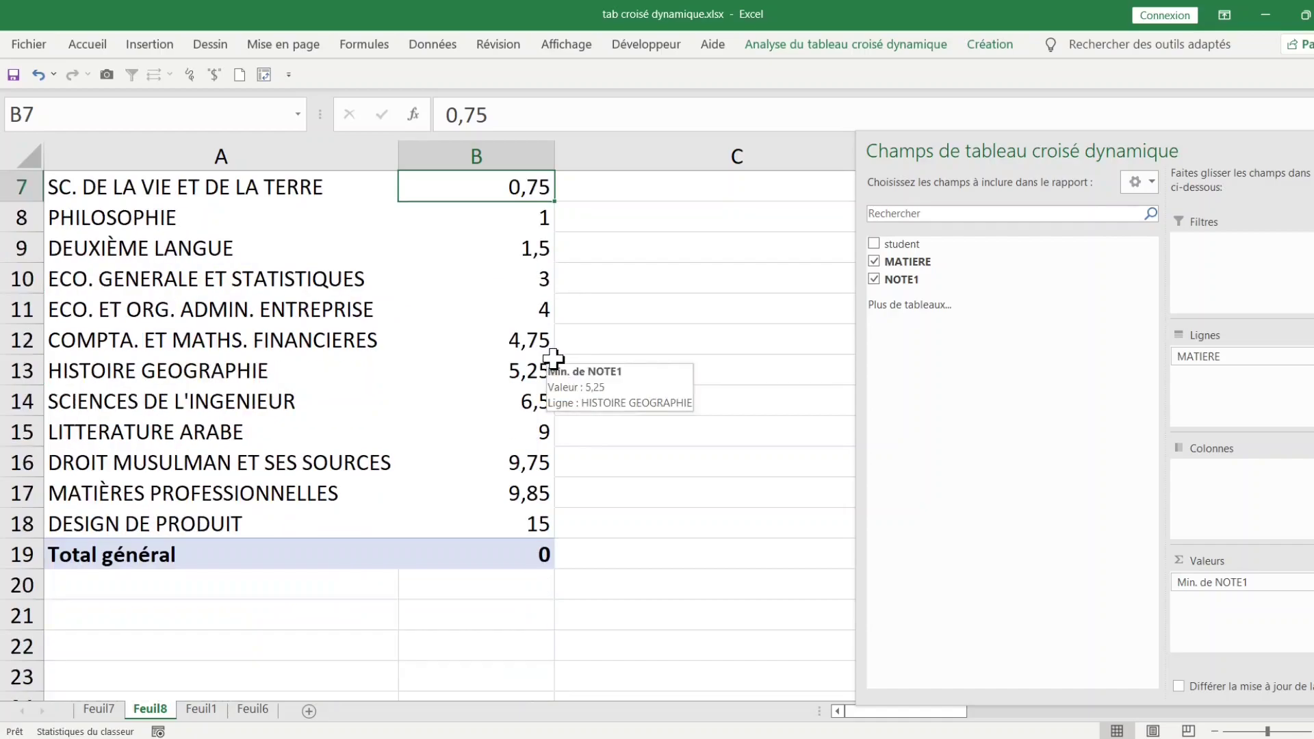
scroll(553, 357, "up", 2)
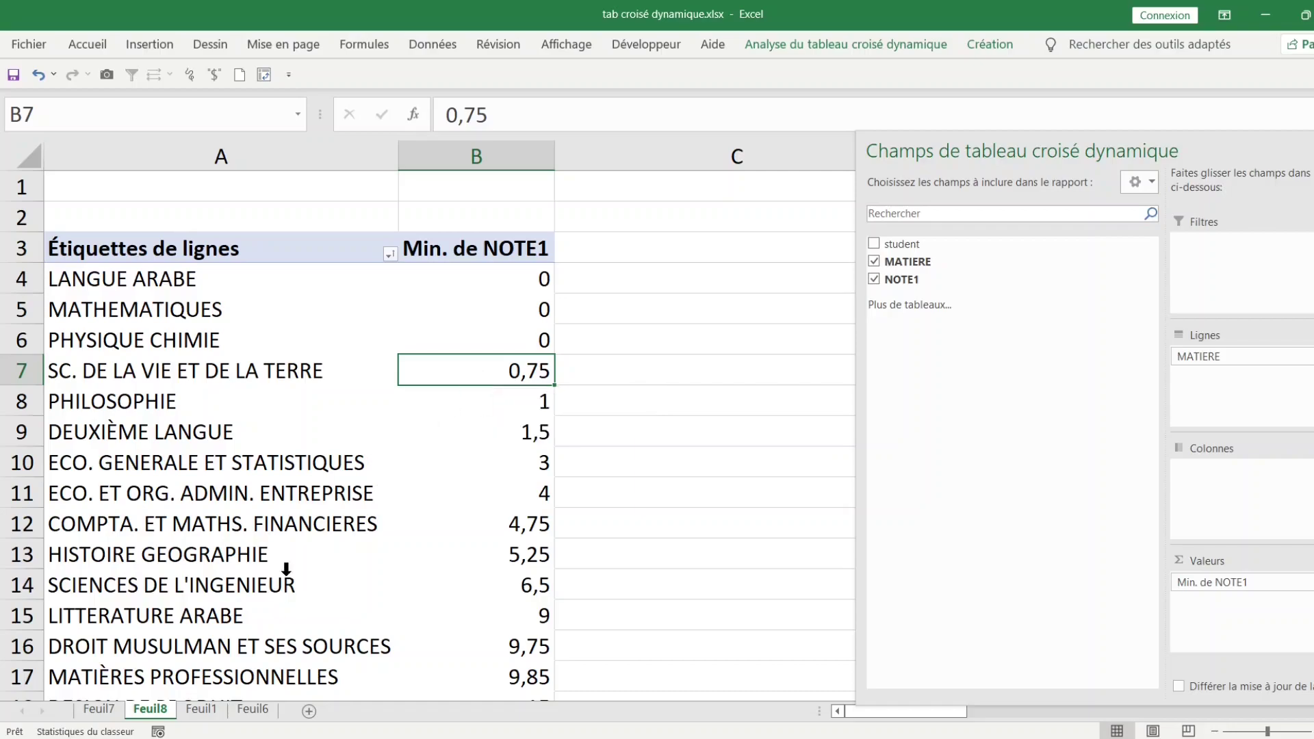
Step: Create a third pivot table on a new worksheet from the student grades data on Feuil1
left_click(206, 713)
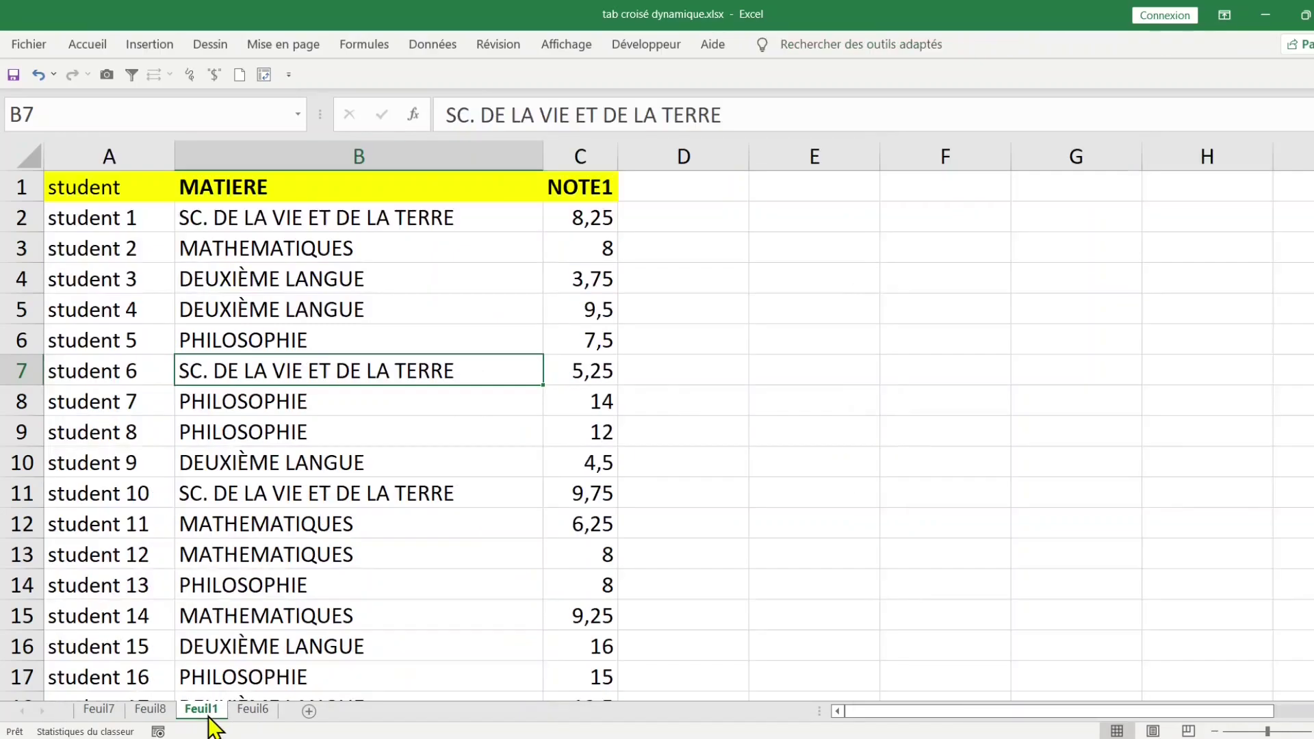
left_click(271, 309)
left_click(171, 47)
left_click(52, 81)
left_click(1067, 590)
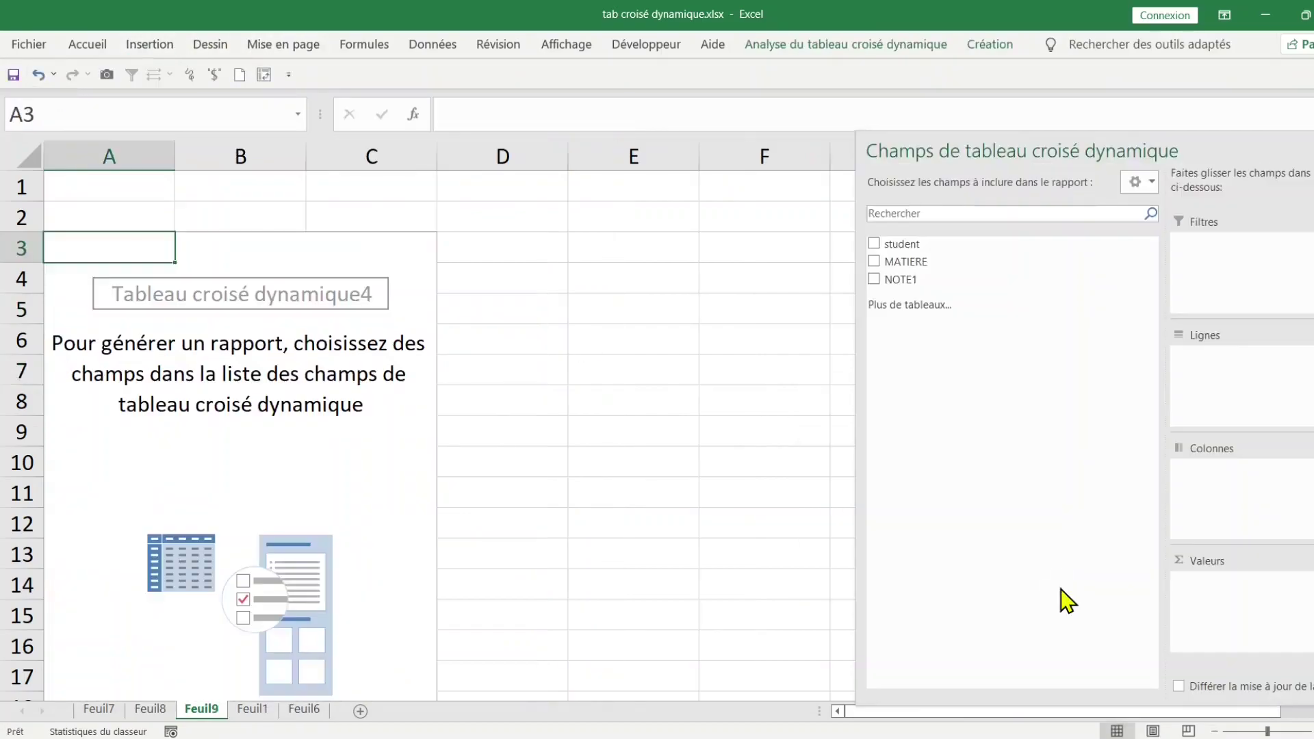
Step: List MATIERE in the new pivot table's rows and add NOTE1 as values summarized by Max
left_click_drag(920, 262, 1235, 411)
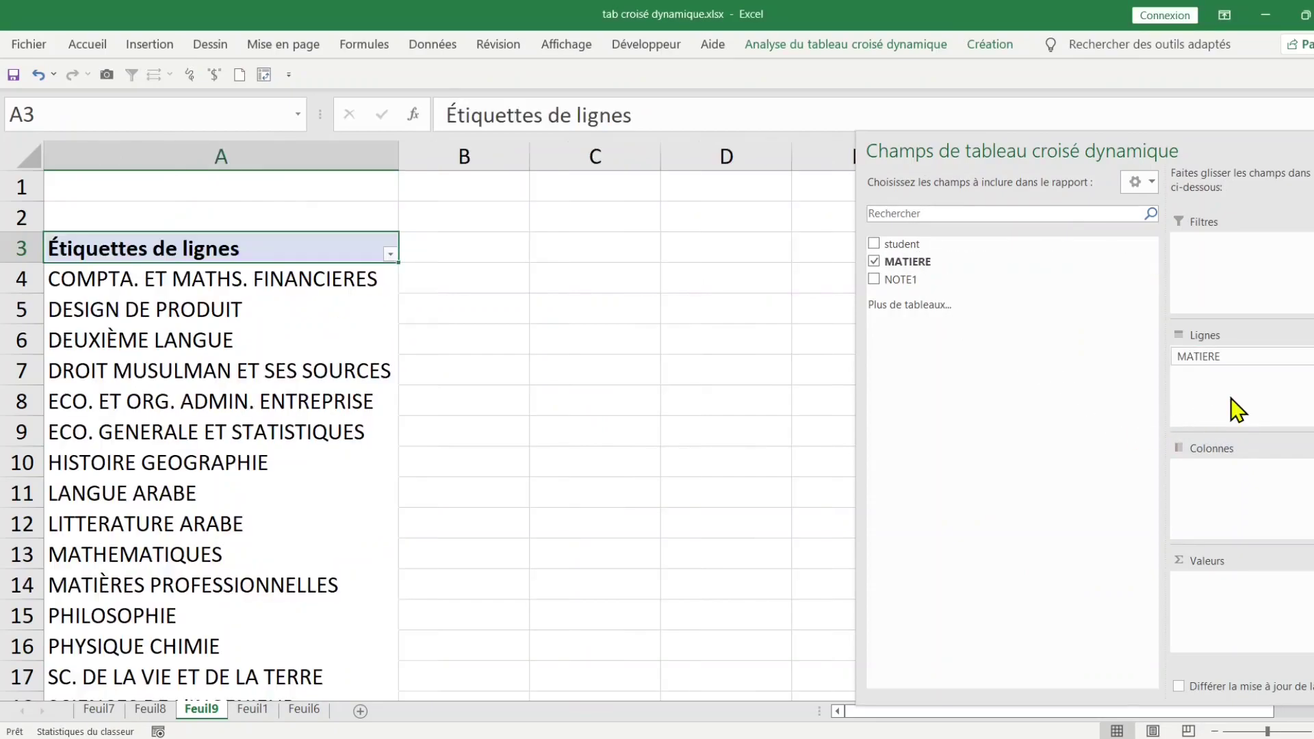
left_click_drag(900, 280, 1213, 595)
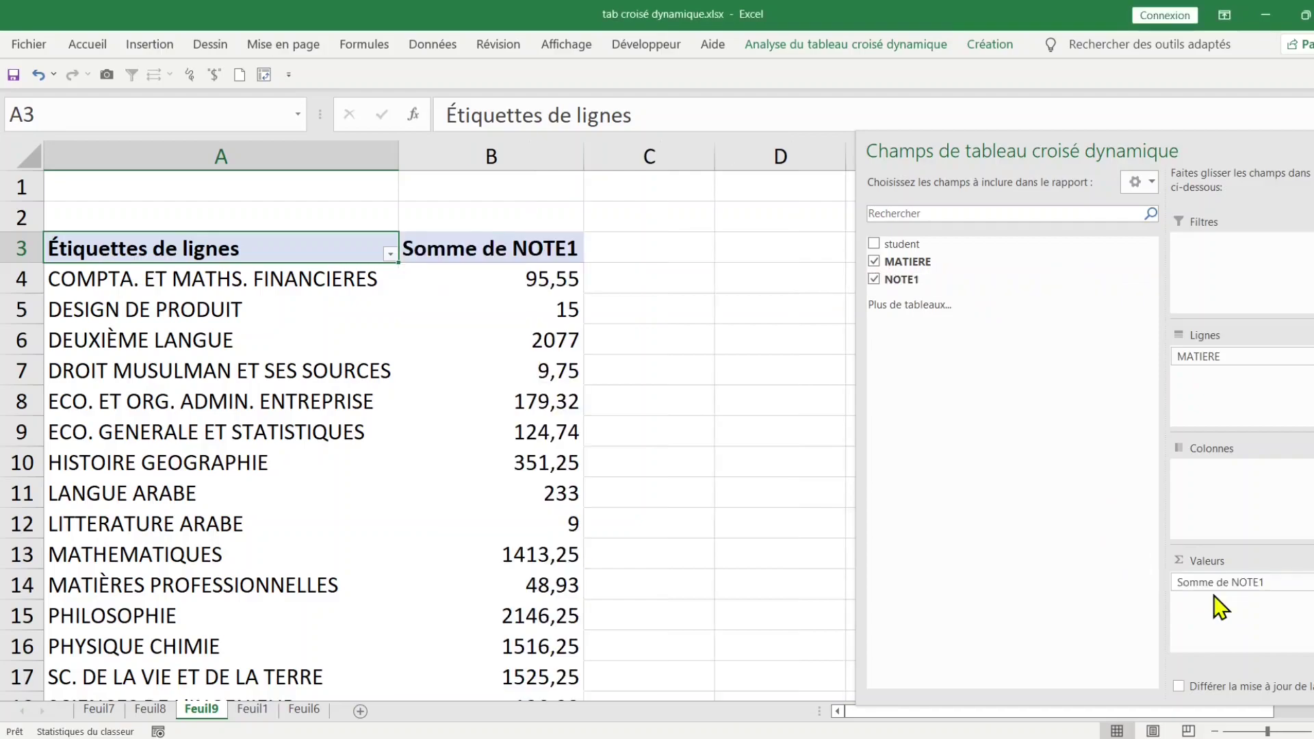
left_click(535, 281)
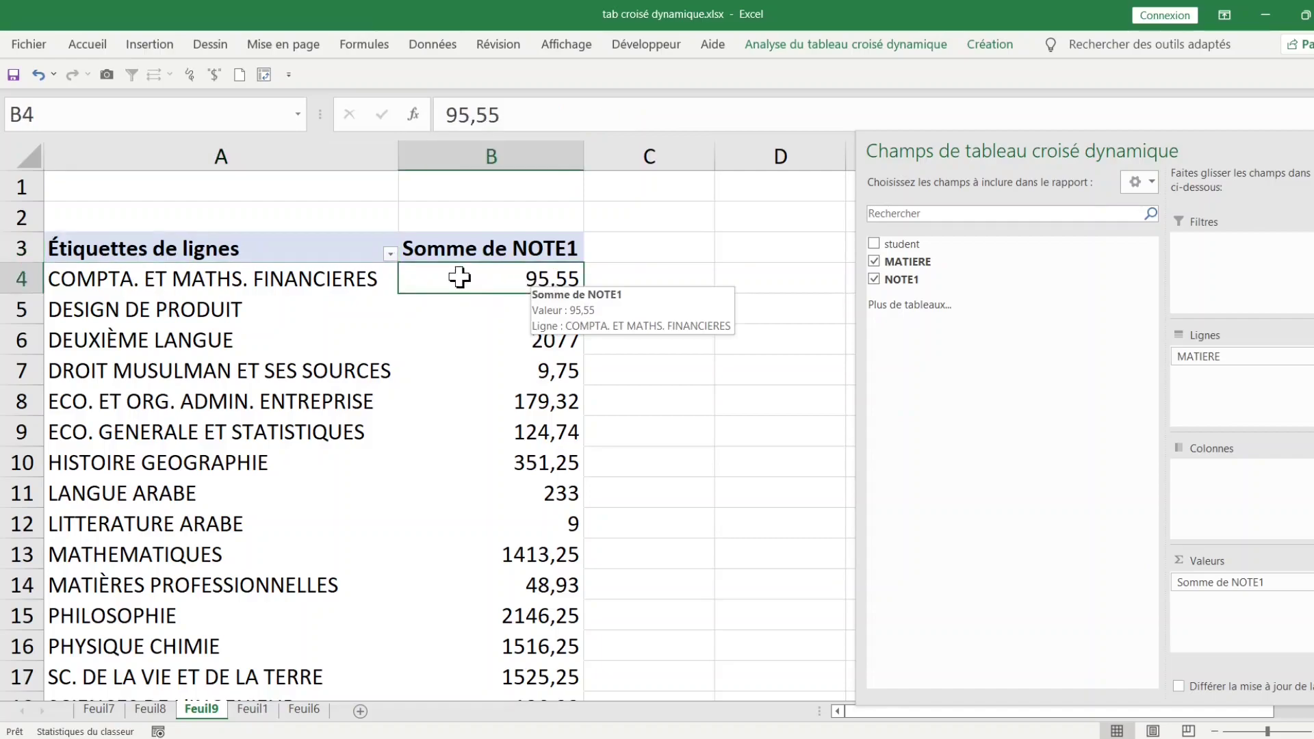
right_click(485, 280)
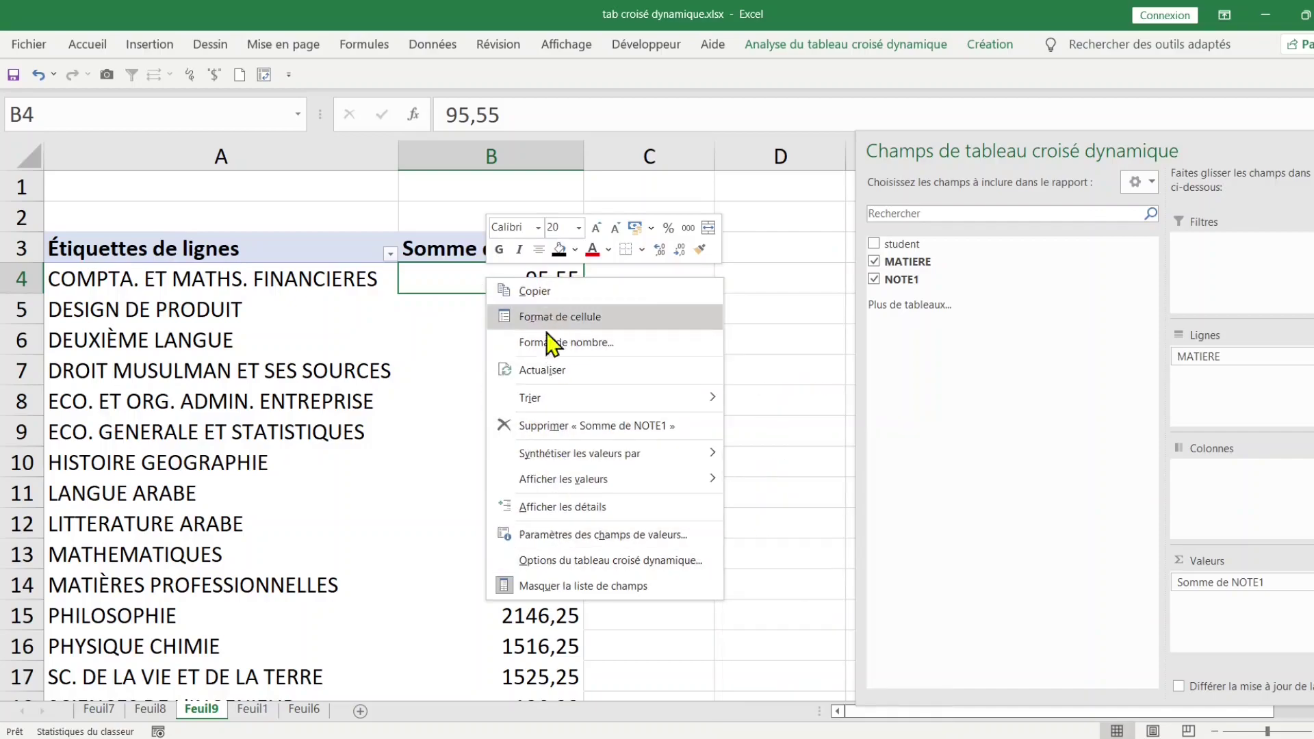
mouse_move(565, 465)
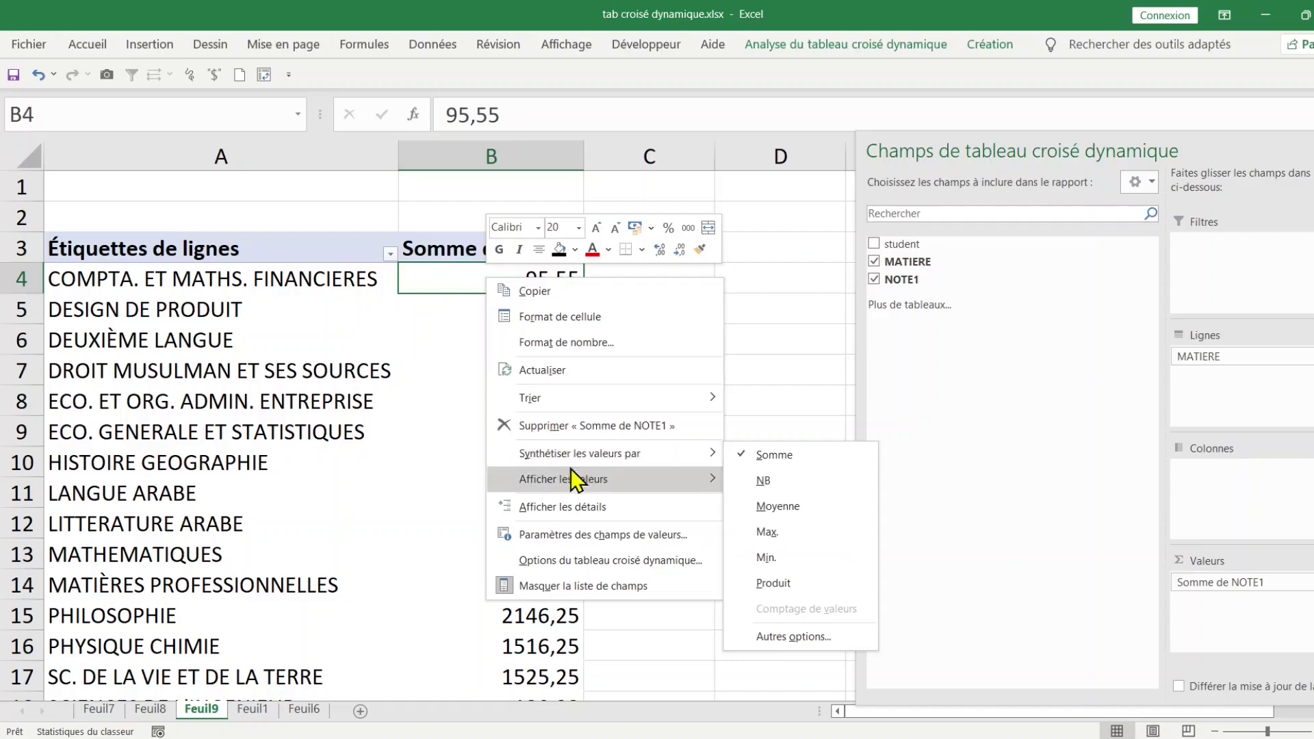
left_click(788, 533)
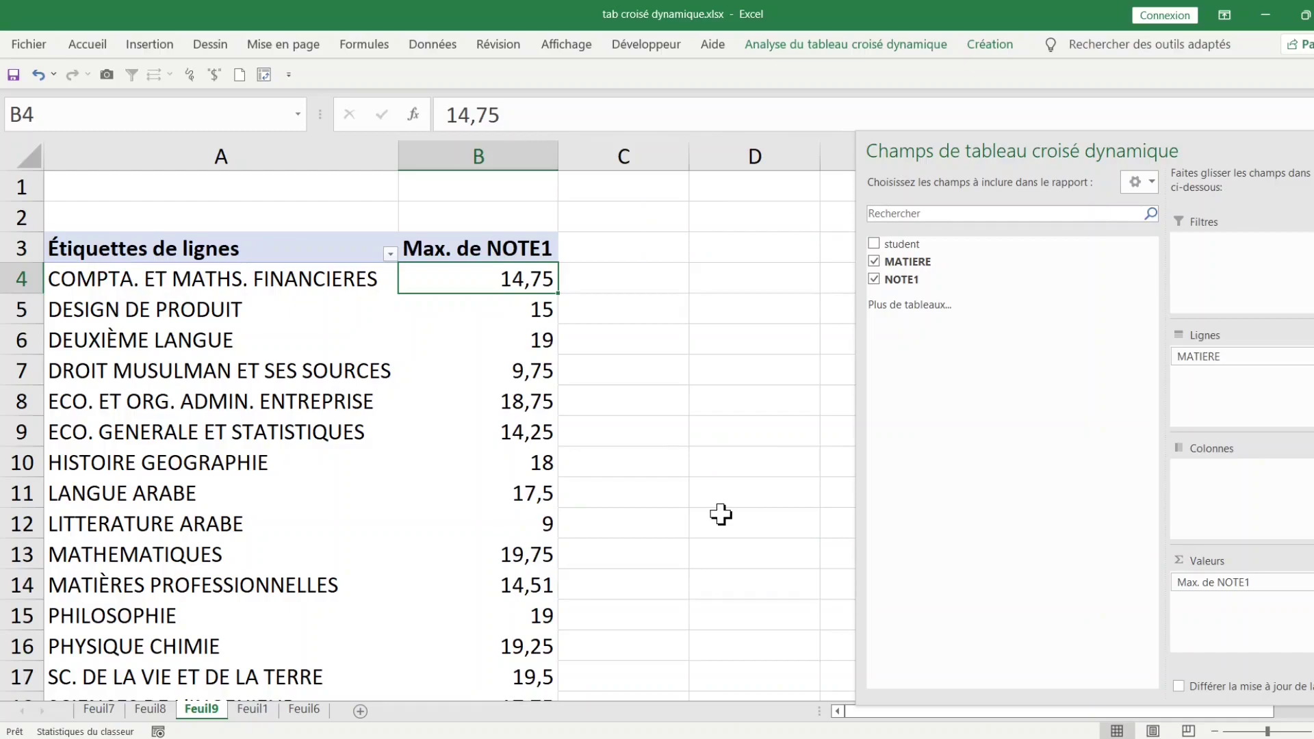
Step: Add NOTE1 to the pivot table's values a second time and summarize this second column by Min
left_click(461, 431)
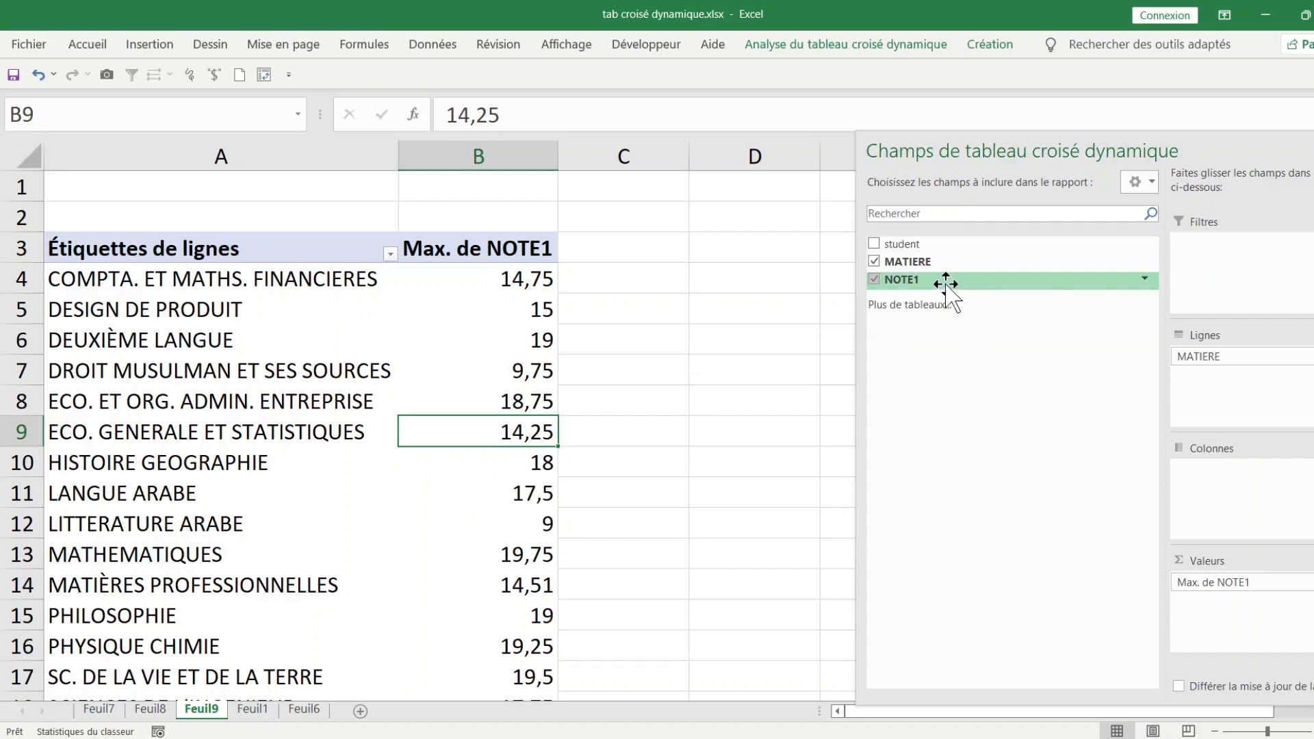
left_click_drag(946, 282, 1208, 618)
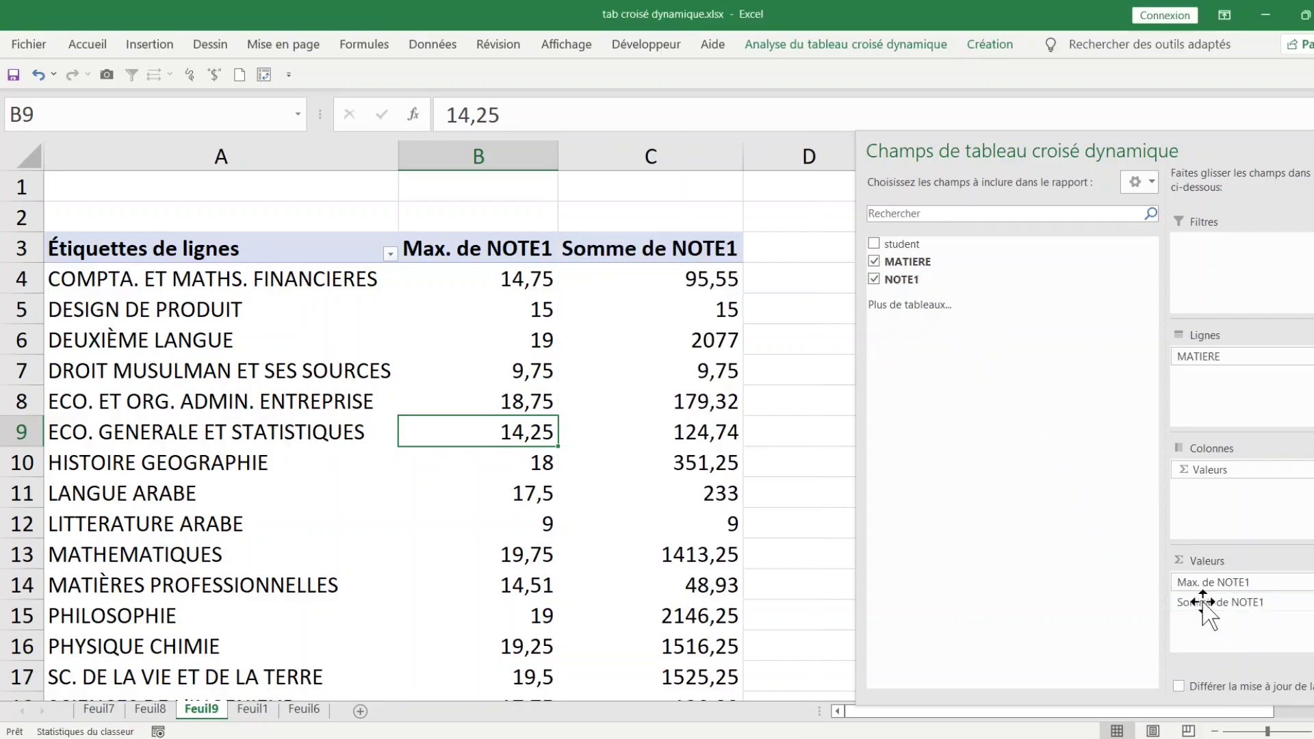
left_click(676, 251)
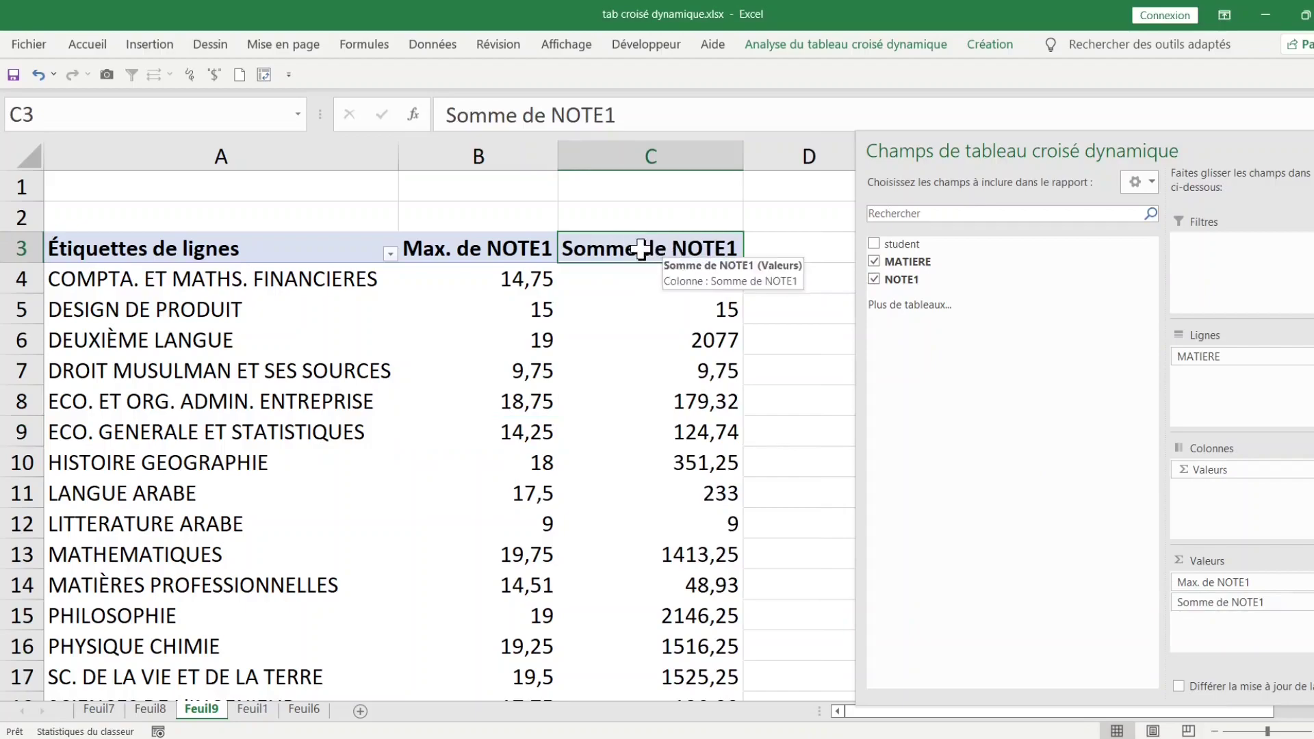
double_click(641, 251)
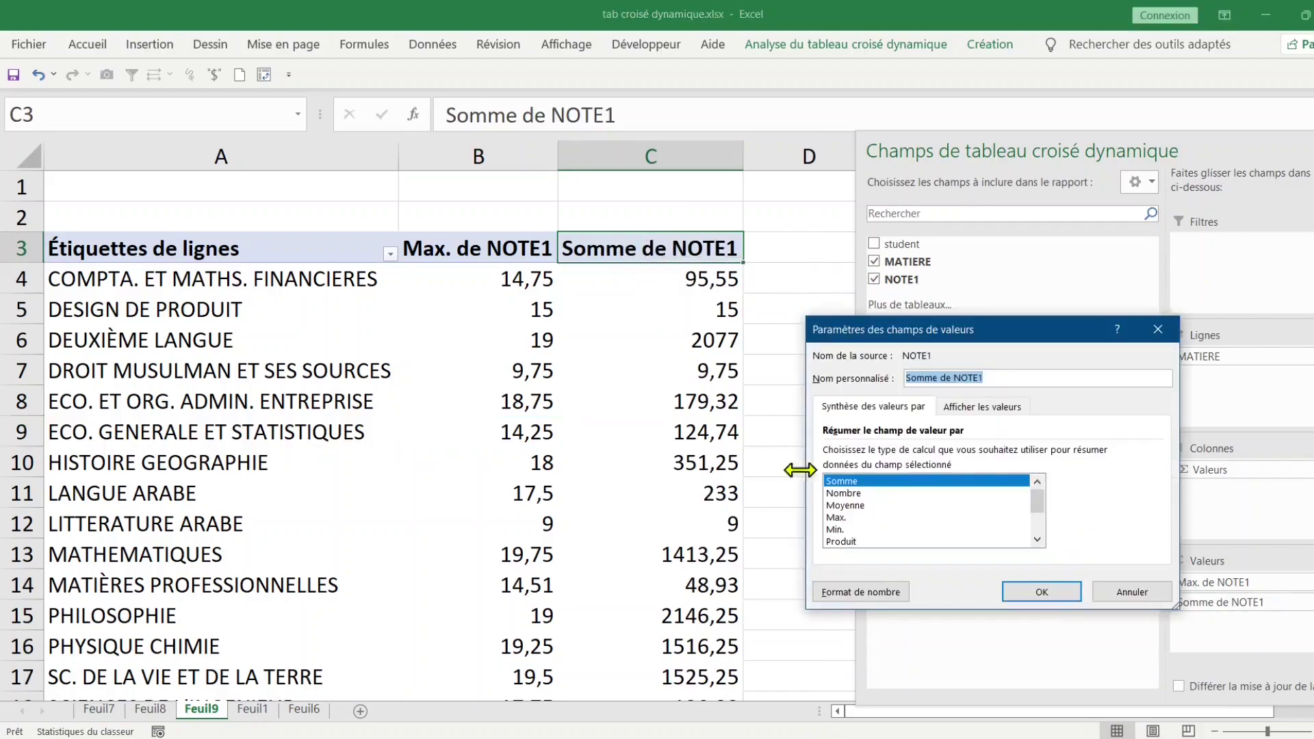
left_click(848, 530)
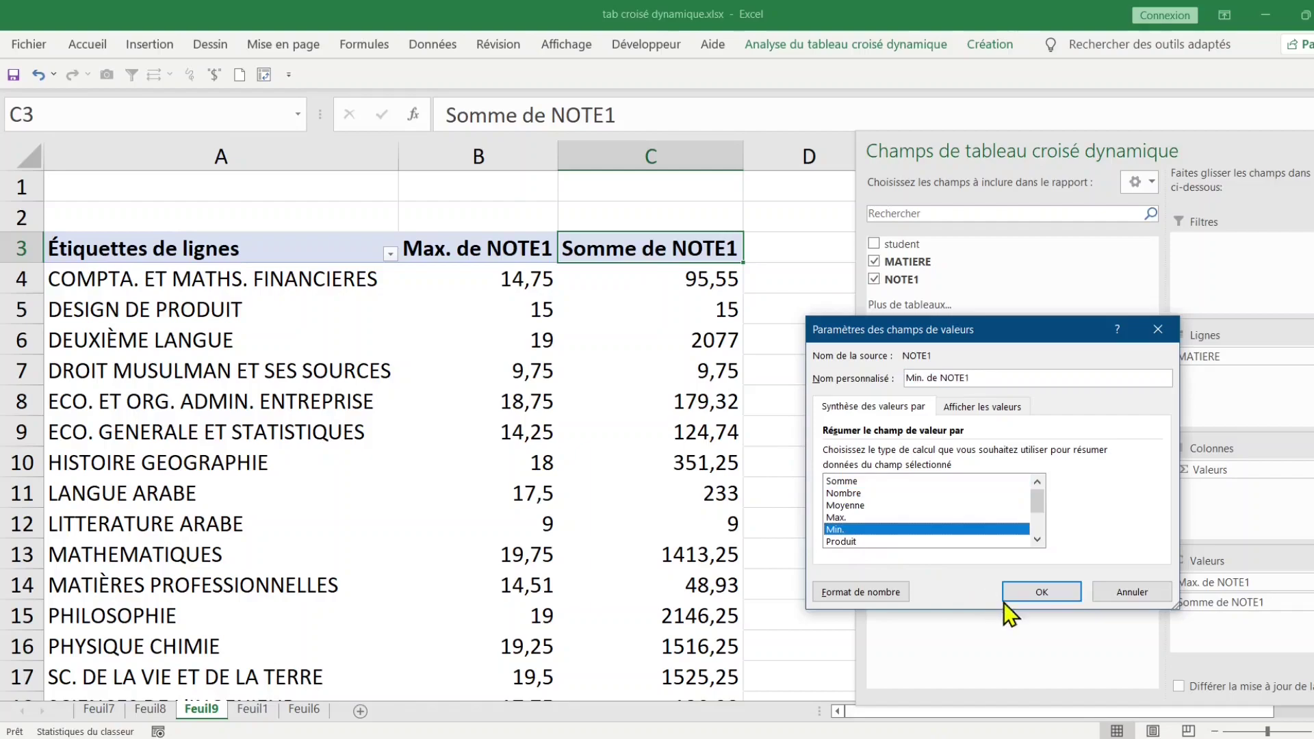
left_click(1040, 593)
Step: Enter the header "max-min" in cell D3, beside the pivot table's Min. de NOTE1 column
left_click(780, 361)
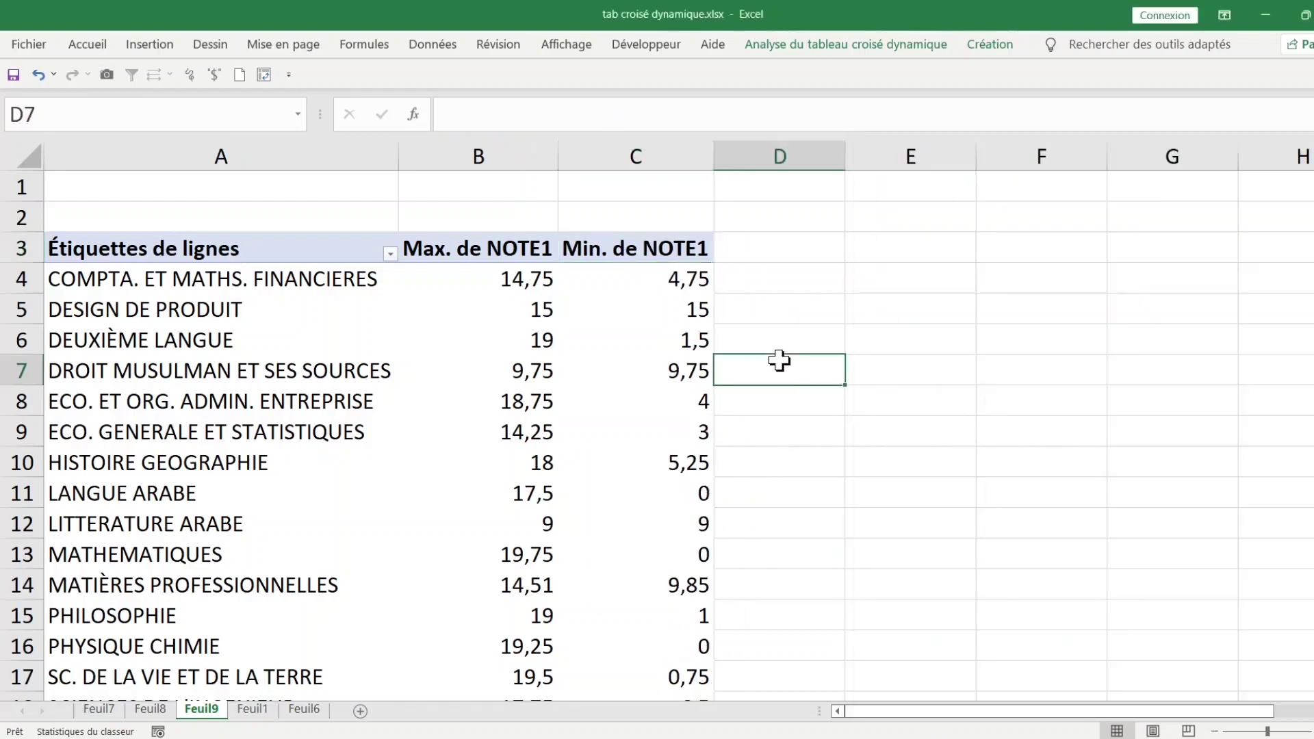
left_click(780, 259)
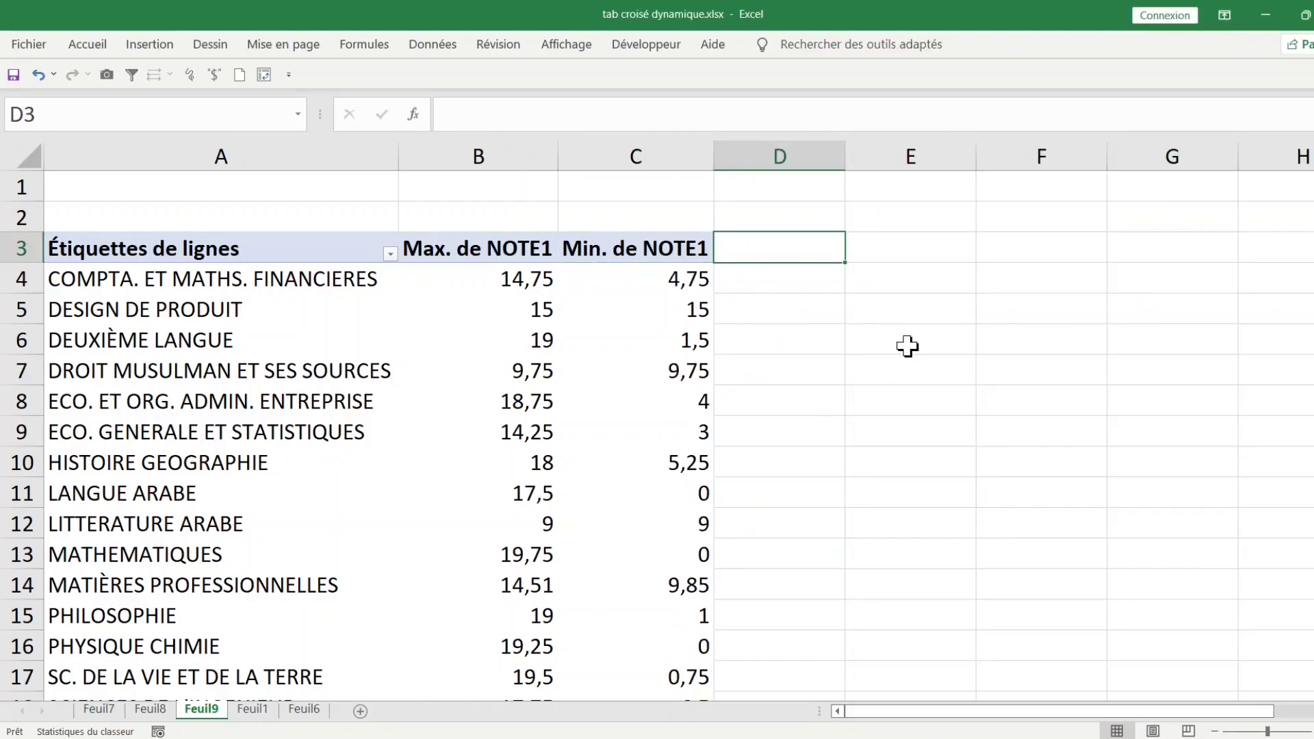
type("max")
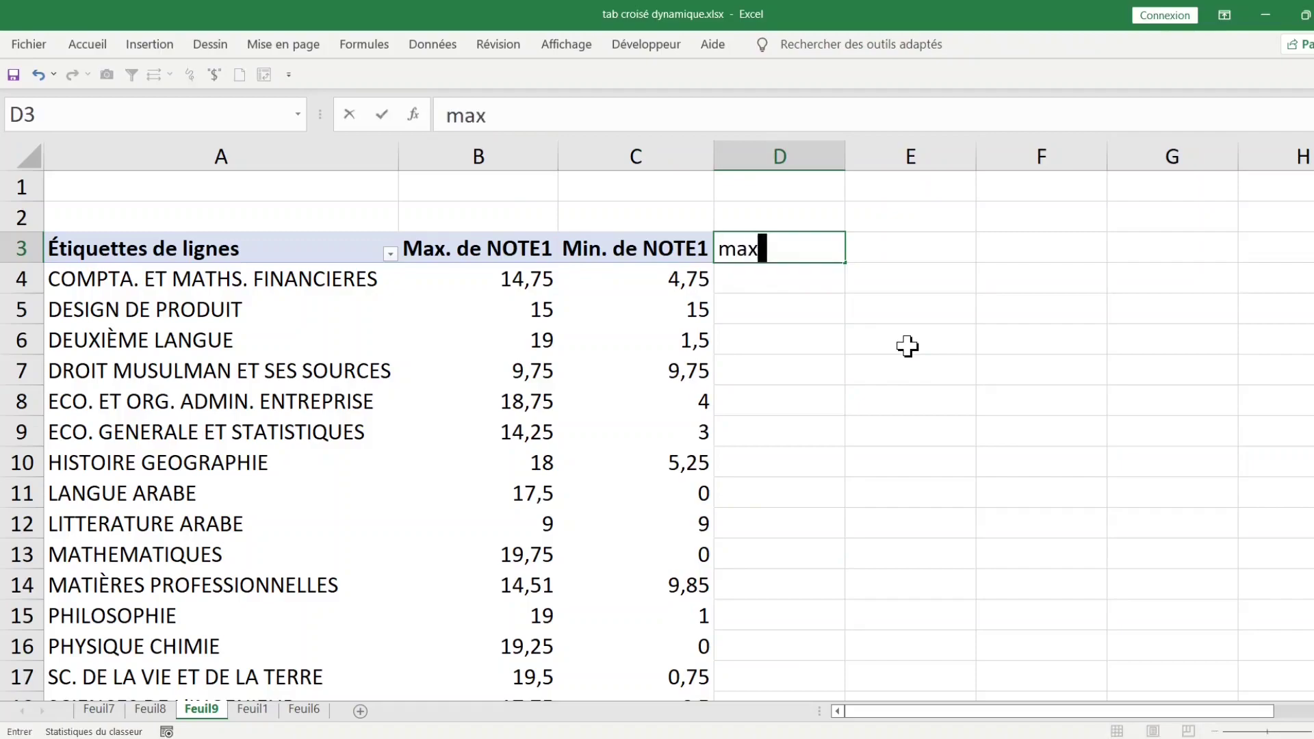
type("-min")
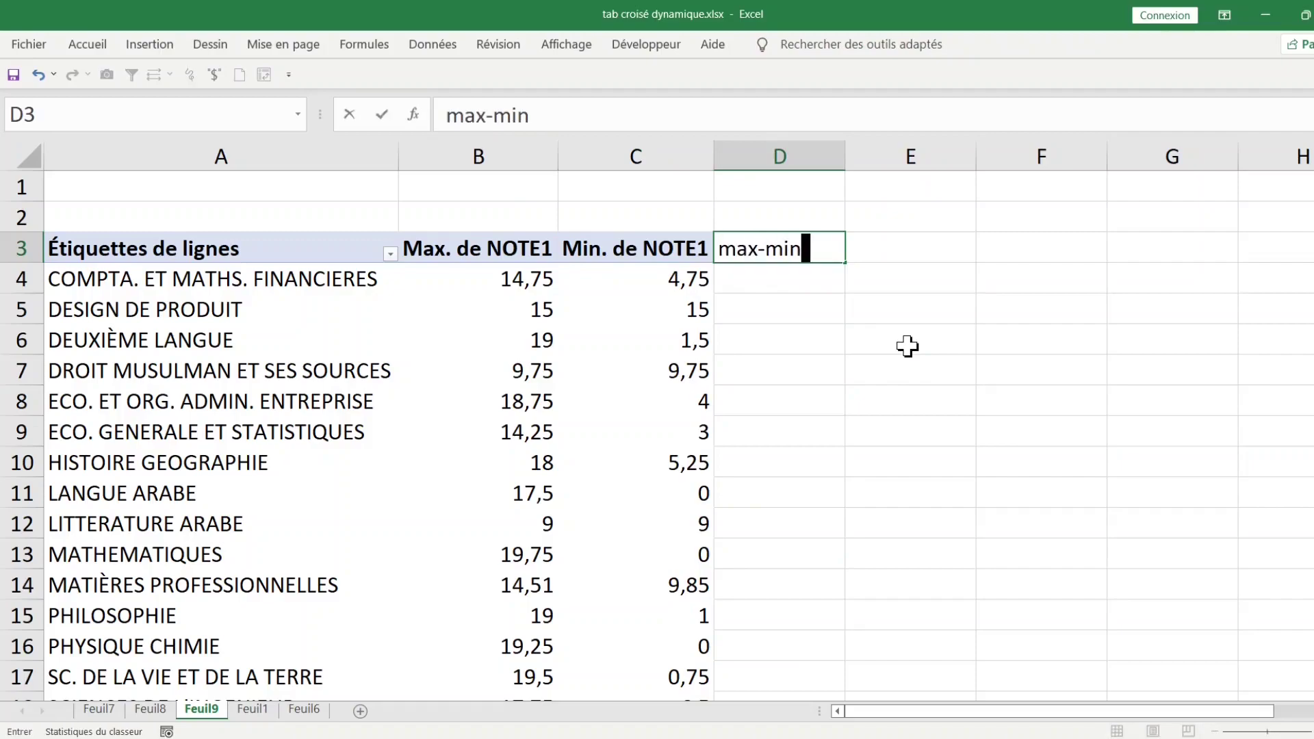
Step: Calculate the gap between the first subject's maximum and minimum in D4 with the formula =b4-c4
left_click(813, 288)
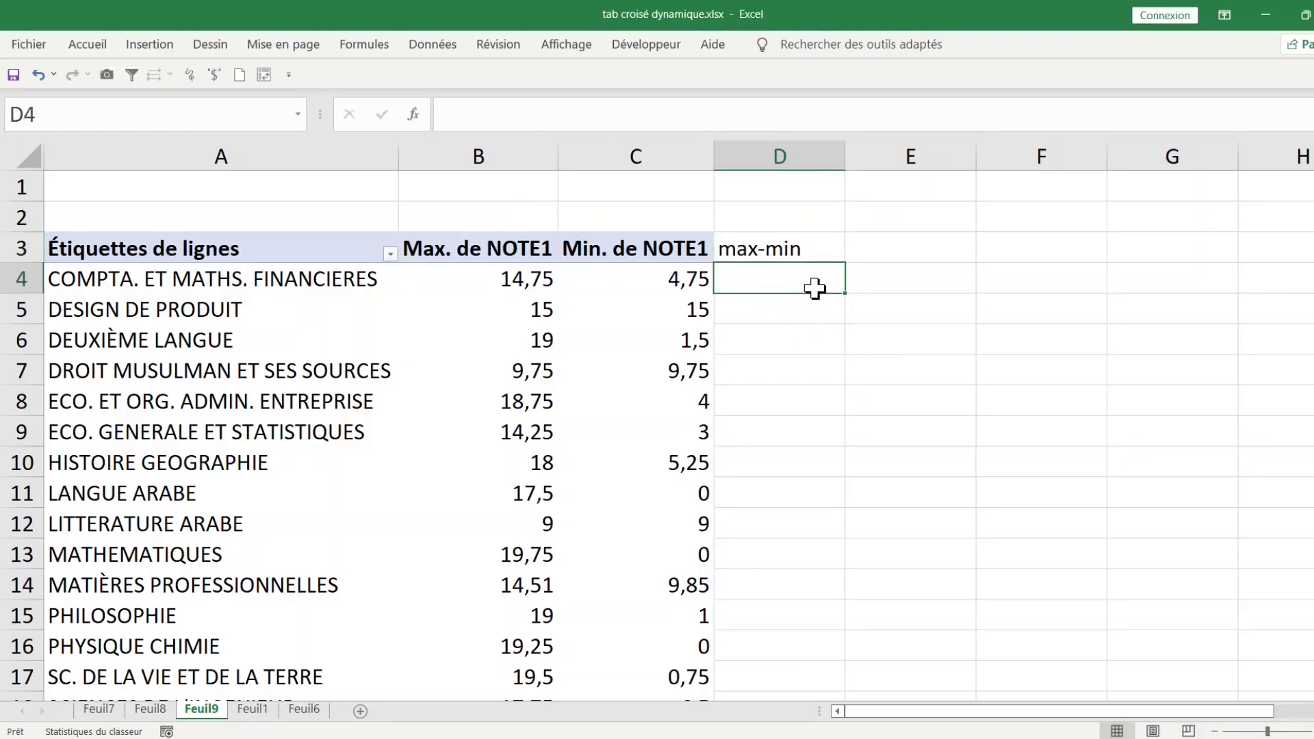
type("=")
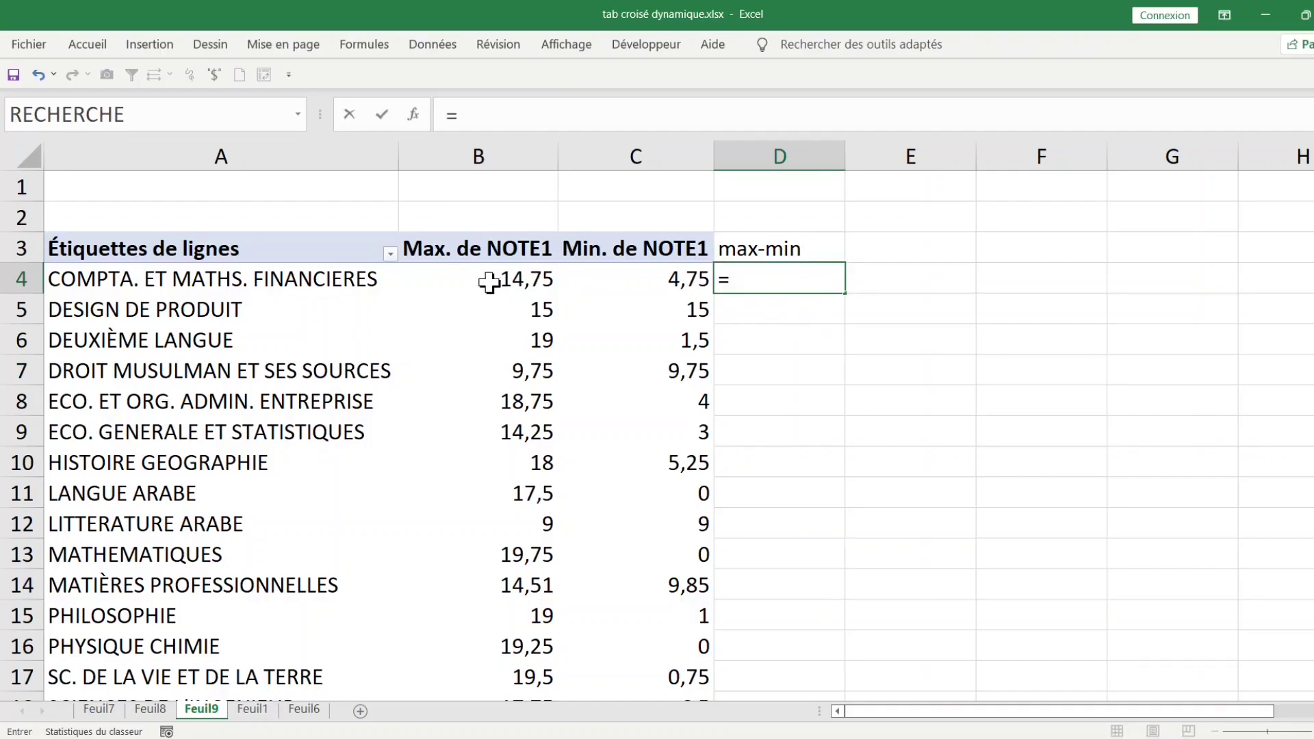
type("b4-")
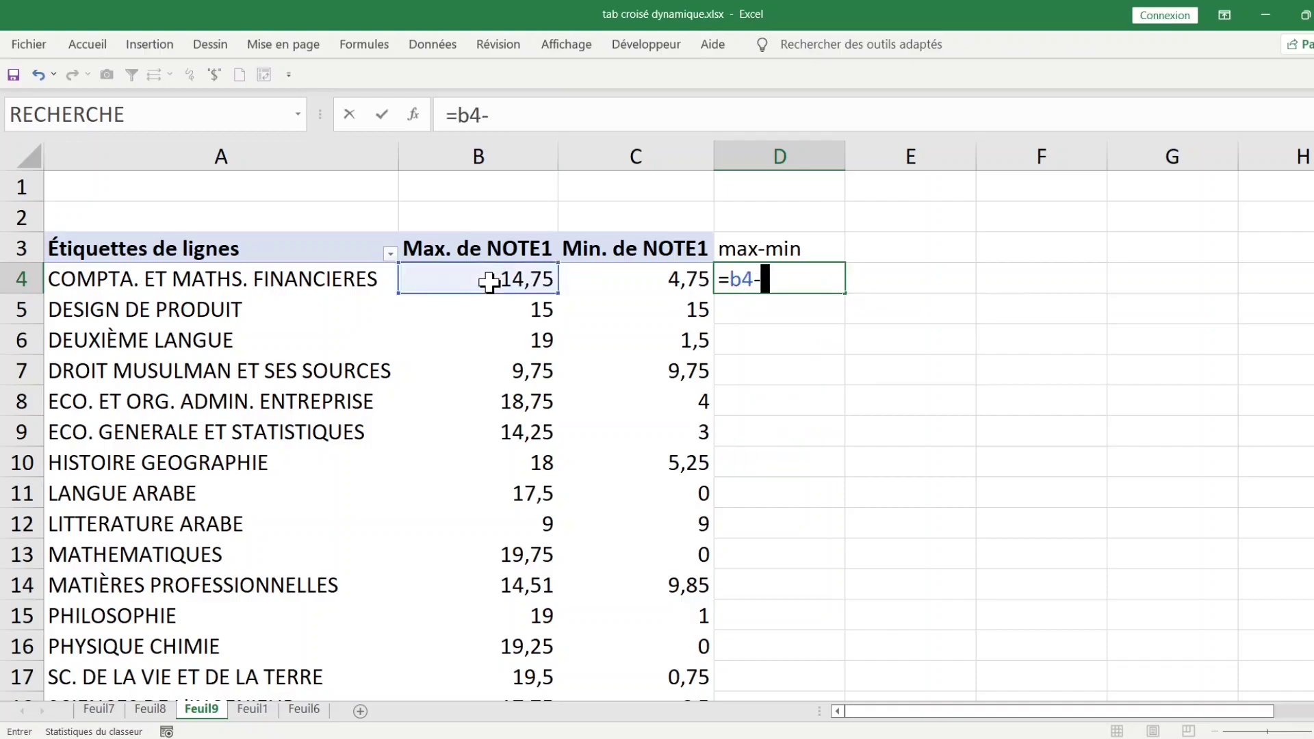
type("c4")
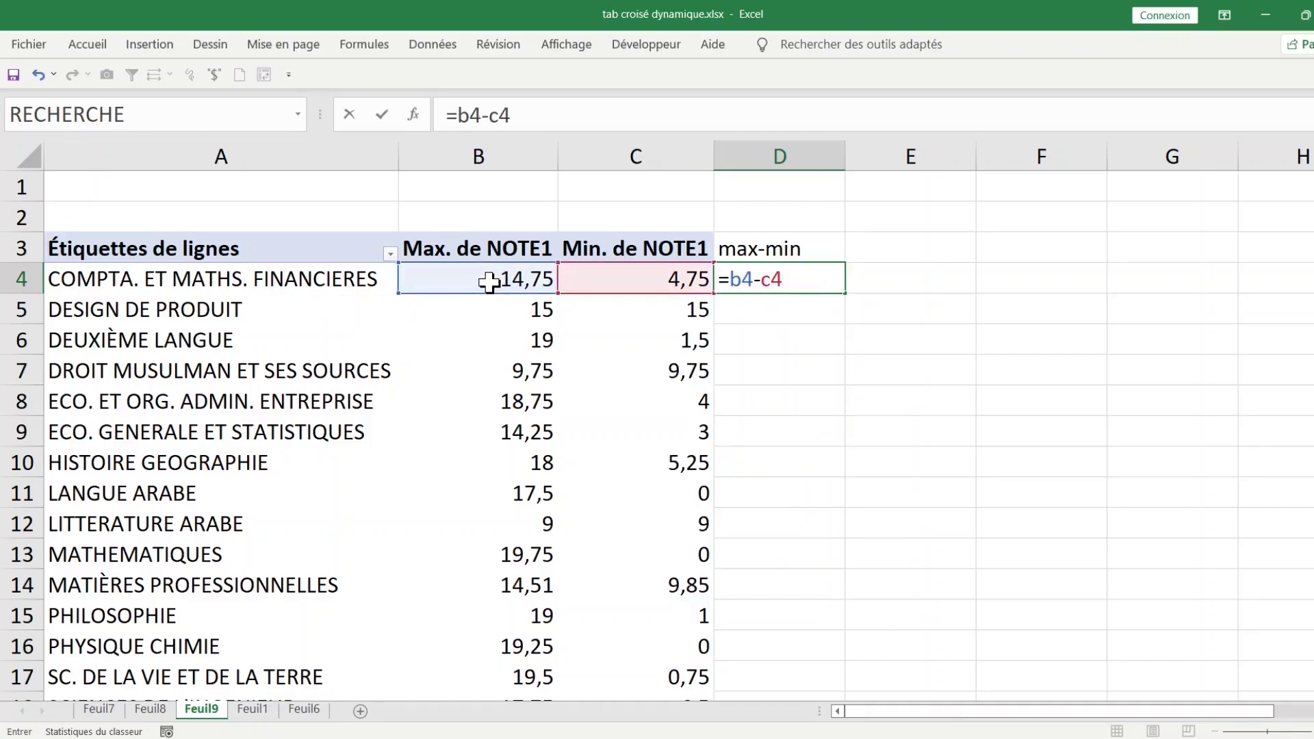
key("Return")
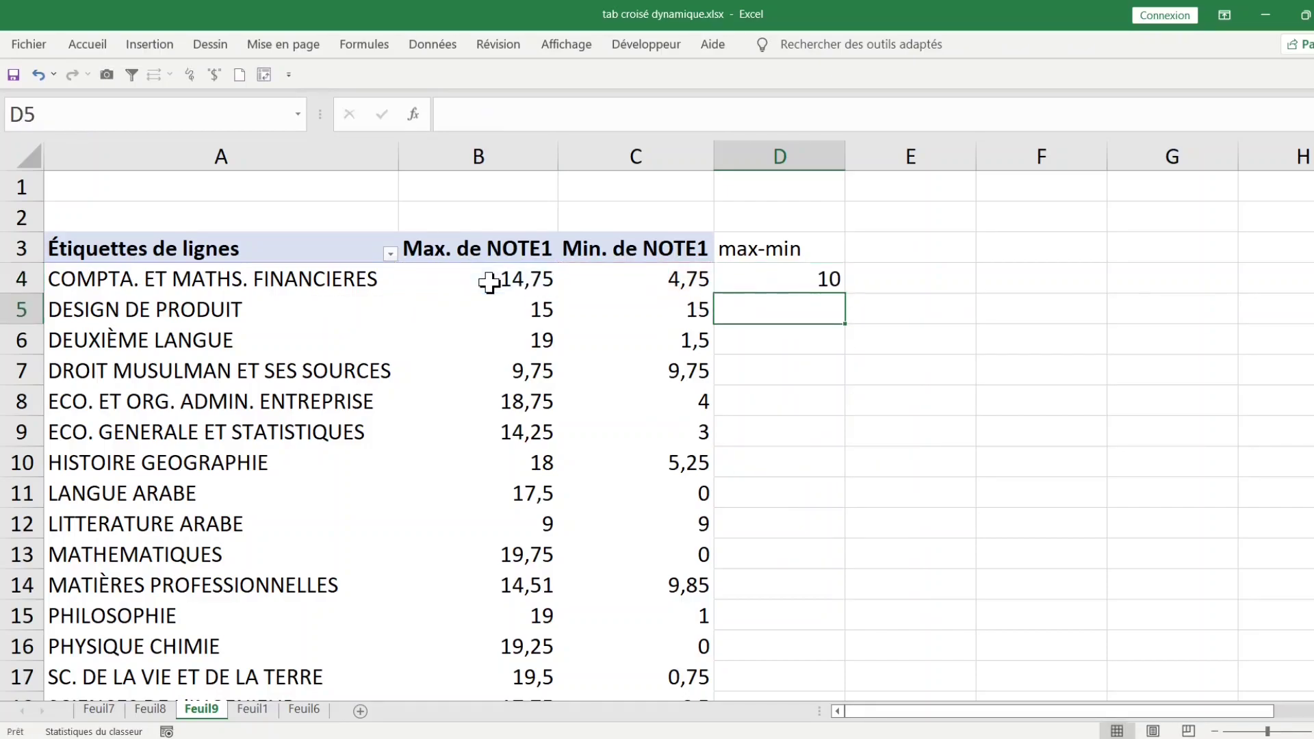
Step: Fill the max-min formula in D4 down through the Total général row, D19
left_click(828, 282)
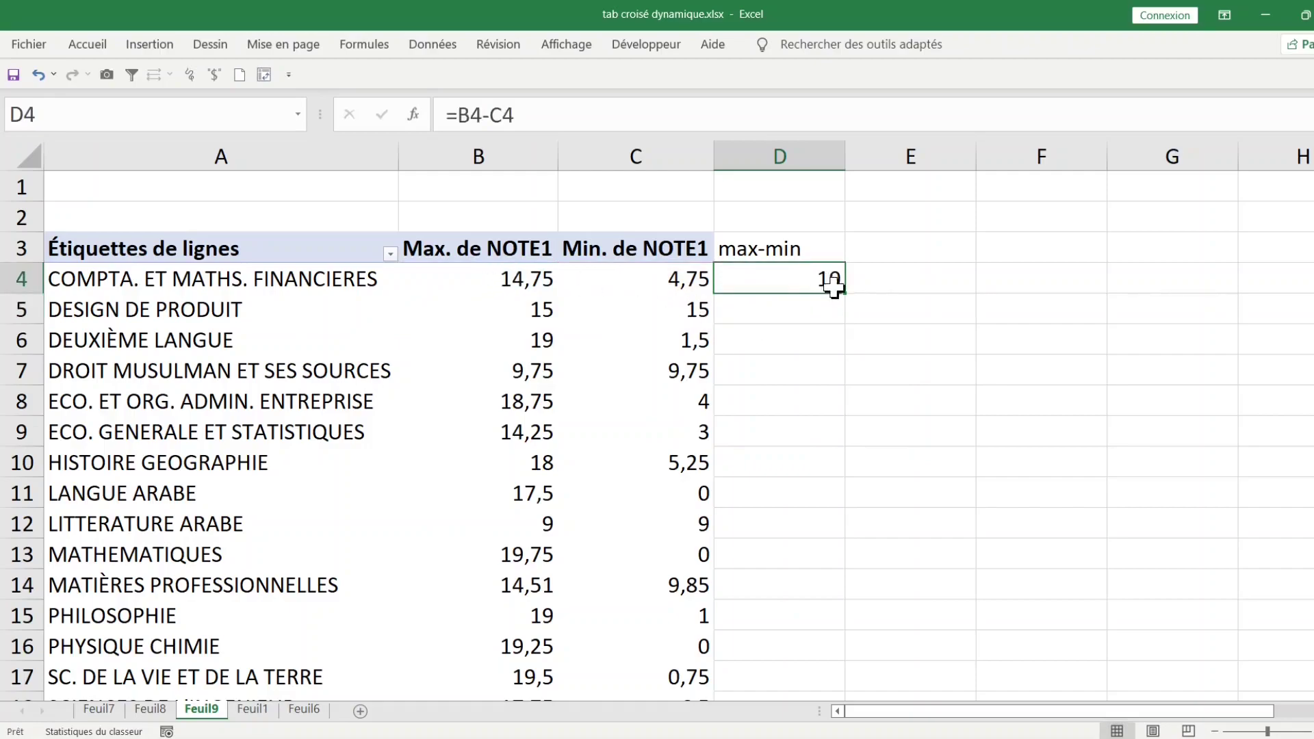
double_click(847, 293)
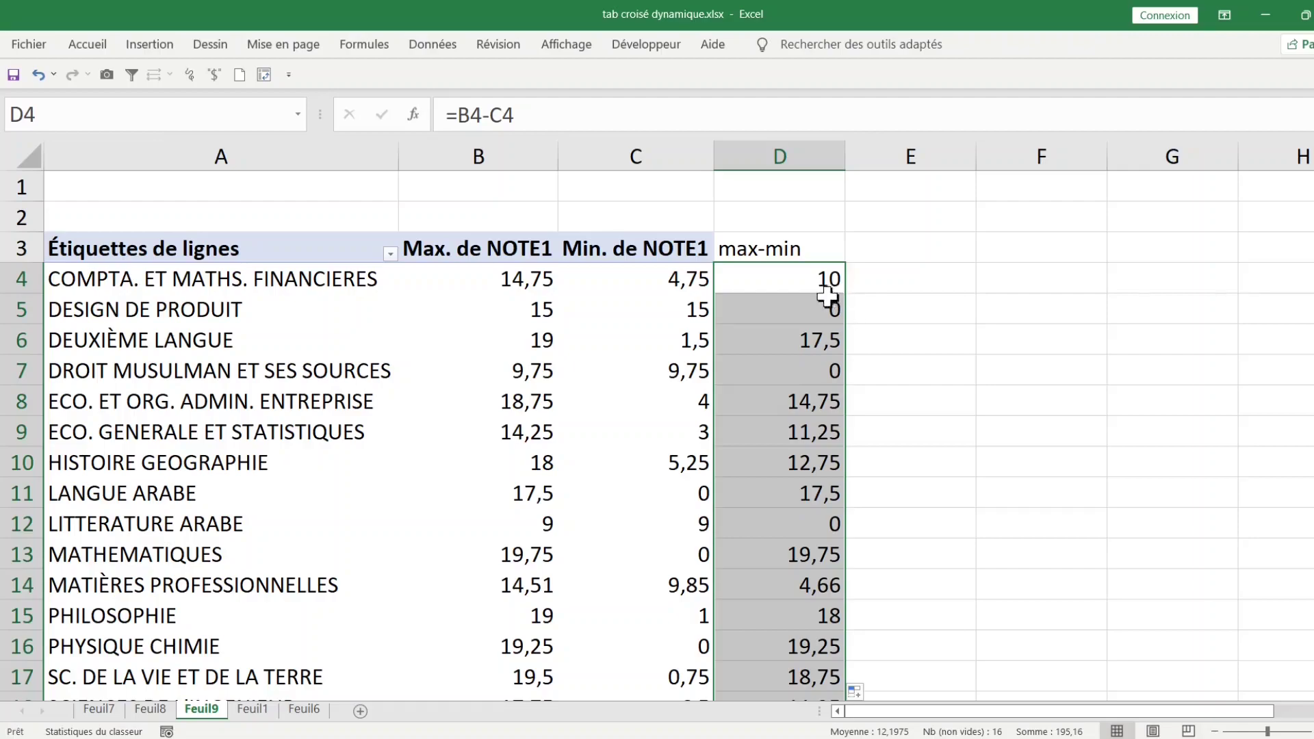
scroll(484, 525, "down", 2)
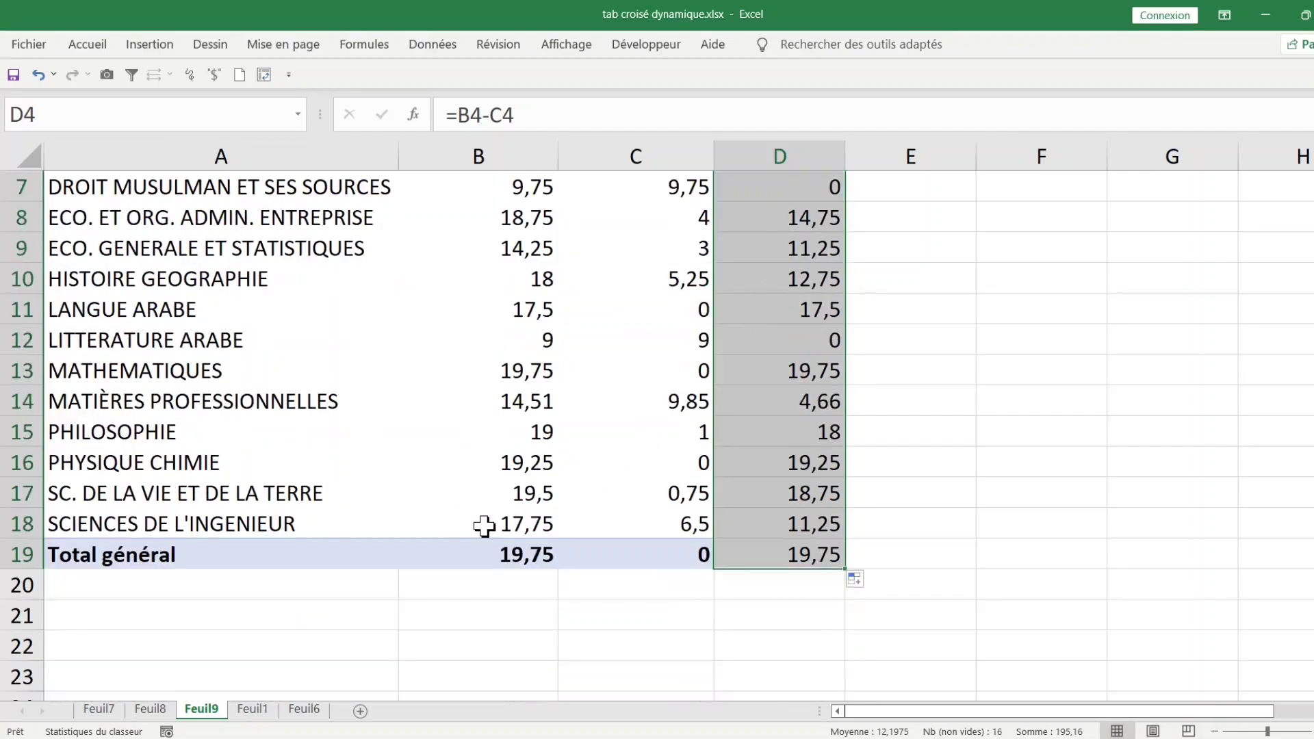
Step: Insert another pivot table on a new worksheet from the student grades in Feuil1
key("ctrl+Page_Down")
left_click_drag(285, 218, 285, 616)
left_click(305, 359)
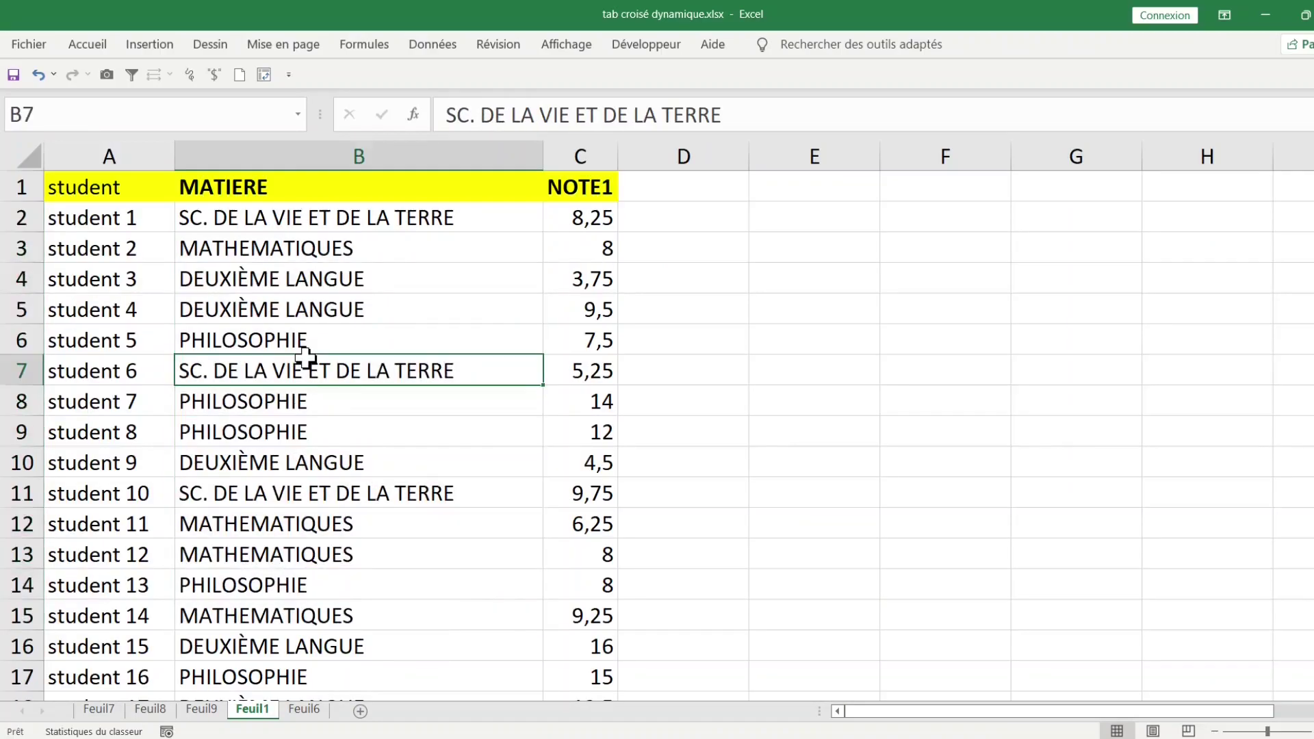
left_click(150, 44)
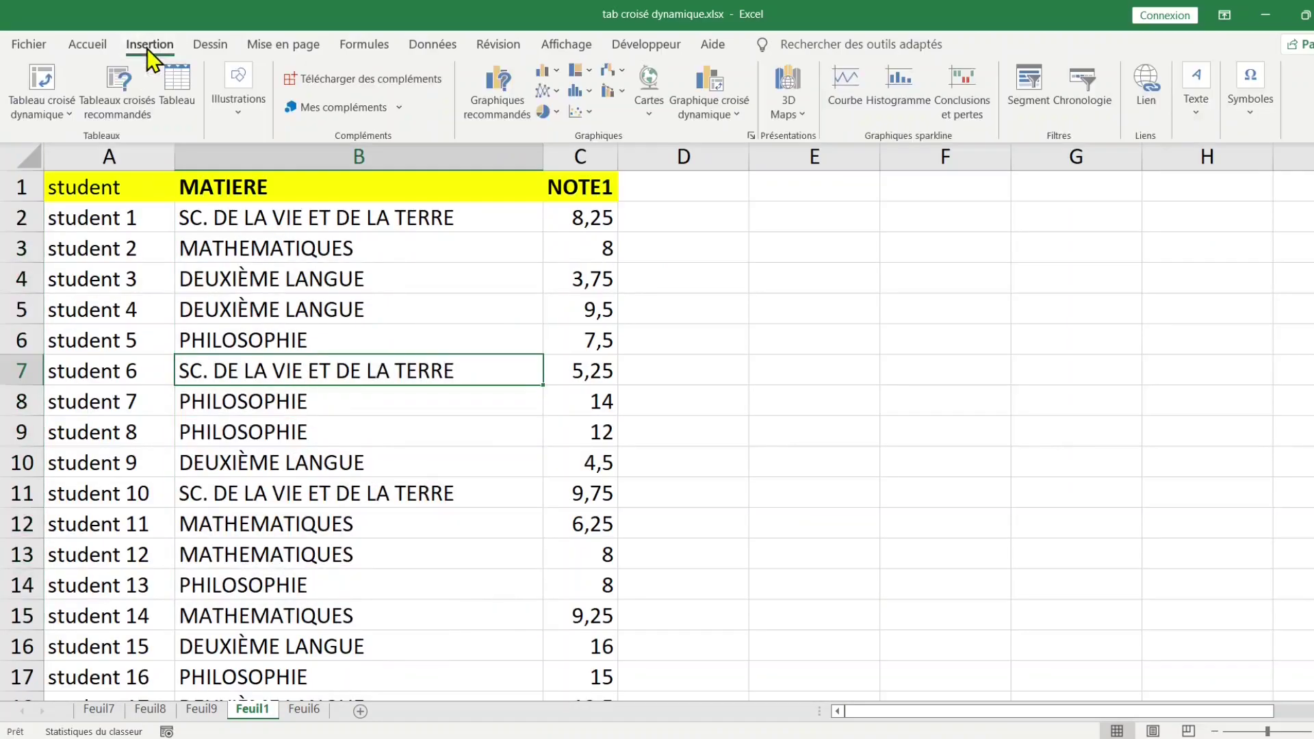
left_click(73, 85)
left_click(1067, 589)
Step: List MATIERE in the new pivot table's rows and add MATIERE to its values as a count per subject
left_click_drag(944, 261, 1225, 385)
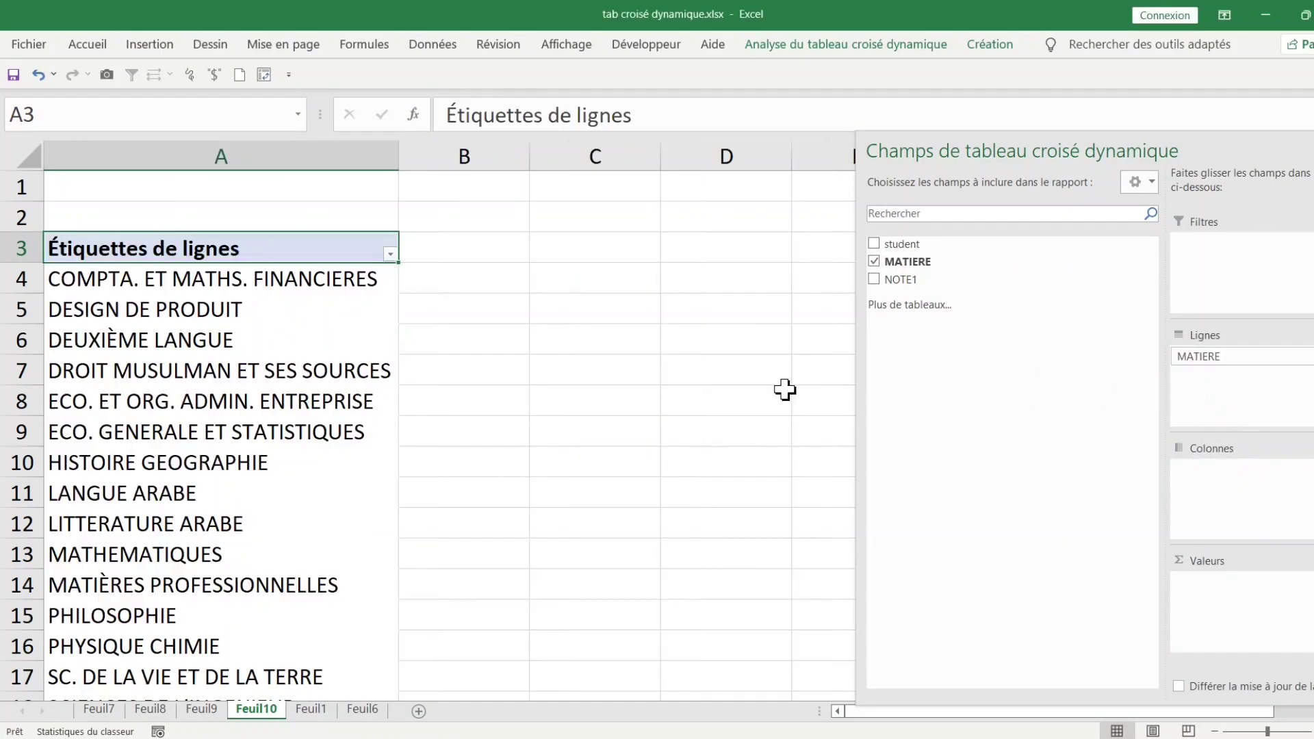
left_click_drag(910, 265, 1251, 623)
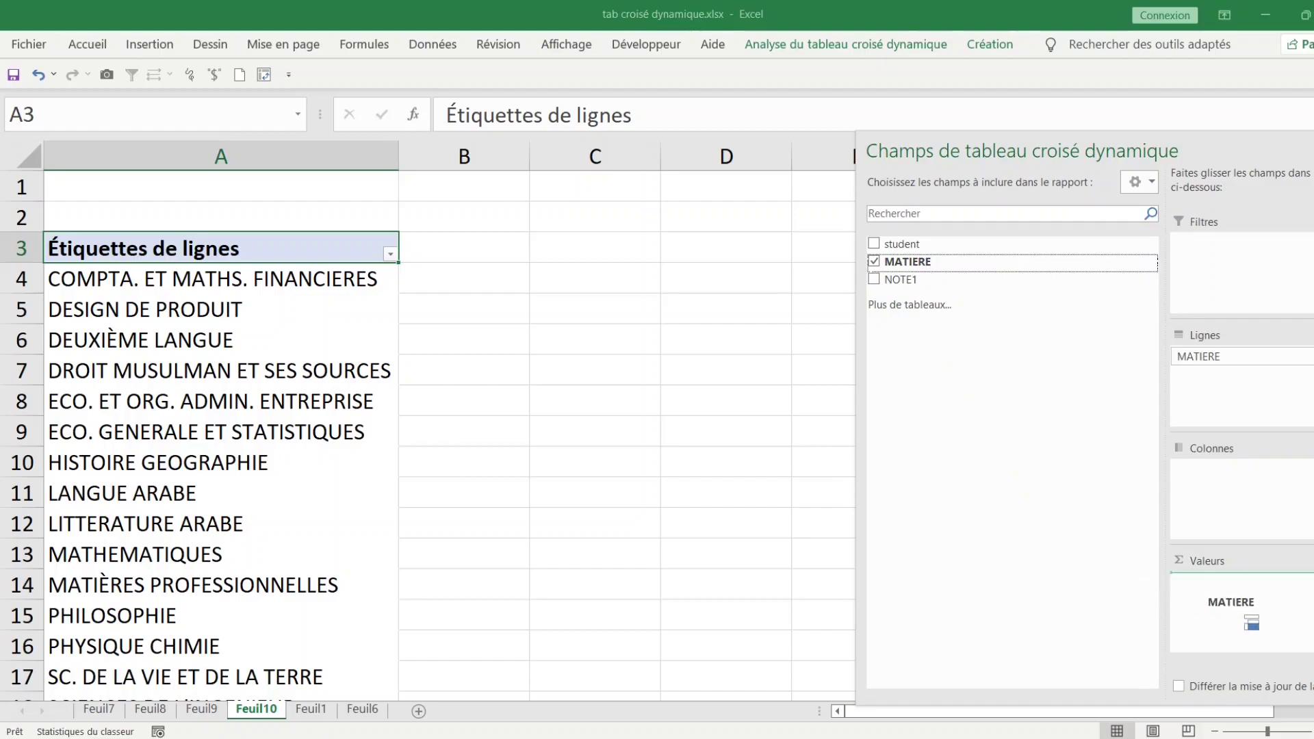
left_click_drag(1251, 623, 1237, 616)
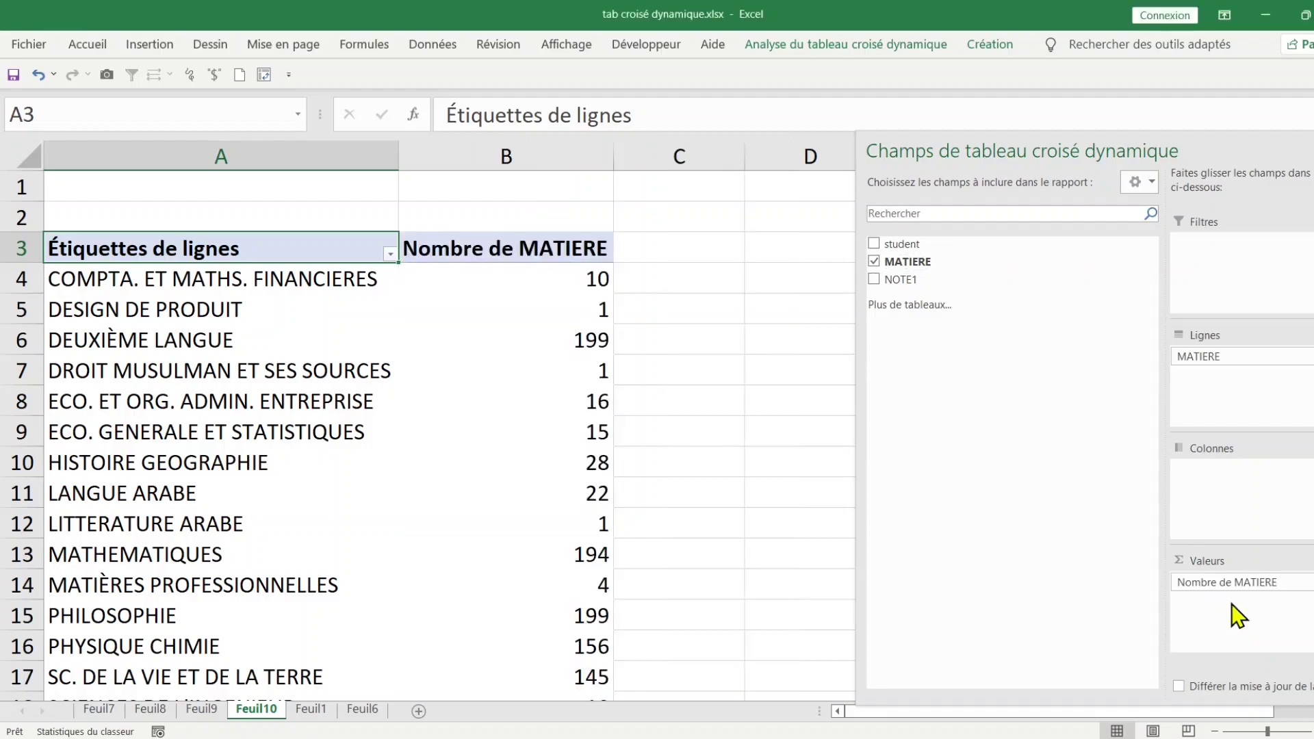
left_click(289, 320)
left_click(554, 314)
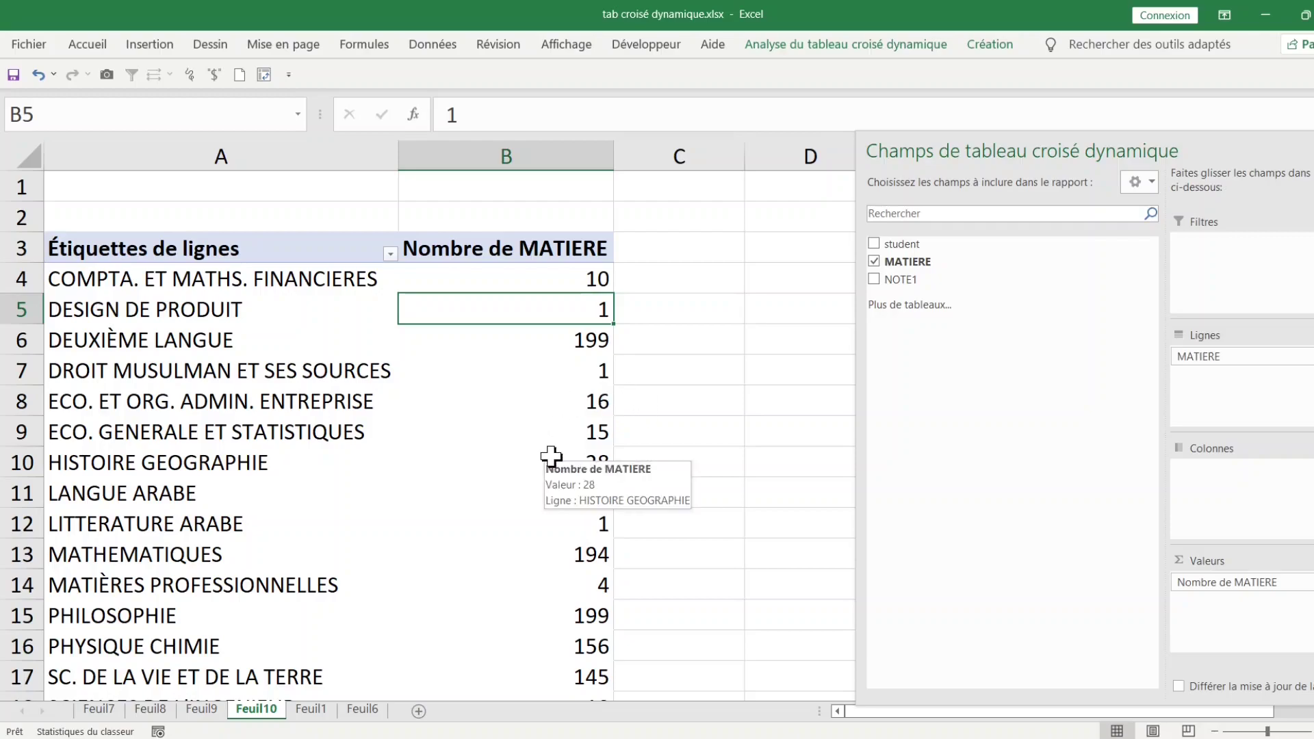
scroll(538, 460, "down", 1)
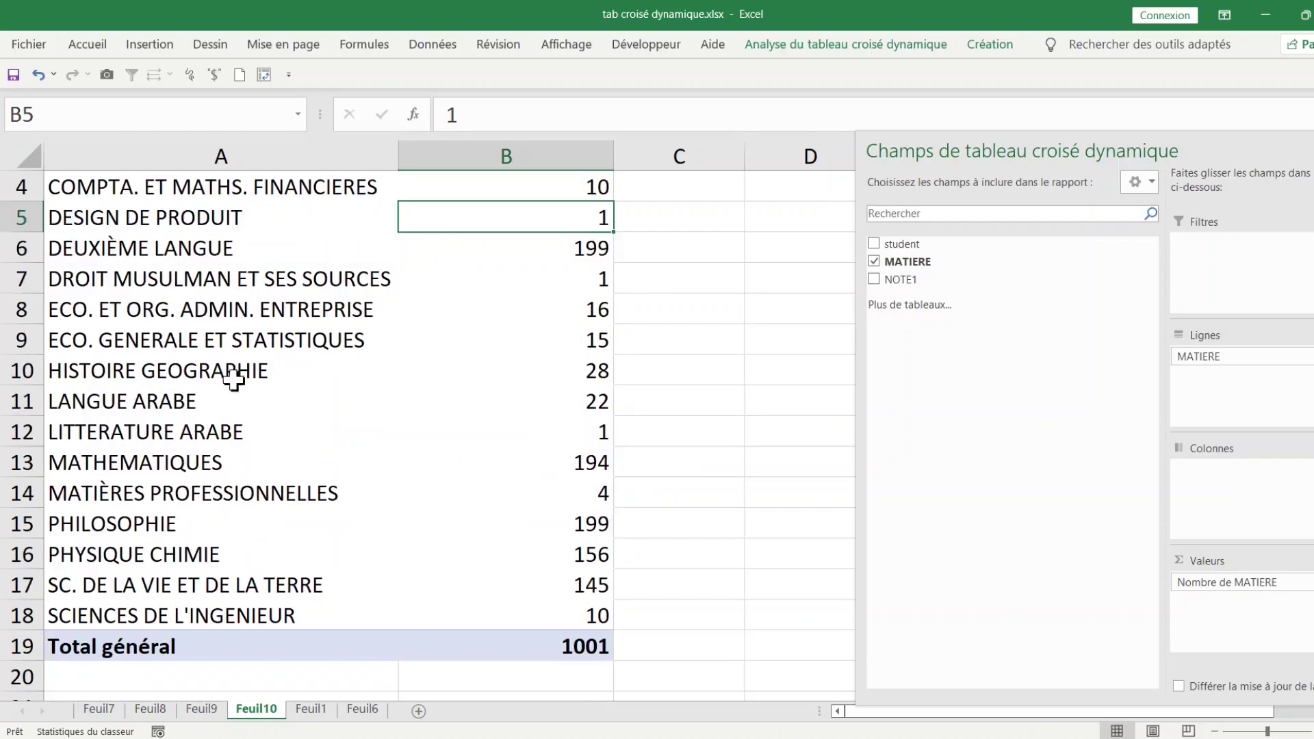
Step: Return to the Feuil1 source data and select the whole MATIERE column to check its number of entries
left_click(311, 710)
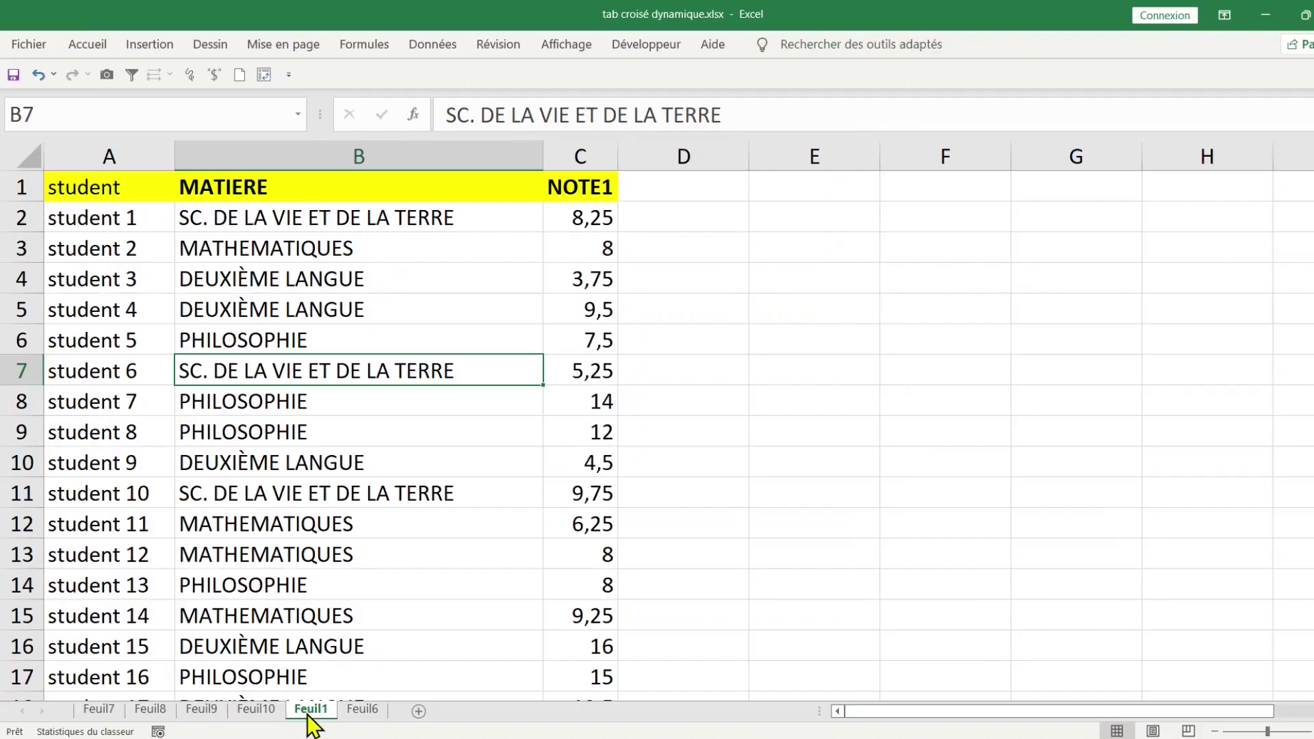
left_click(338, 272)
left_click(314, 152)
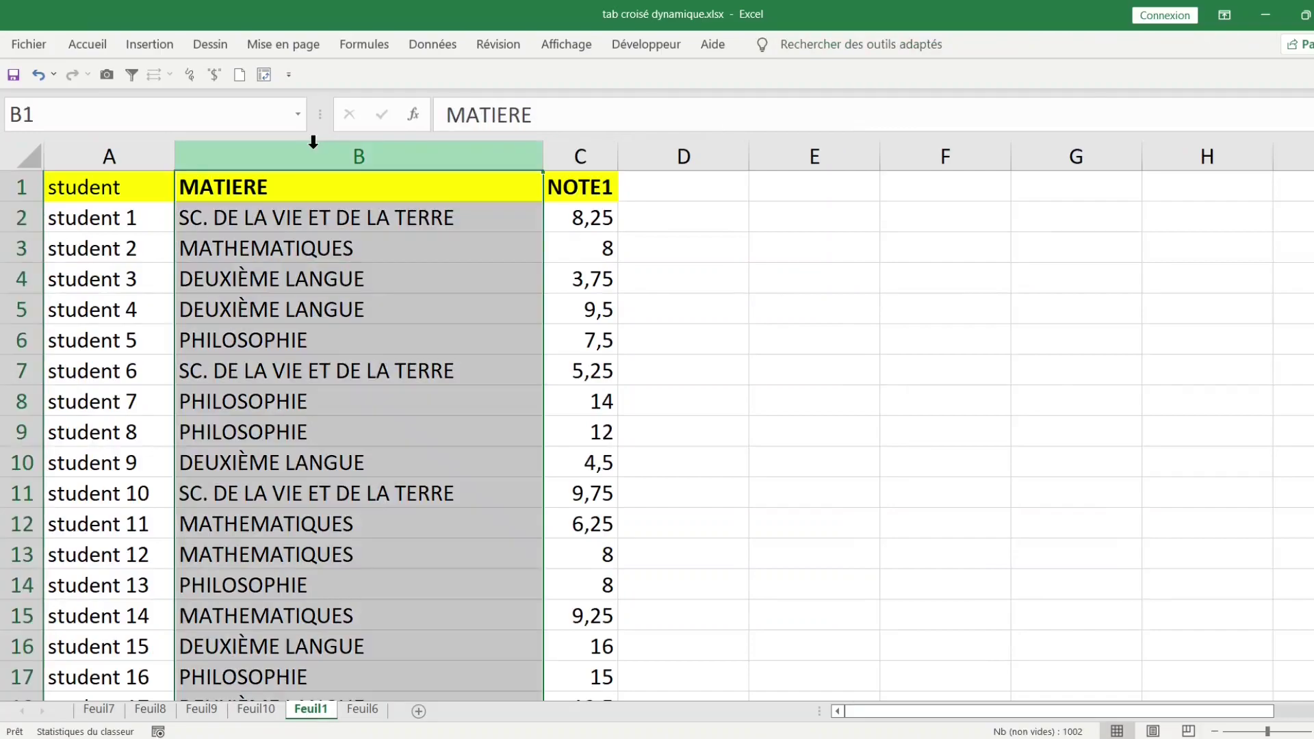